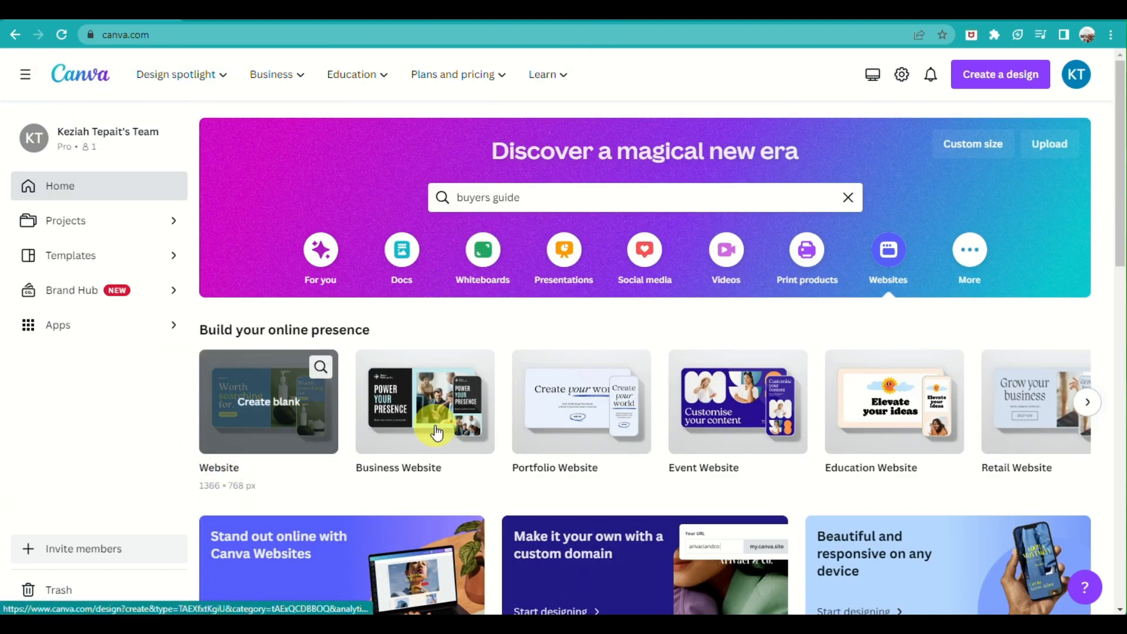
Search Canva's templates for real estate designs
click(594, 203)
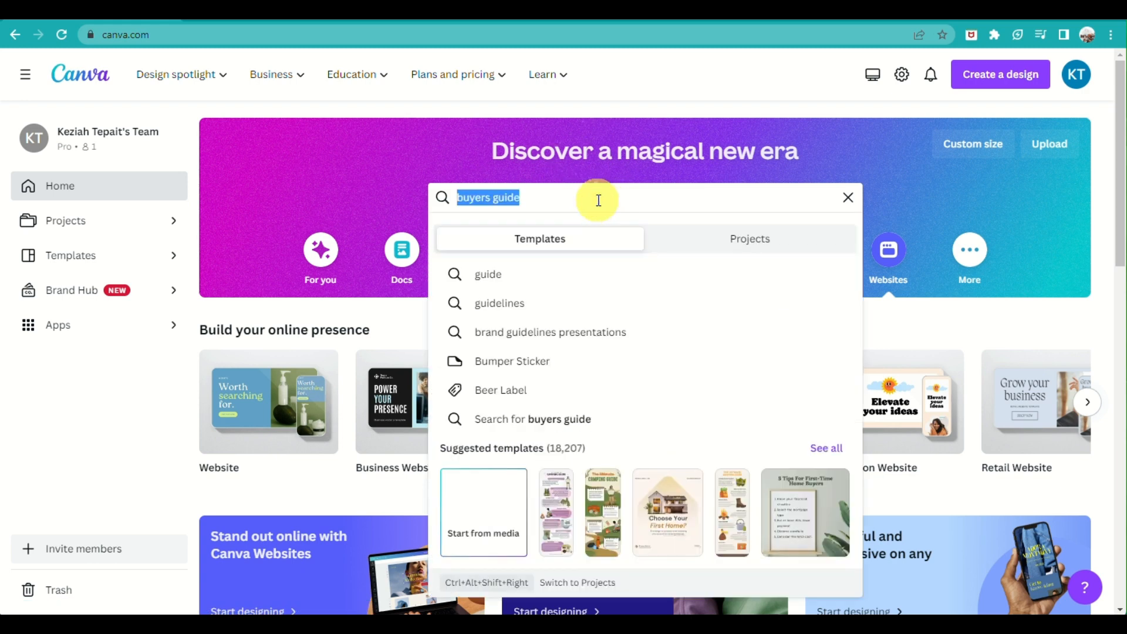
text(realestate for tempalte)
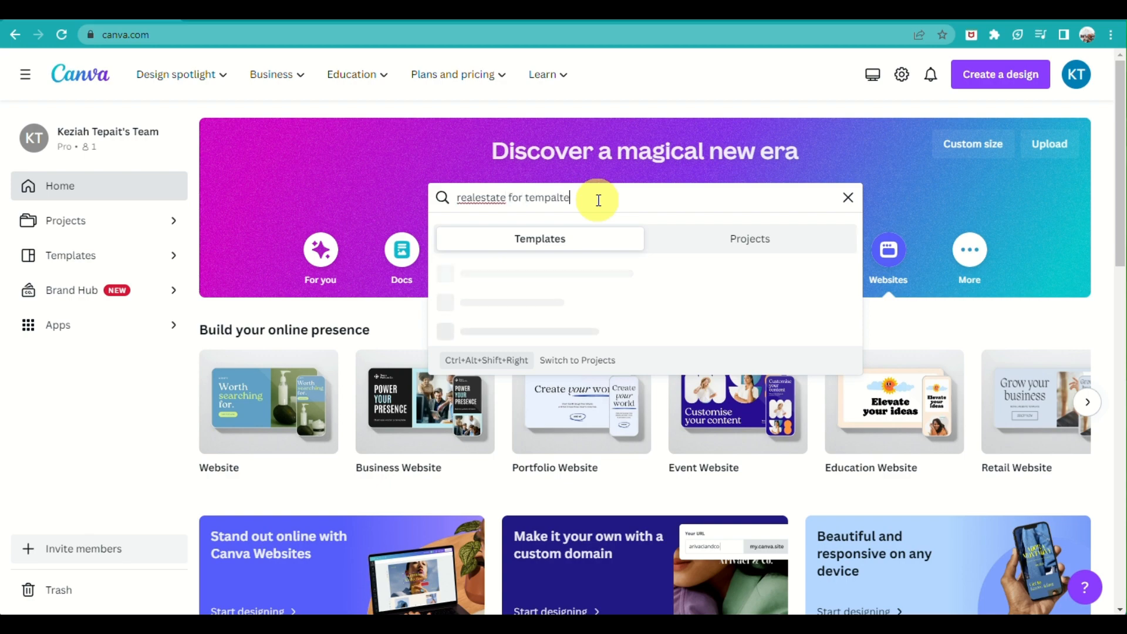
key(Return)
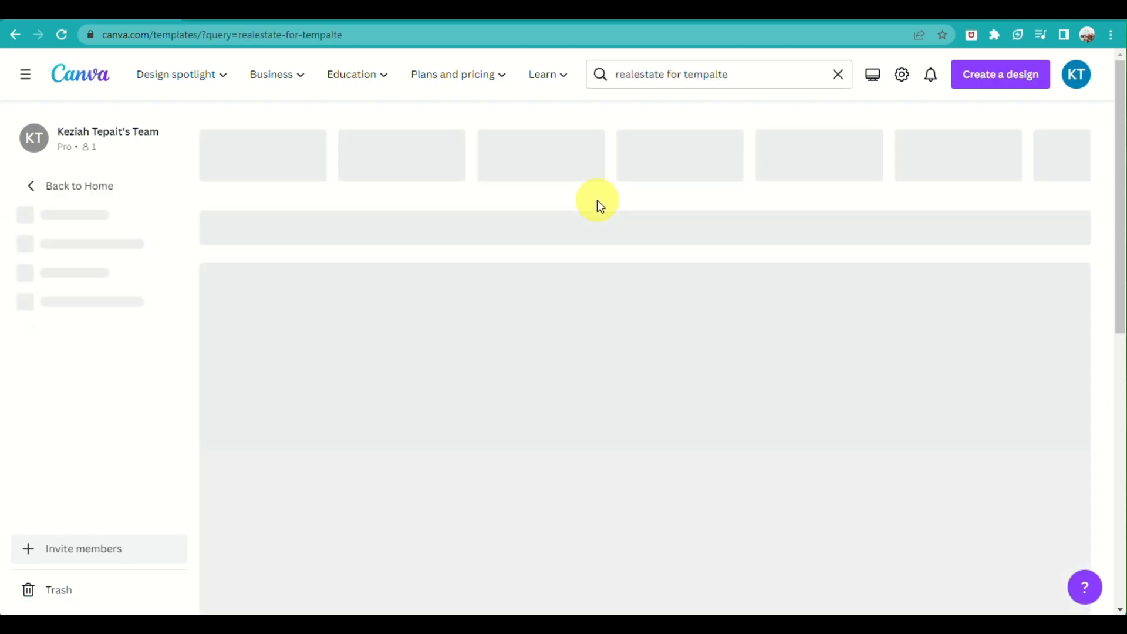
Browse the 1,322 real estate template results, then return to the Home page
scroll(646, 305, down, 3)
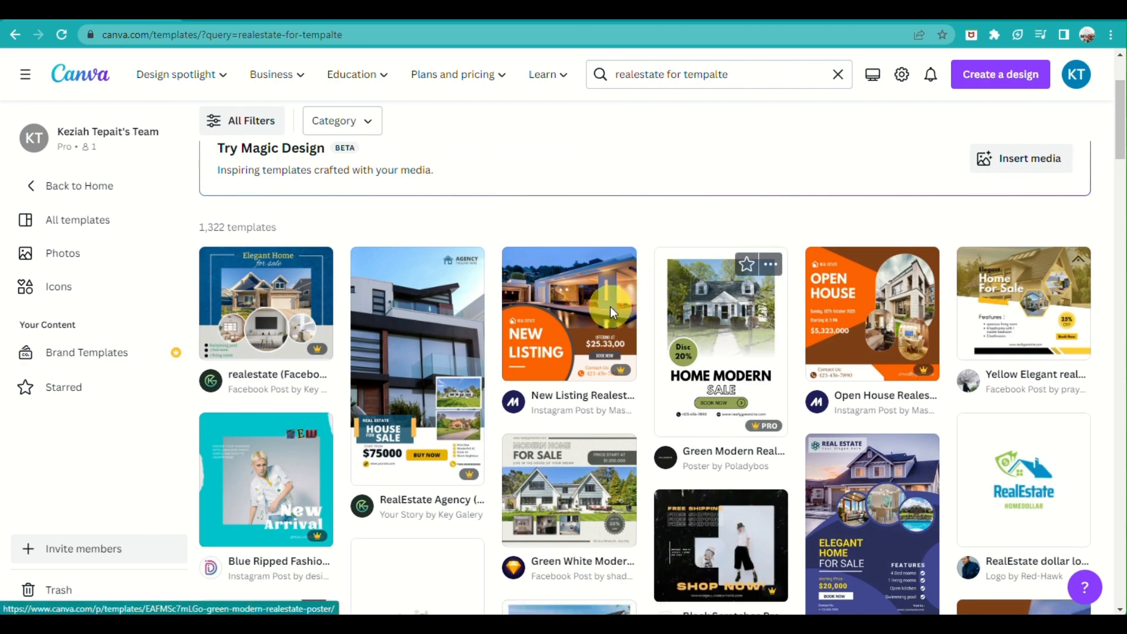
scroll(999, 449, down, 4)
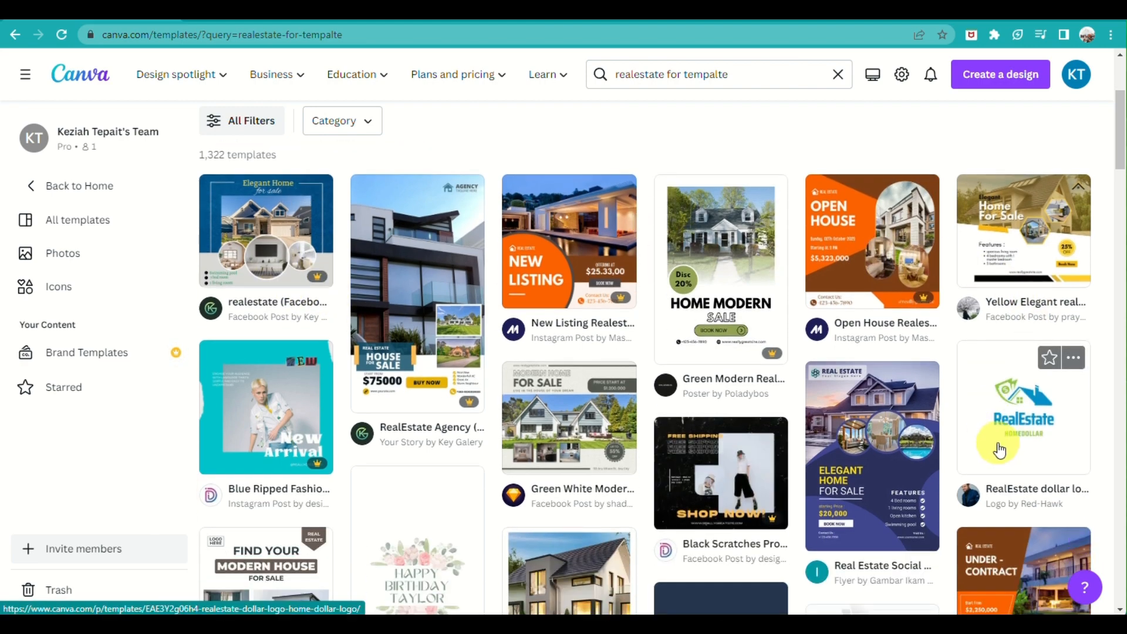
scroll(1030, 464, down, 4)
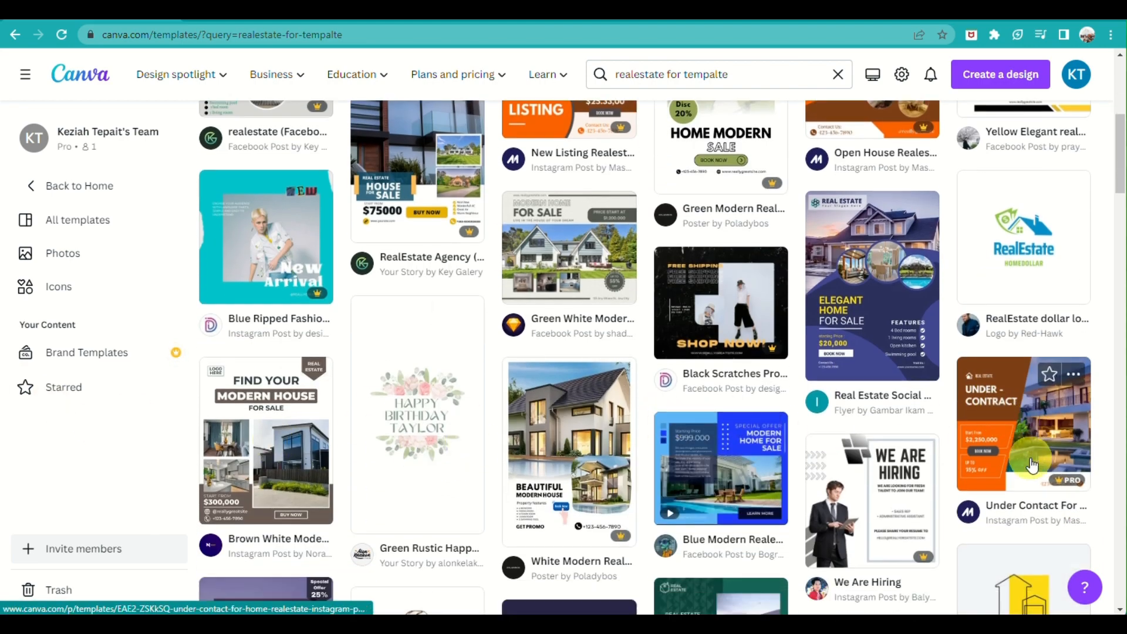
scroll(1030, 465, down, 5)
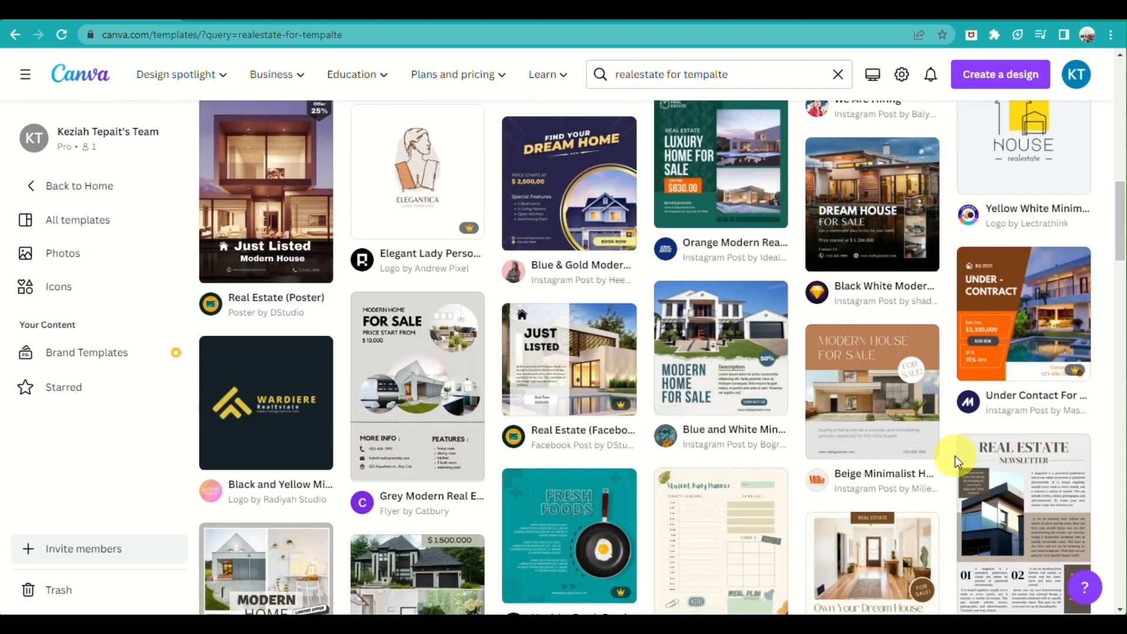
scroll(956, 455, down, 5)
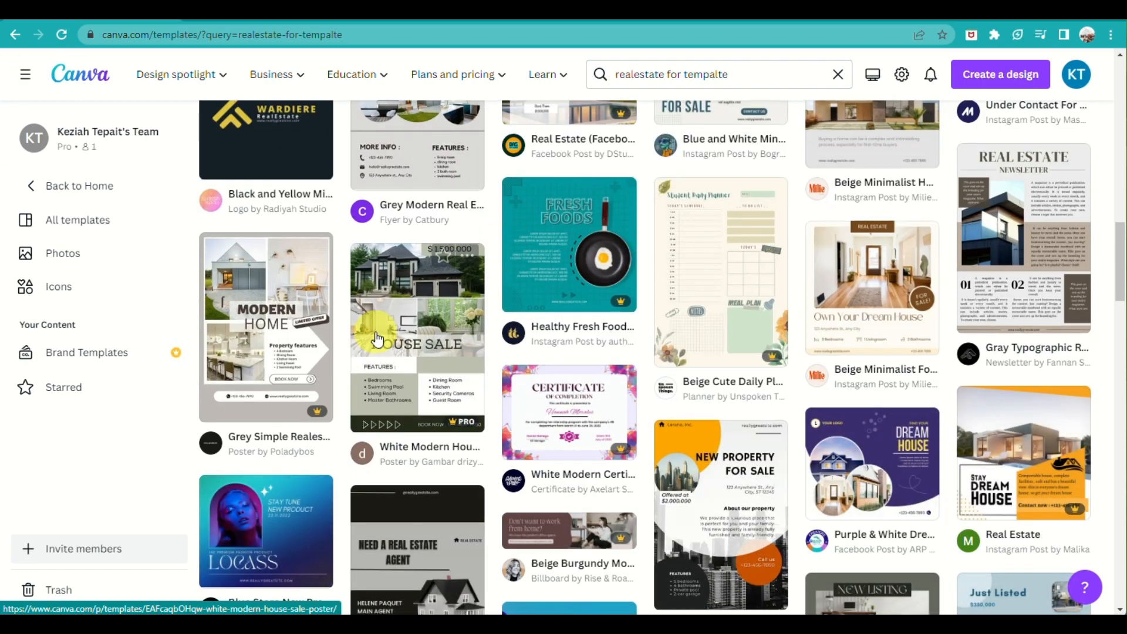
scroll(389, 319, down, 5)
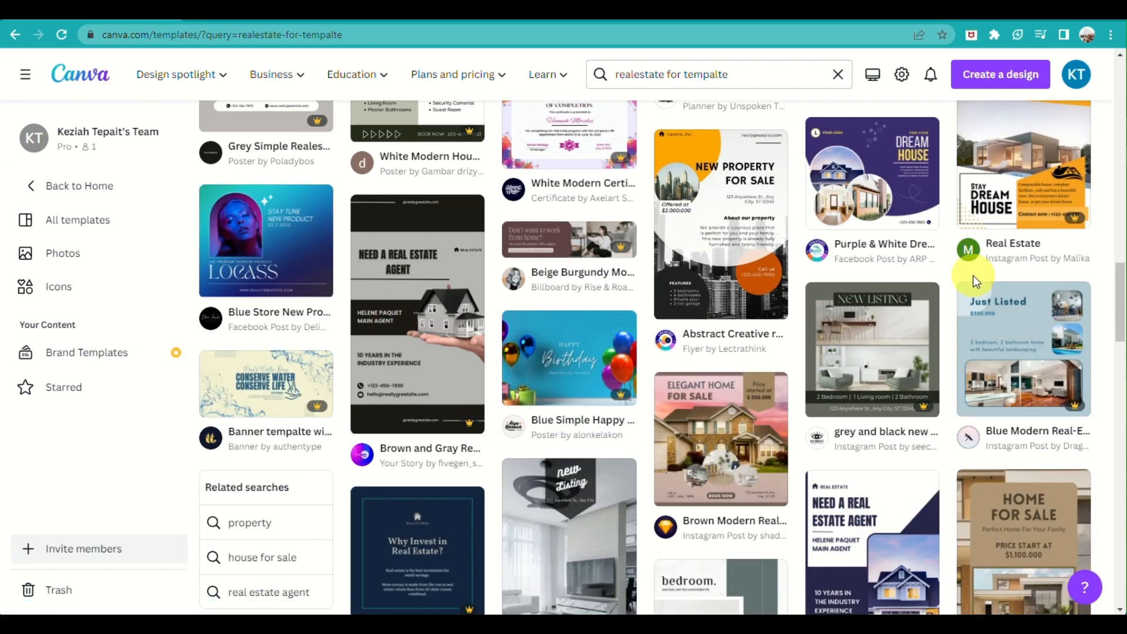
scroll(973, 276, down, 6)
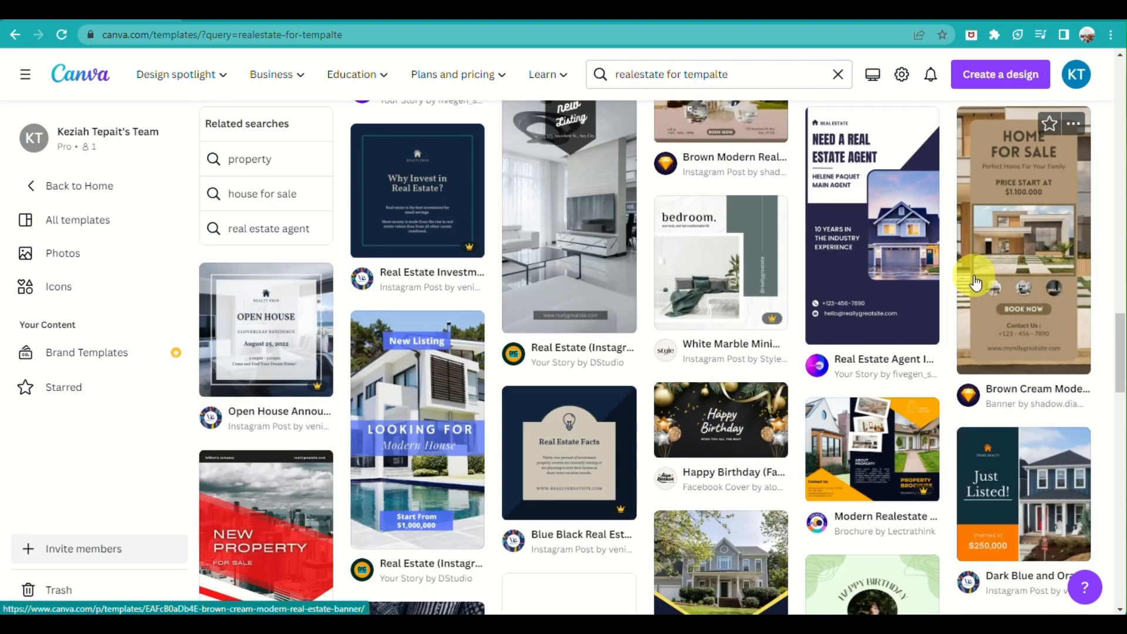
scroll(974, 283, down, 3)
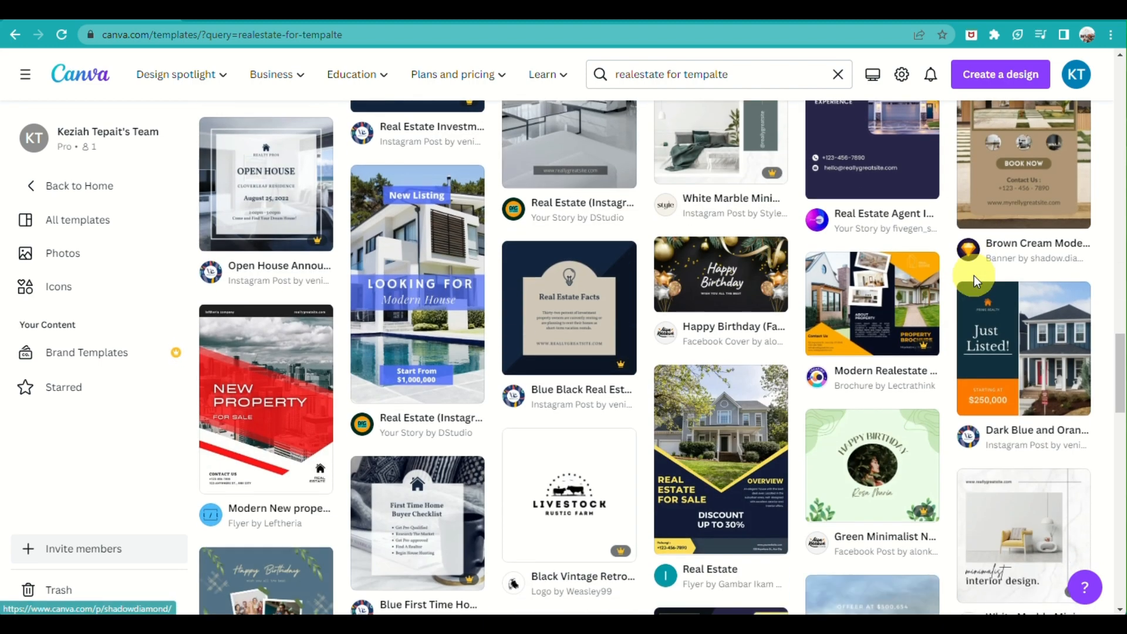
scroll(973, 276, up, 15)
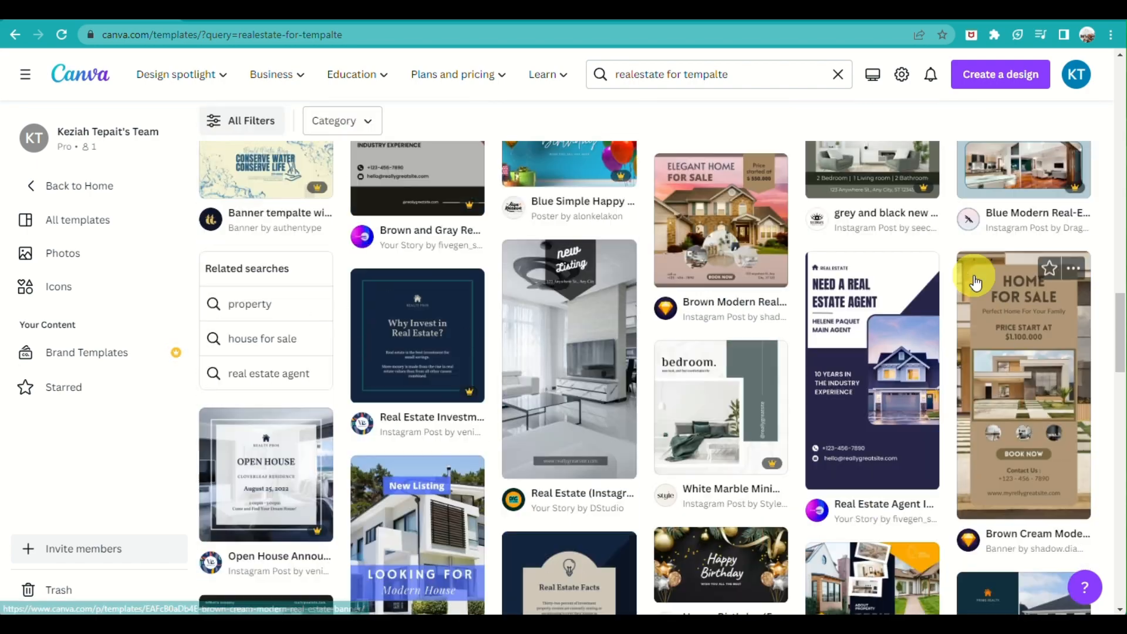
scroll(403, 340, up, 4)
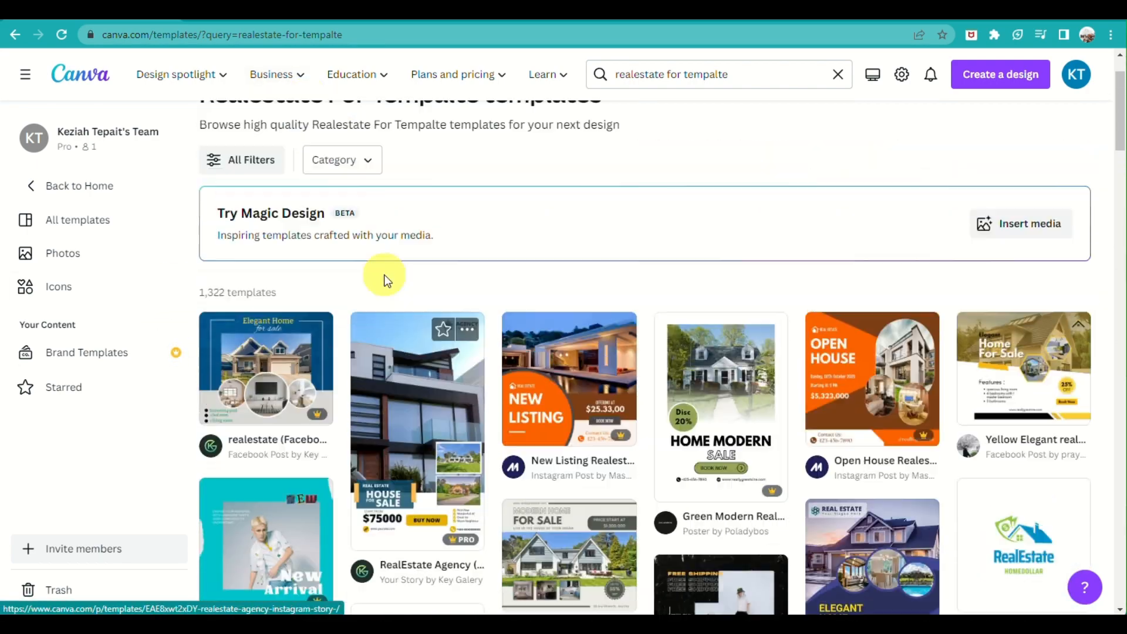
click(69, 187)
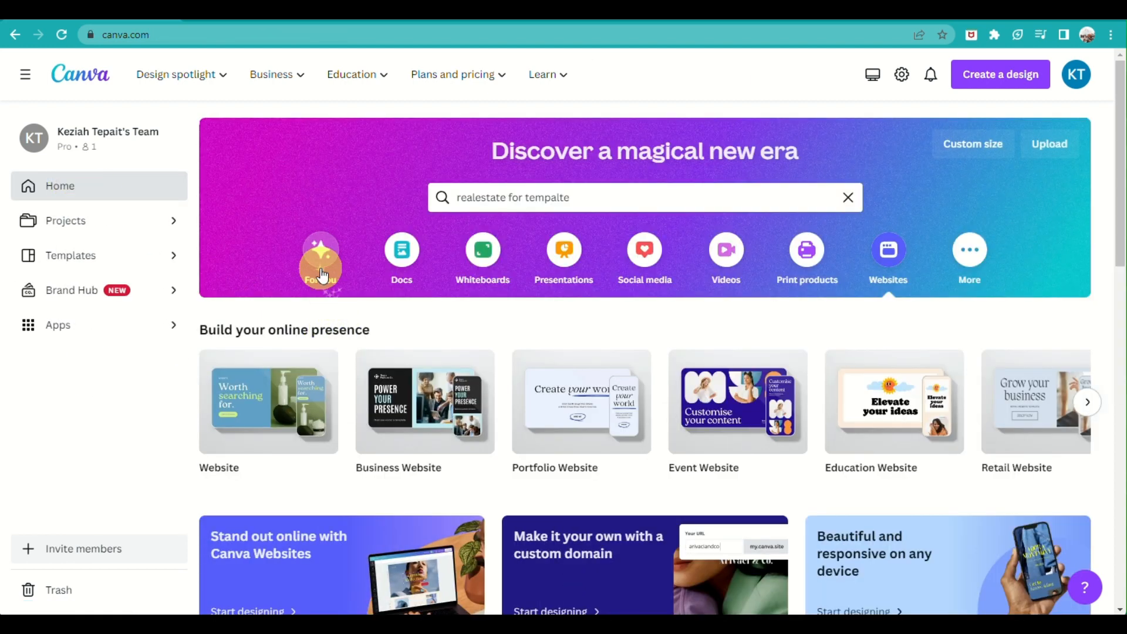
Create a blank Website design from the Build your online presence section
mouse_move(315, 410)
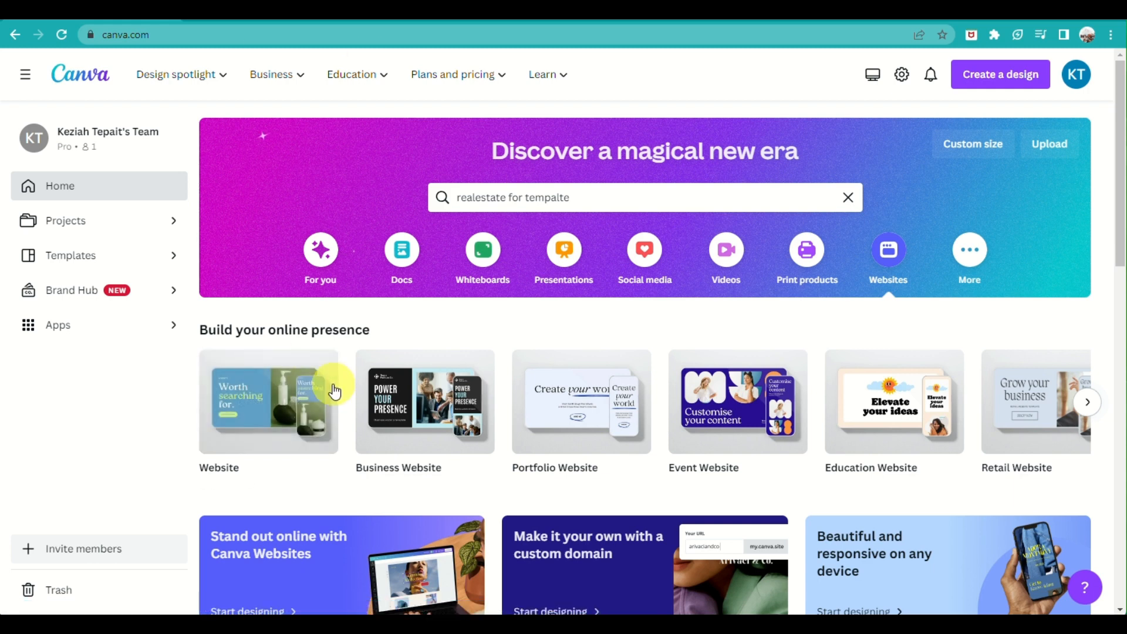
click(286, 414)
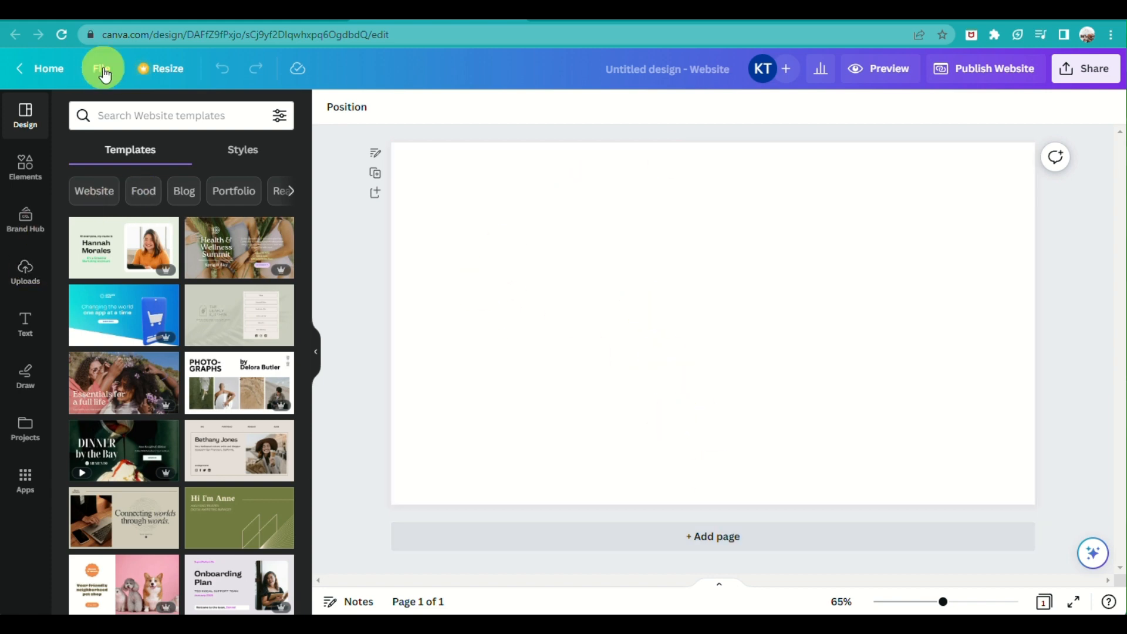
Search the Elements library for 'house' and show only video results
scroll(161, 409, down, 7)
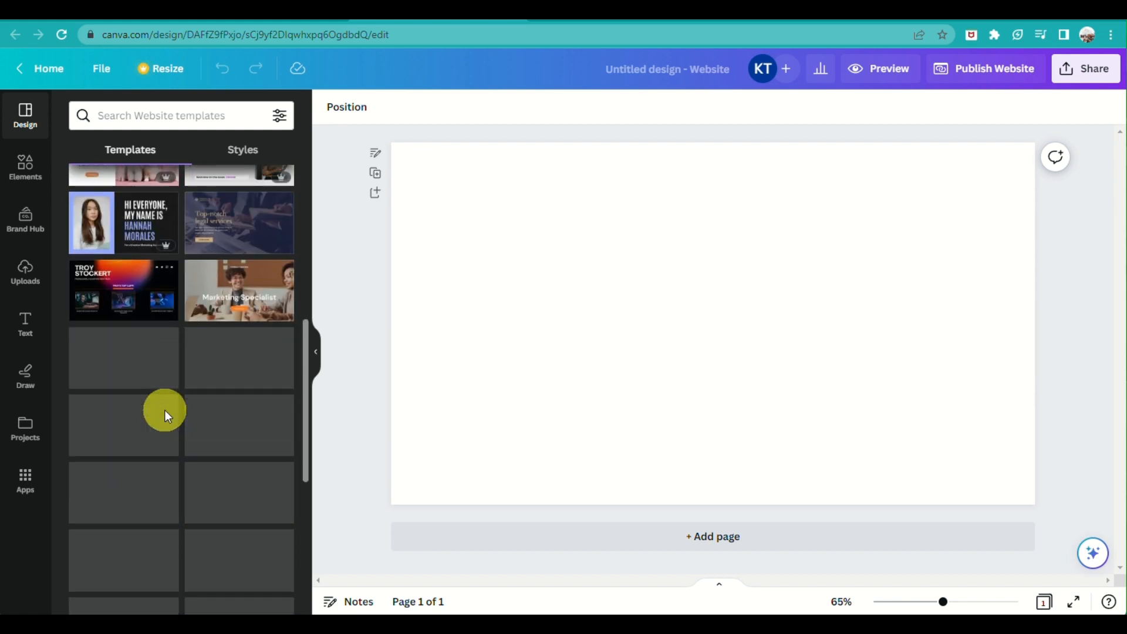
scroll(164, 410, down, 3)
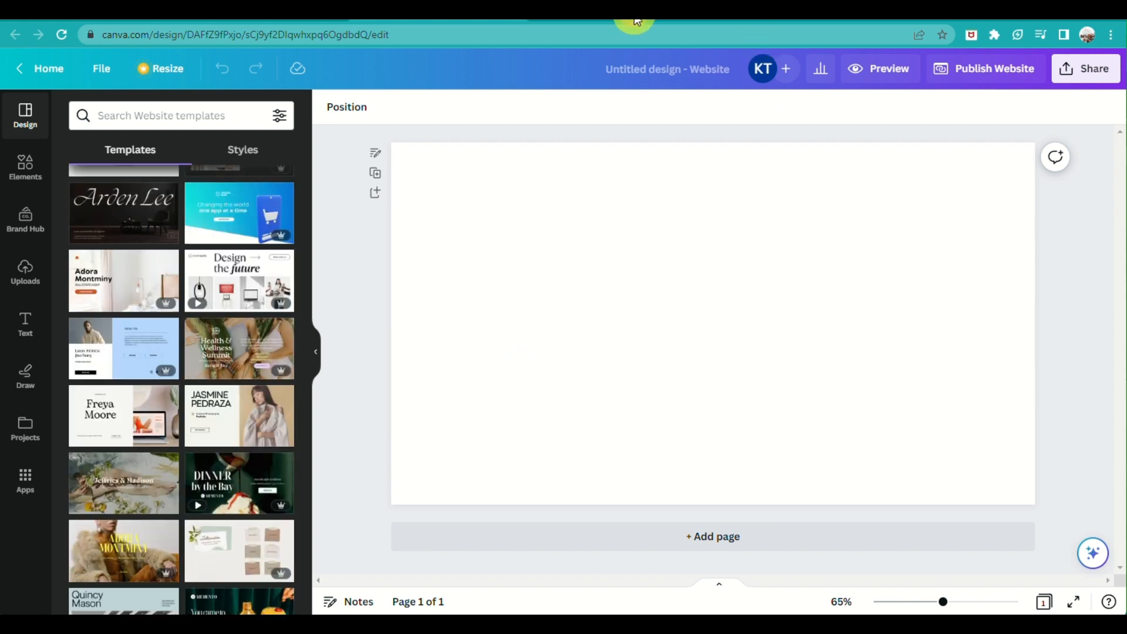
click(27, 170)
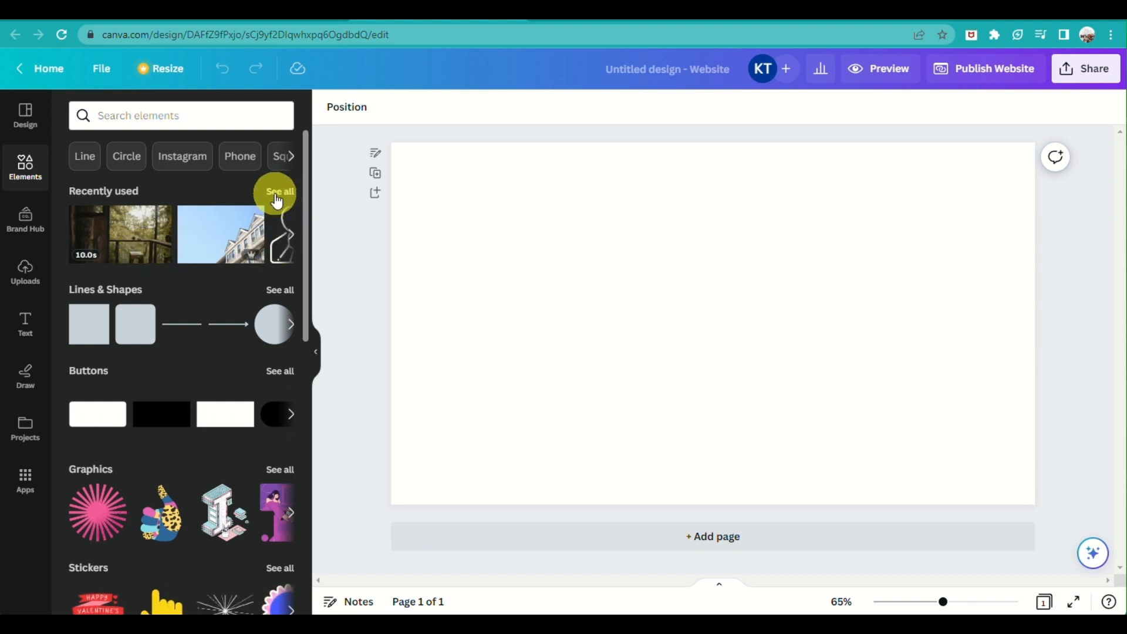
click(169, 109)
text(house)
key(Return)
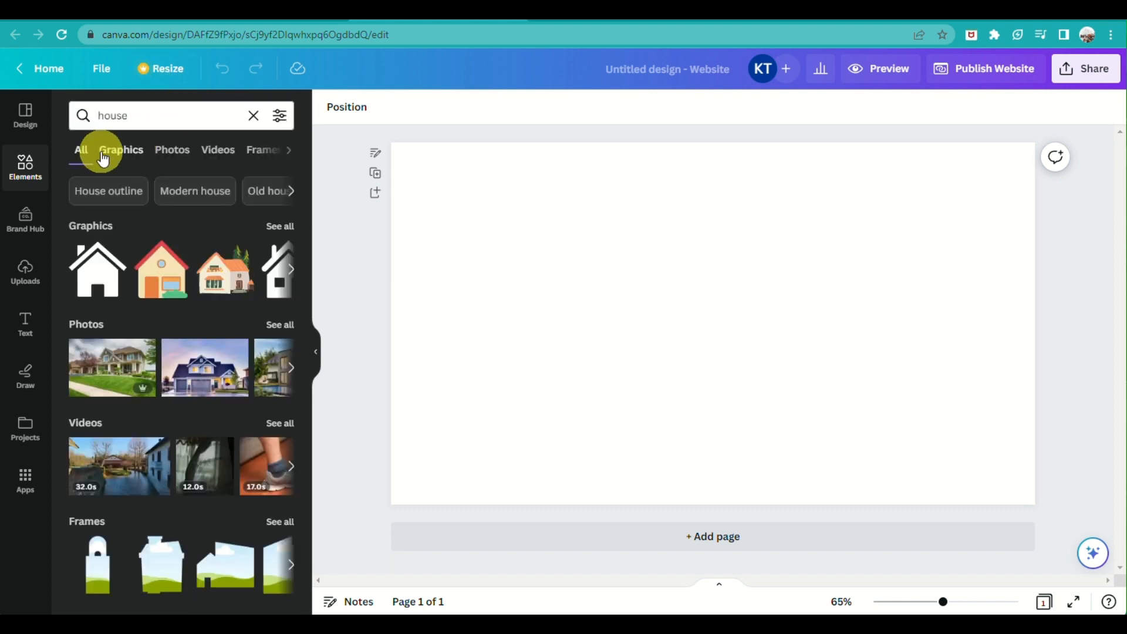
click(199, 155)
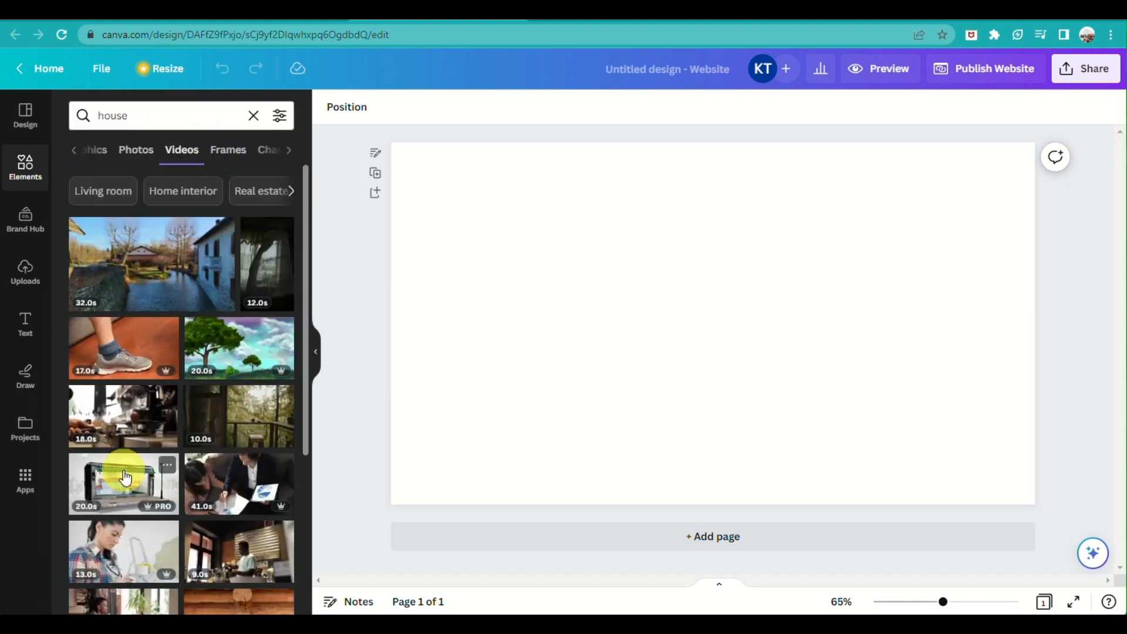
Fill the blank page with the 13.0s modern house exterior video
scroll(235, 552, down, 4)
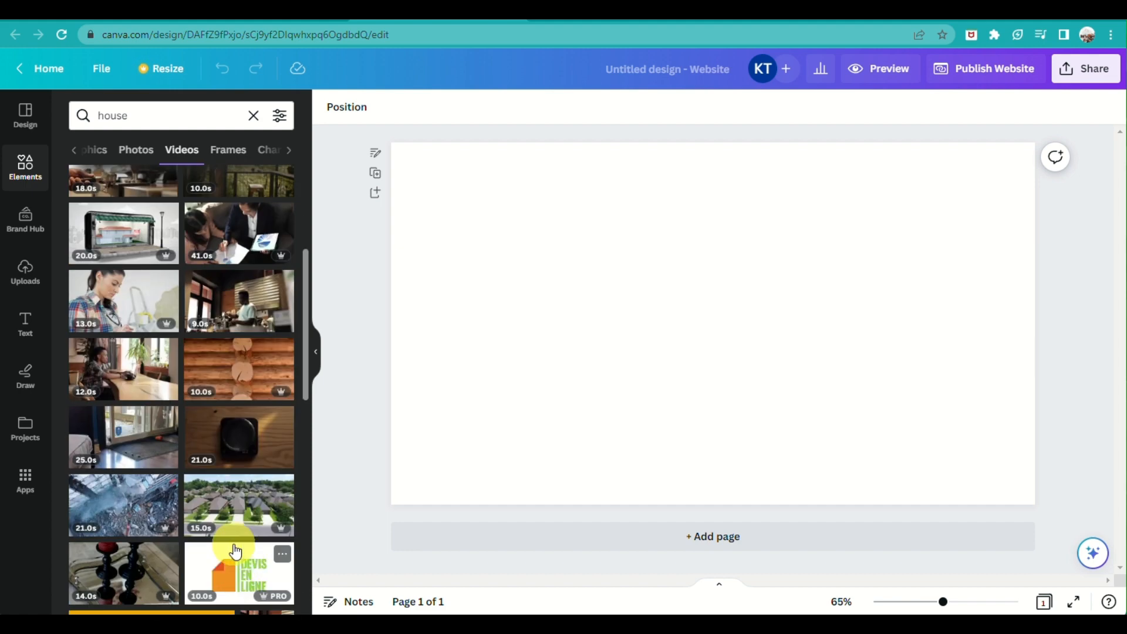
scroll(235, 551, down, 4)
scroll(117, 523, down, 2)
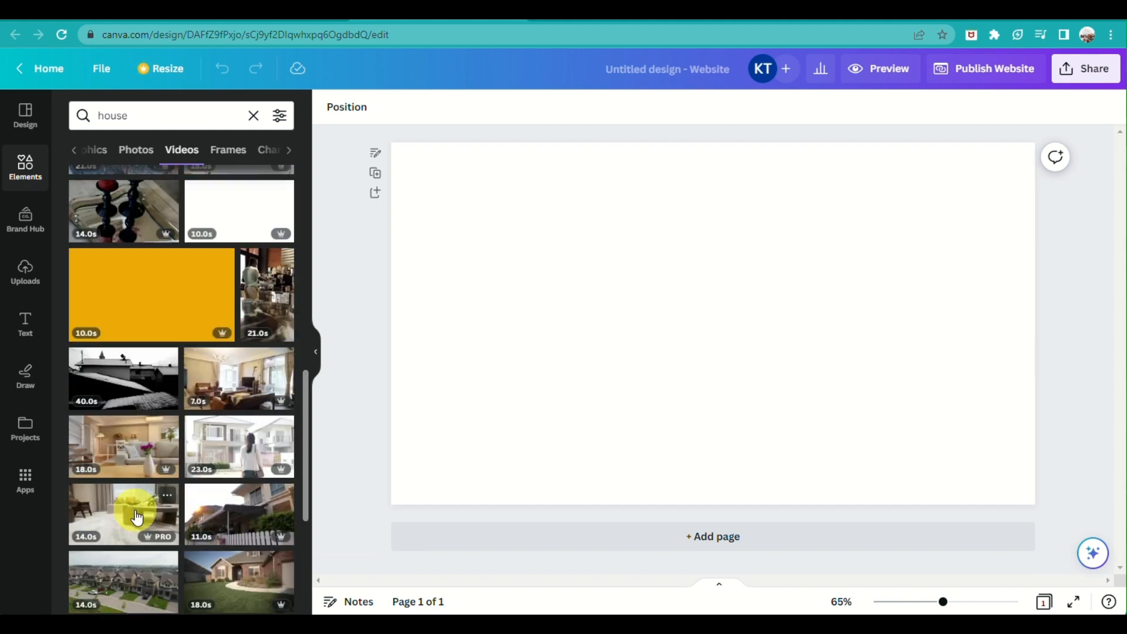
scroll(156, 421, down, 3)
scroll(143, 382, down, 3)
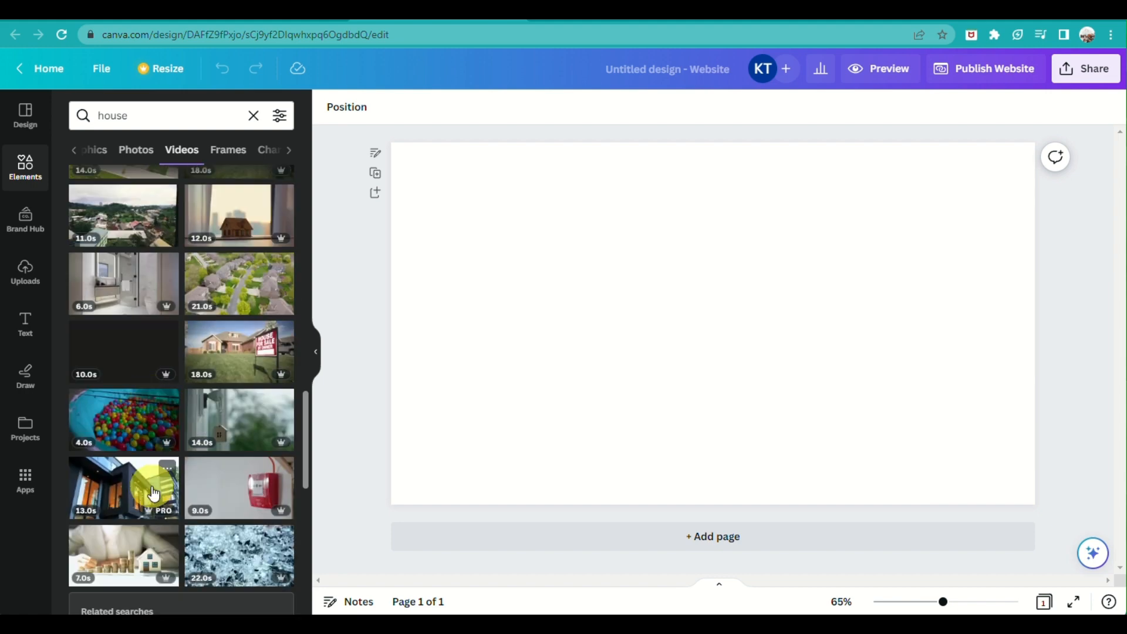
drag(153, 493, 469, 411)
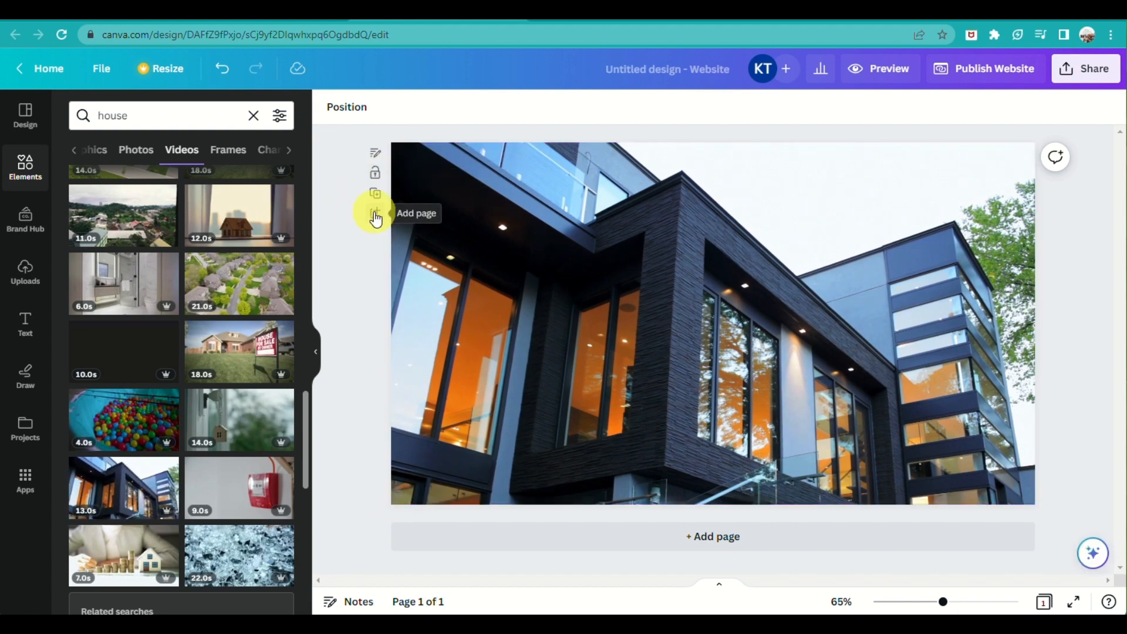
Set the house video's transparency to about 60
mouse_move(942, 601)
mouse_down()
mouse_move(893, 603)
mouse_move(942, 601)
mouse_up()
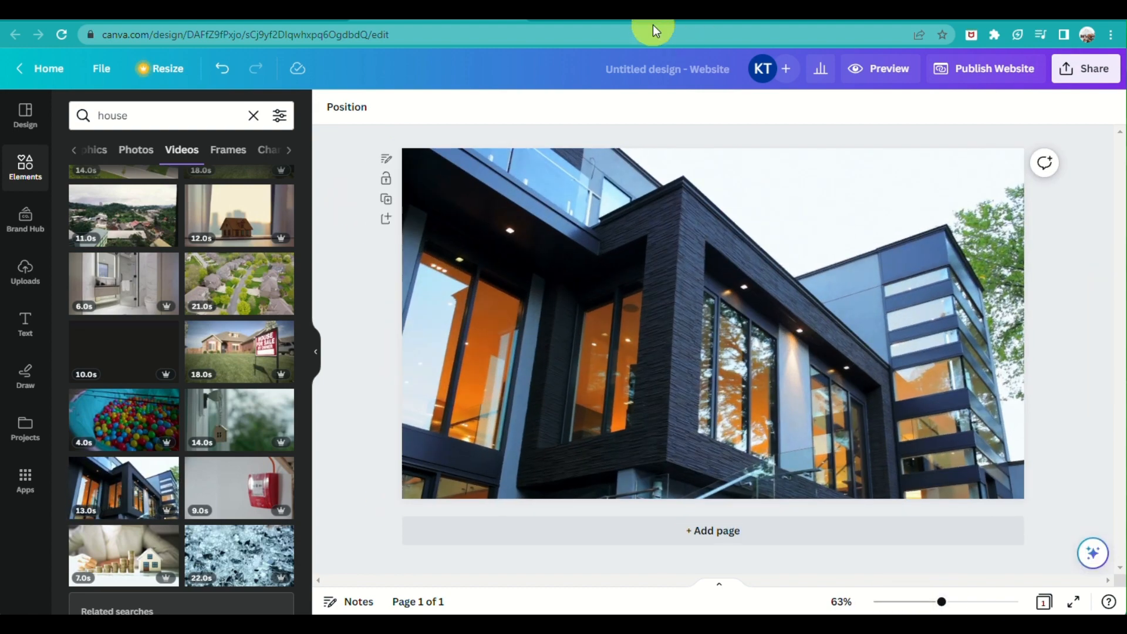
click(681, 194)
click(728, 106)
mouse_move(688, 165)
mouse_down()
mouse_move(667, 164)
mouse_move(679, 168)
mouse_up()
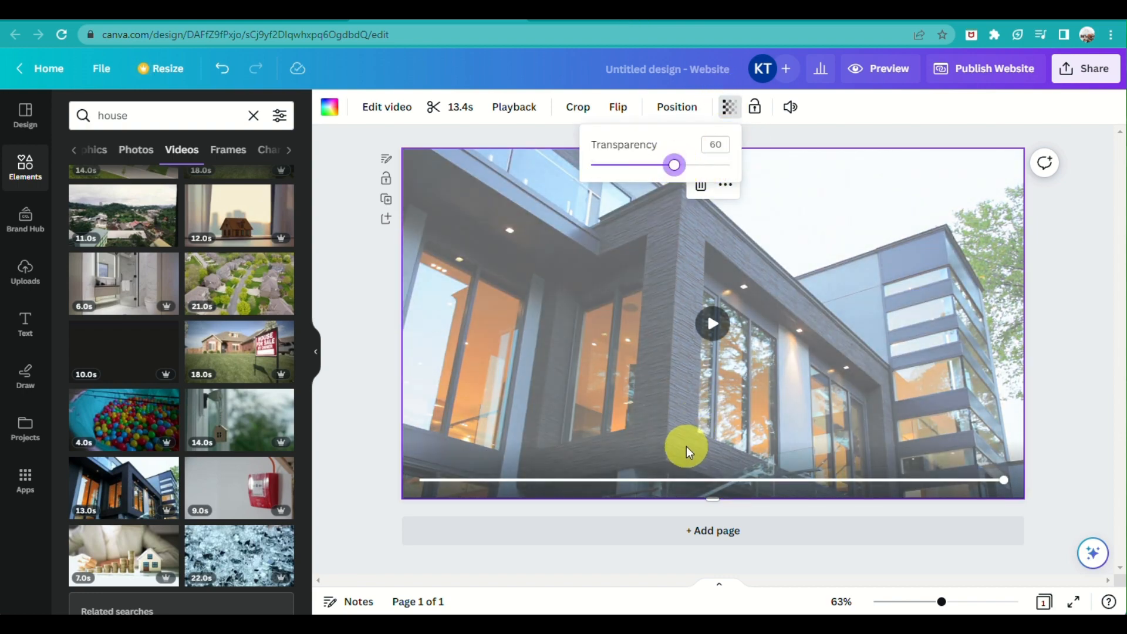
Preview the house video, lock it in place, and bring up the text styles
click(510, 106)
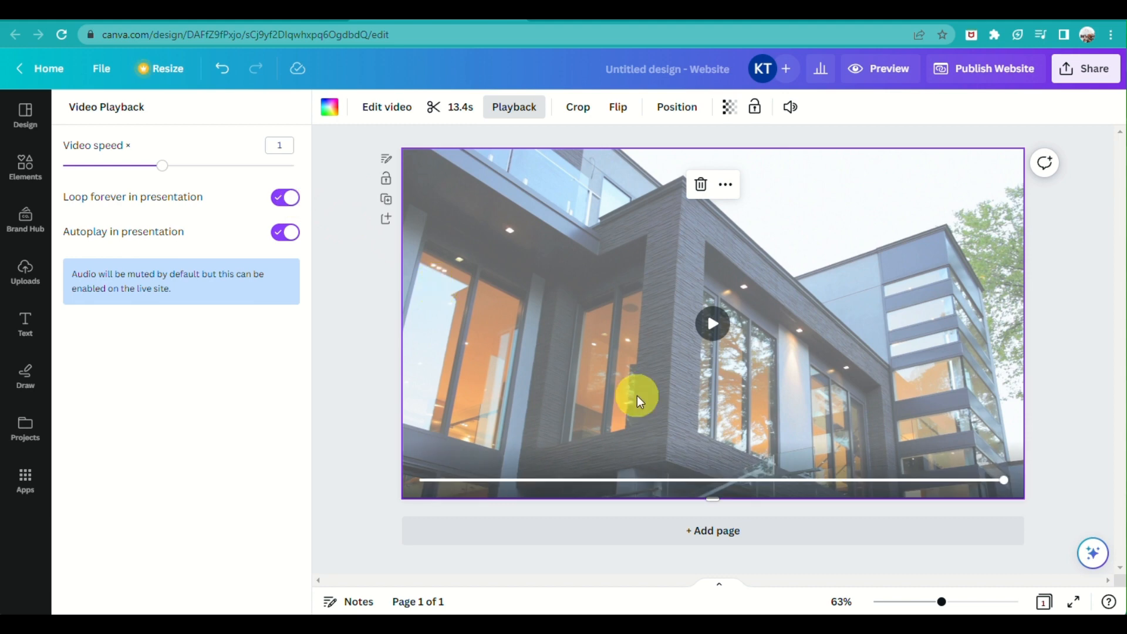
click(712, 323)
click(789, 107)
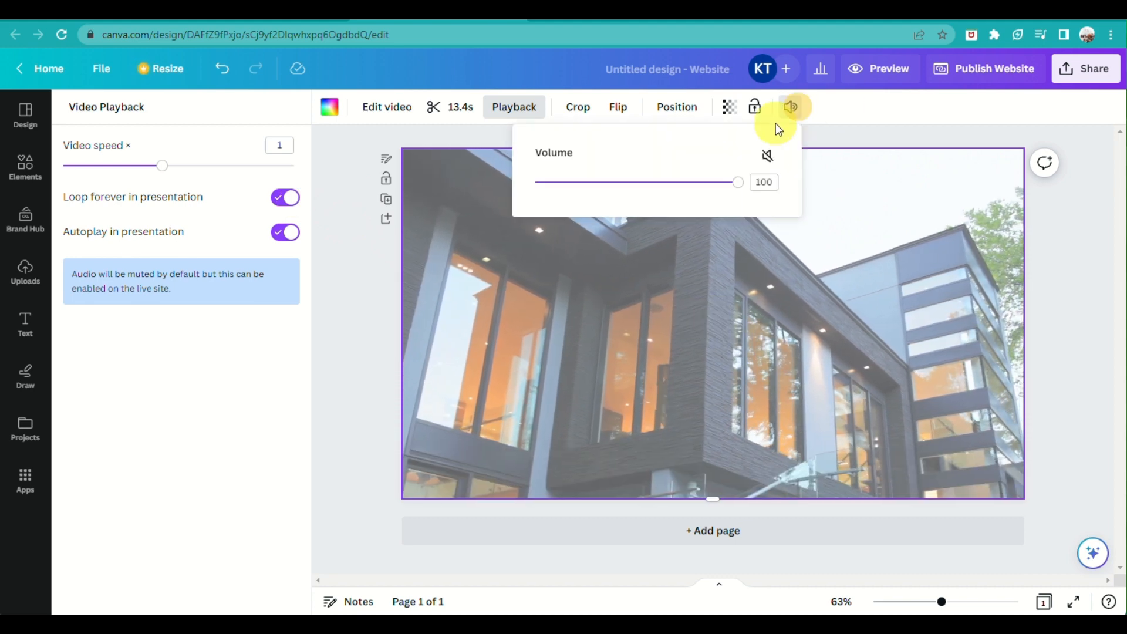
click(754, 106)
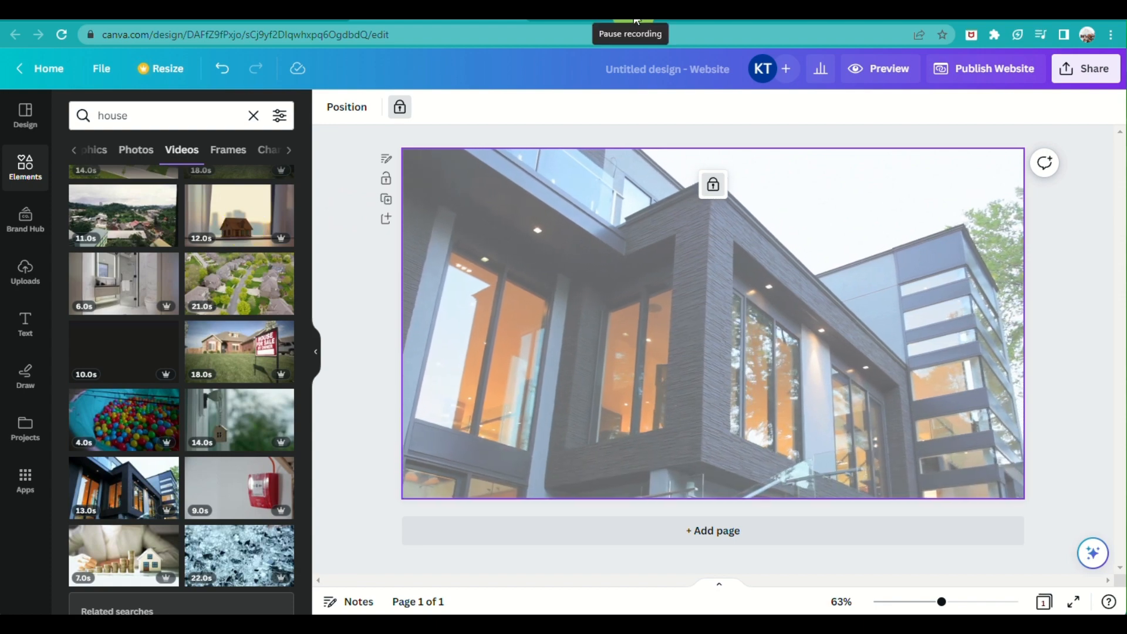
click(27, 322)
Add the GRAPHIC DESIGN text combination and move it to the upper left over the video
scroll(176, 440, down, 5)
scroll(160, 532, down, 8)
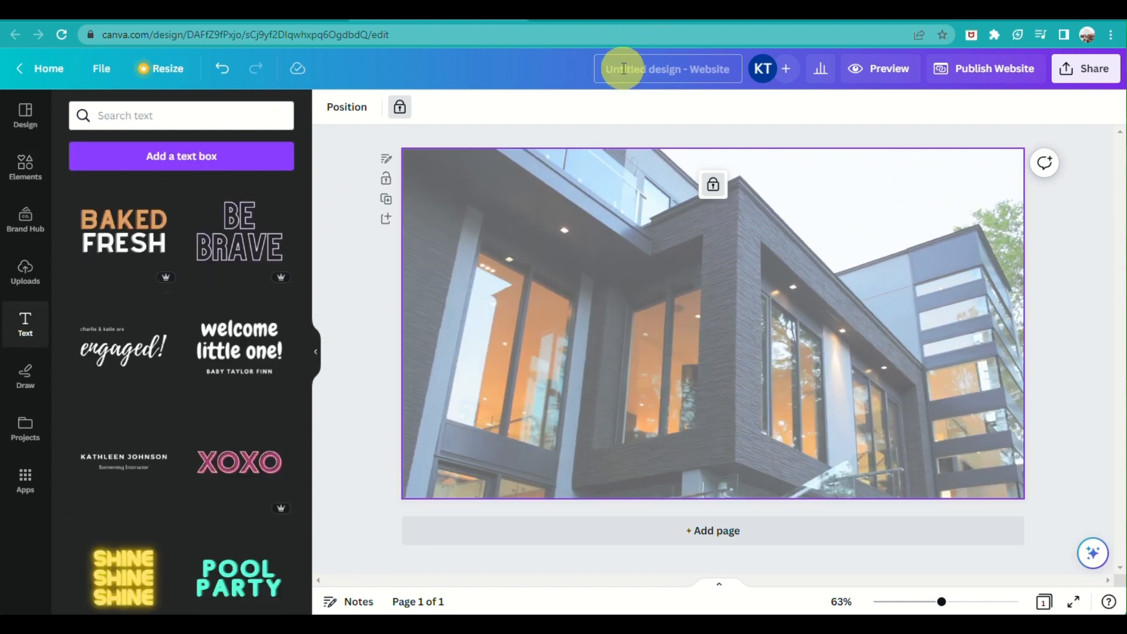
scroll(182, 387, down, 10)
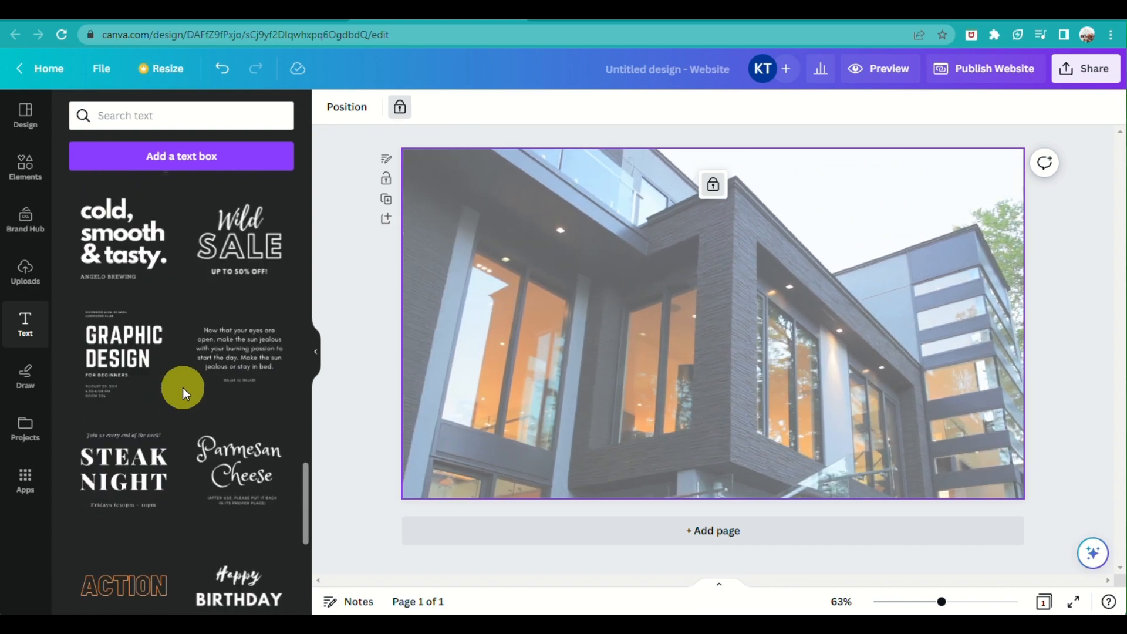
scroll(151, 372, down, 6)
scroll(131, 352, up, 6)
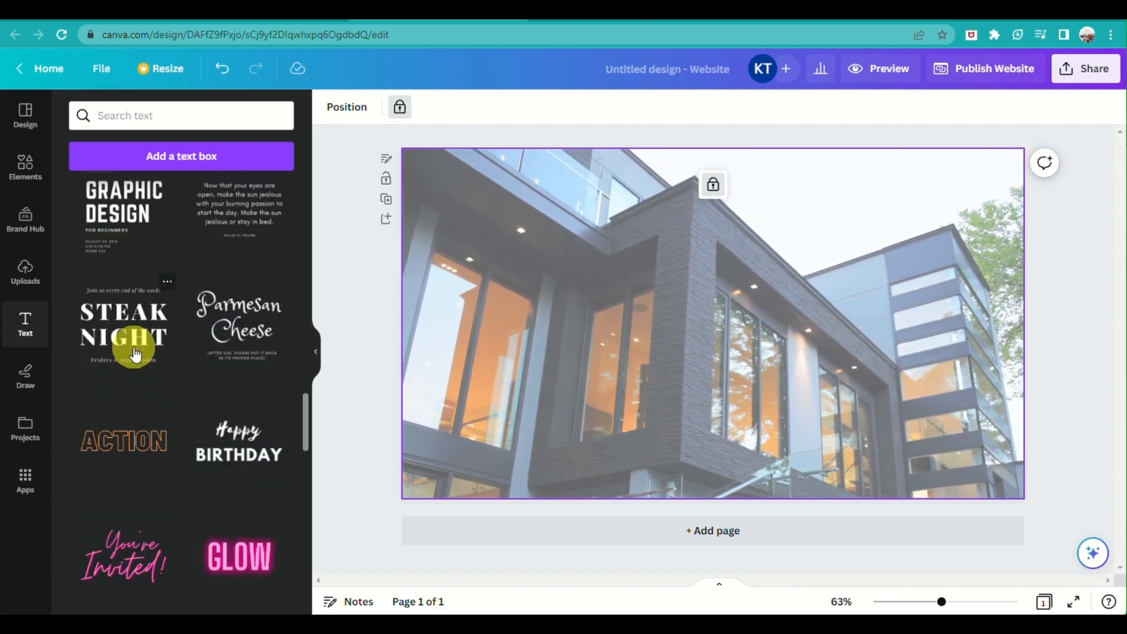
click(120, 352)
drag(724, 284, 622, 295)
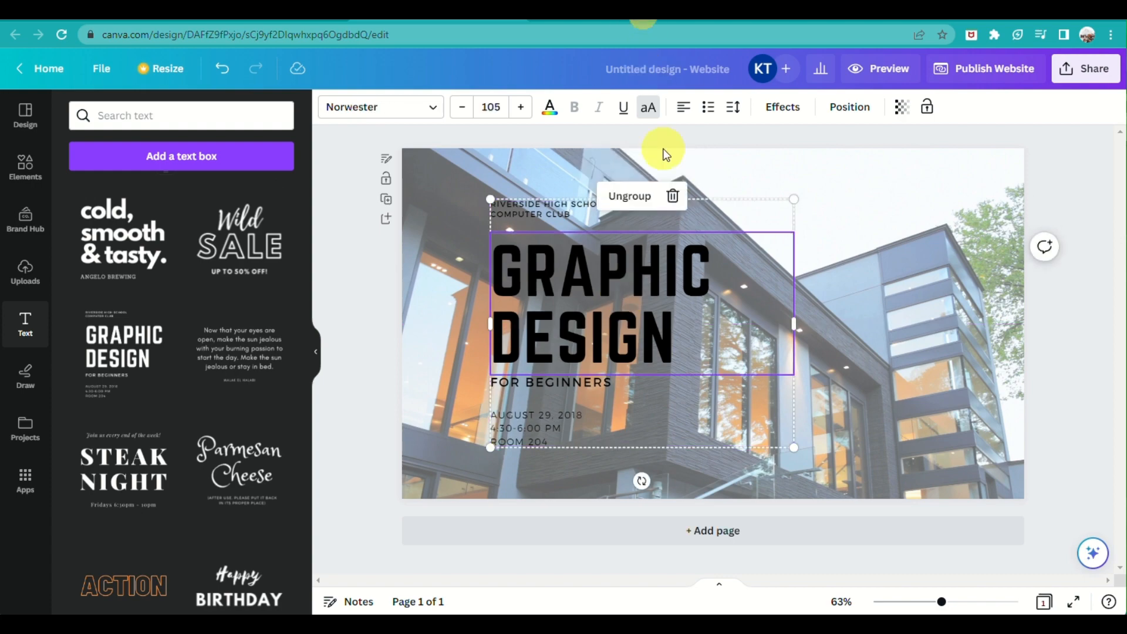
drag(681, 351, 669, 322)
Replace the heading with the copied welcome line at size 66 and widen its box
double_click(648, 319)
key(ctrl+v)
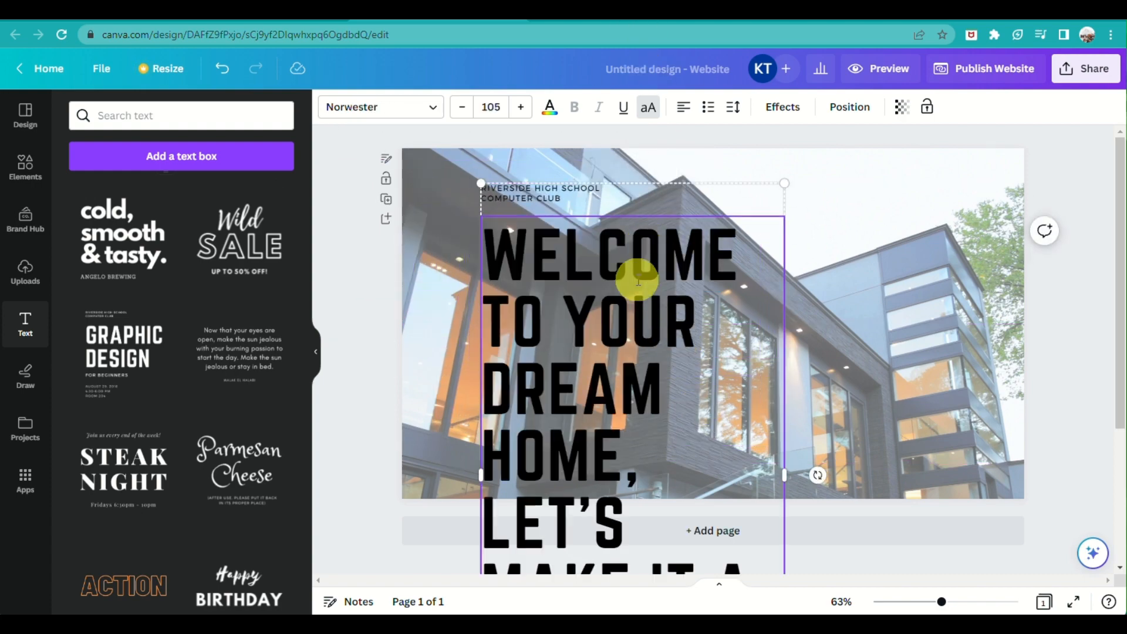
click(459, 112)
click(459, 111)
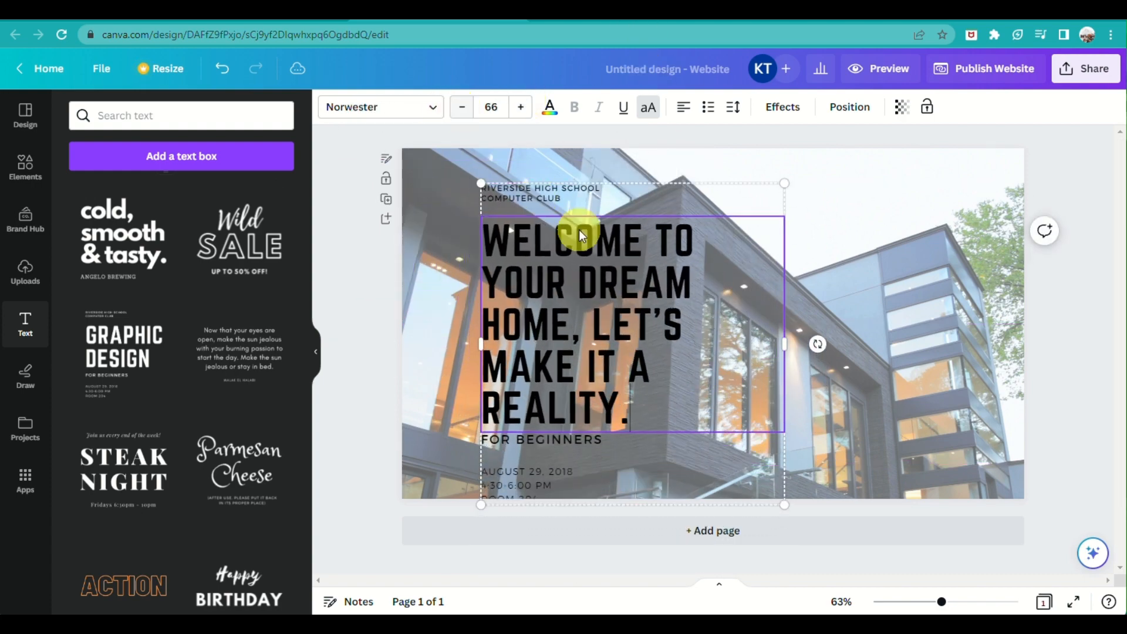
drag(784, 350, 913, 354)
Reword the headline to 'Imagine your dream home and let's make it a reality' and add a blank second page
click(711, 282)
key(Return)
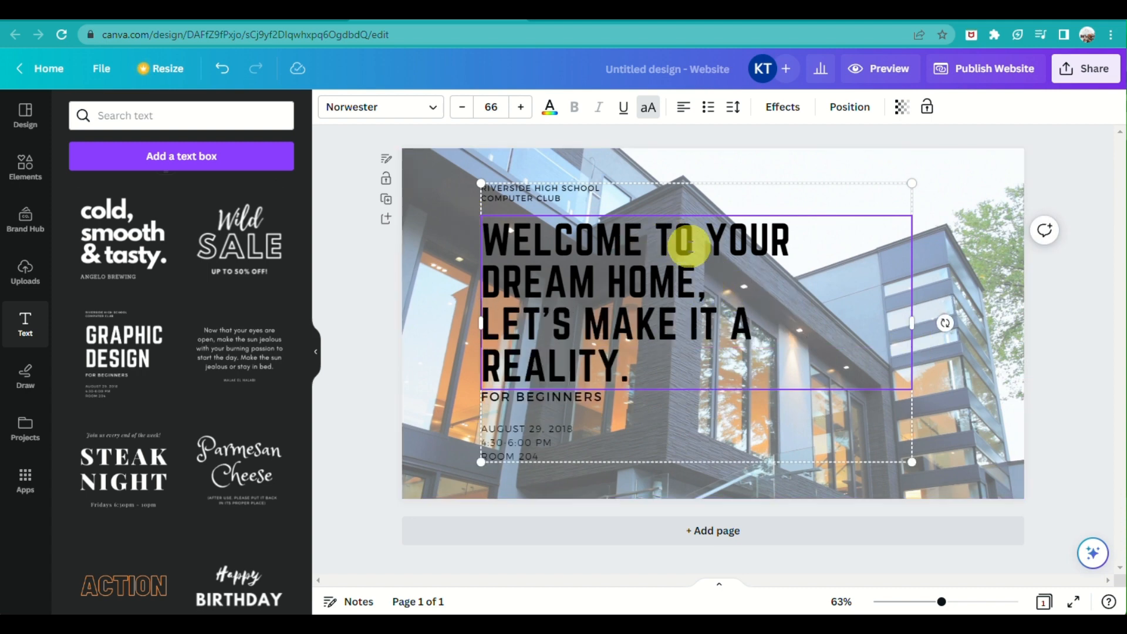
drag(655, 232, 484, 220)
click(785, 237)
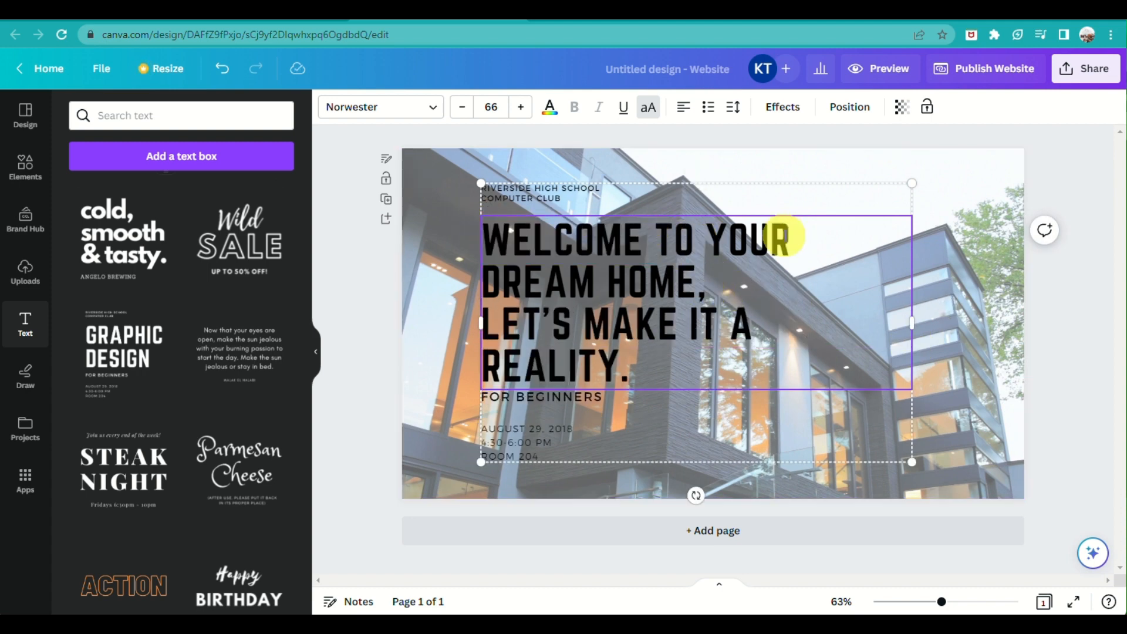
drag(791, 237, 486, 244)
text(IMAGINE YOUR DRE)
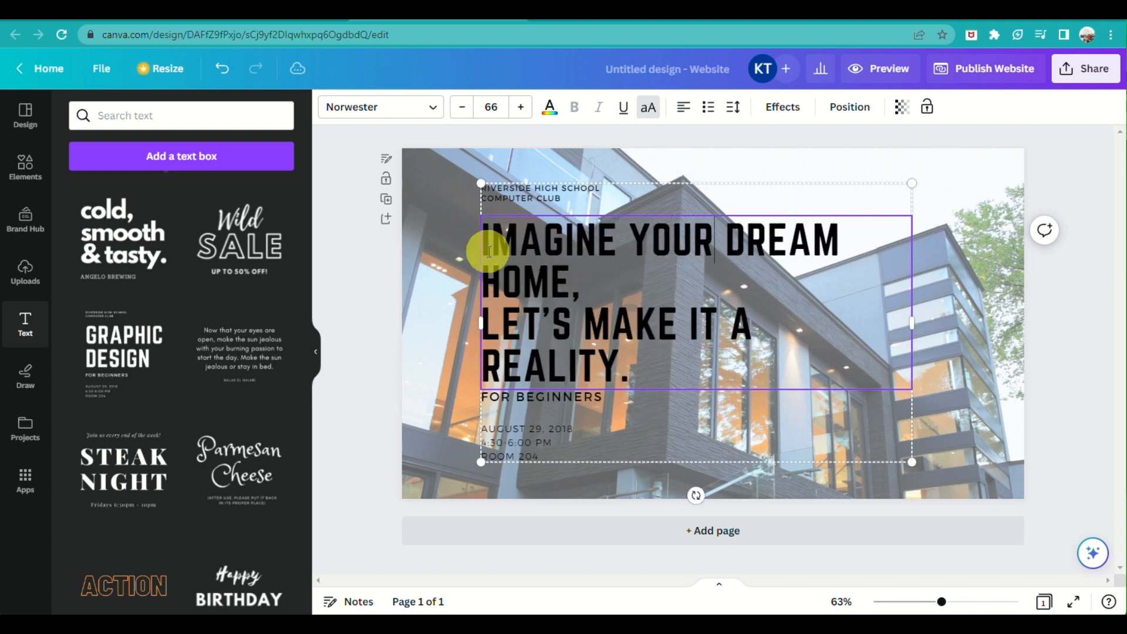
text(A)
key(BackSpace)
key(BackSpace)
key(BackSpace)
key(BackSpace)
key(BackSpace)
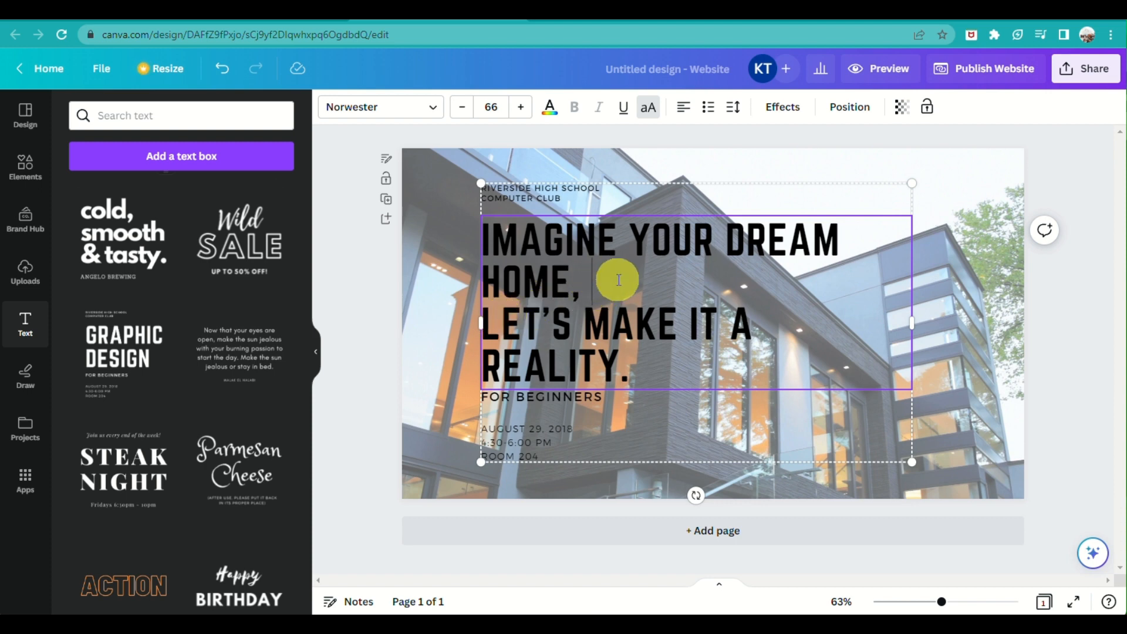
click(577, 280)
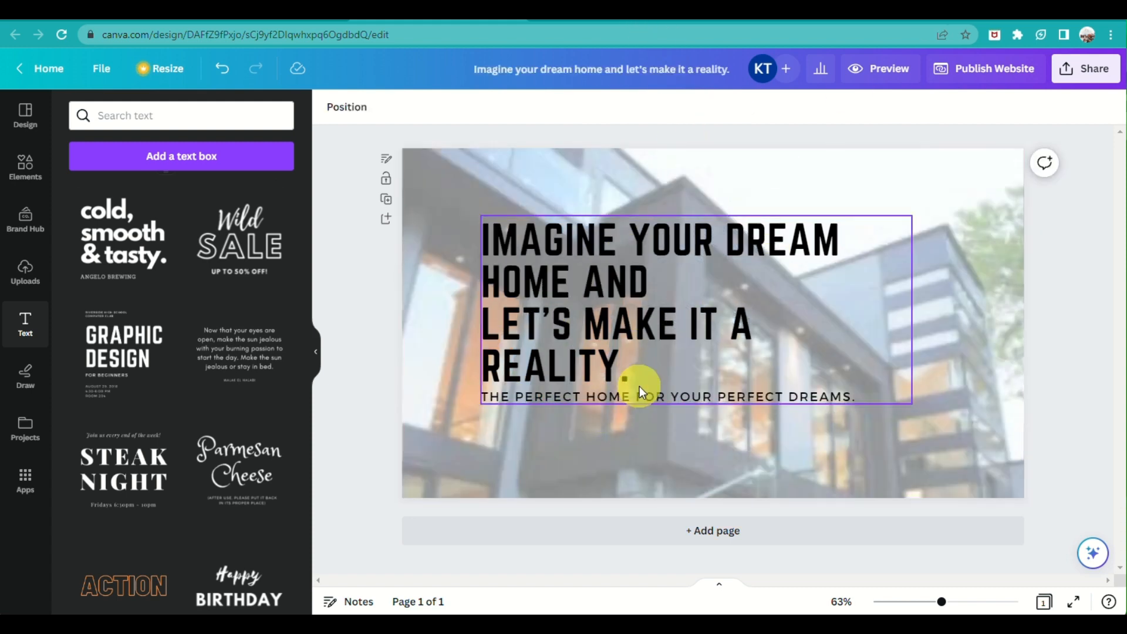
click(687, 531)
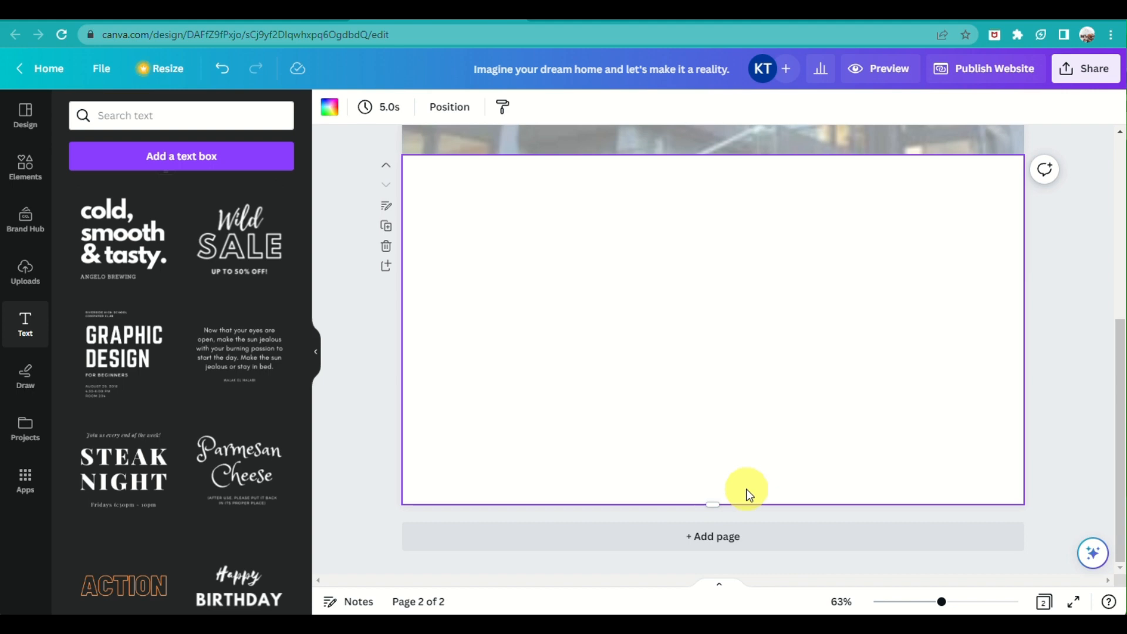
Search the Elements library for 'concrete' photos
click(24, 166)
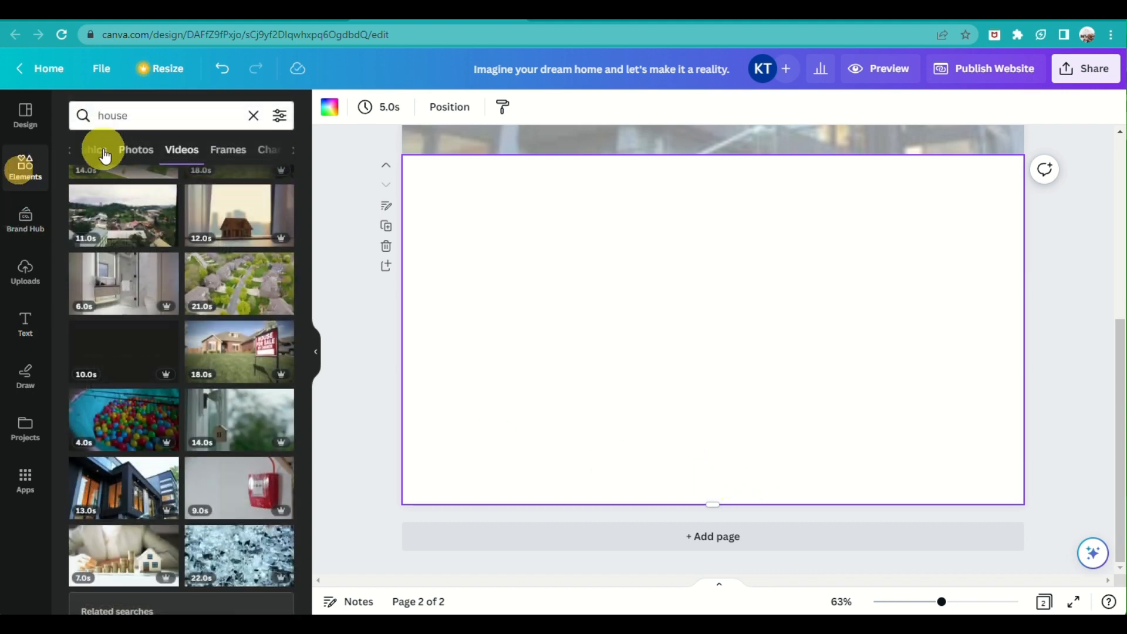
click(152, 106)
double_click(155, 107)
text(concret)
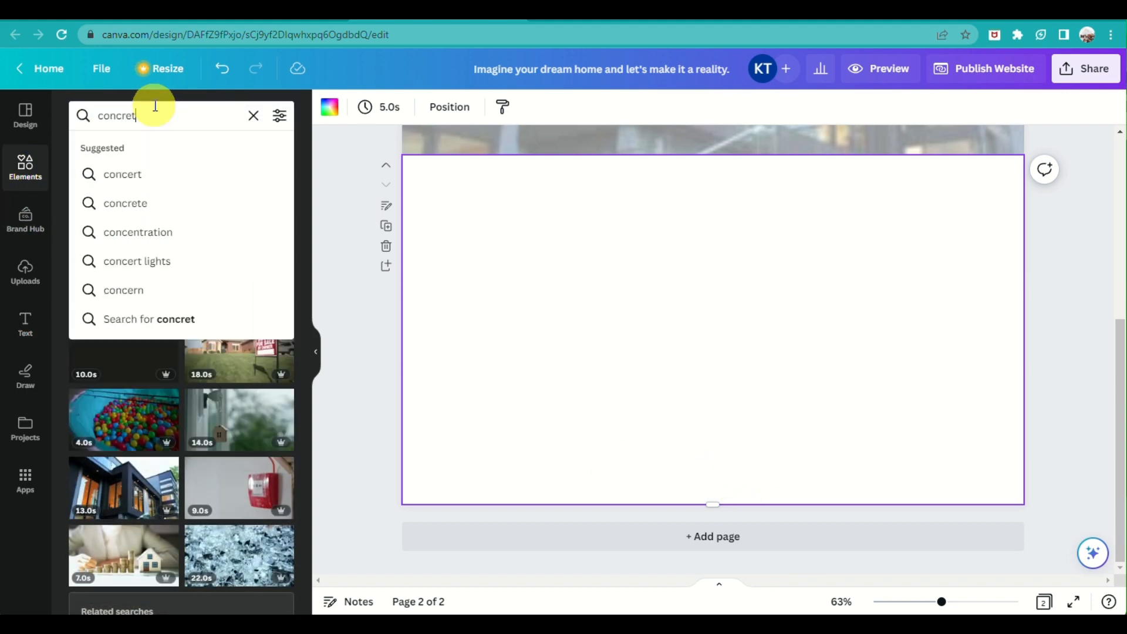
text(e)
key(Return)
click(140, 149)
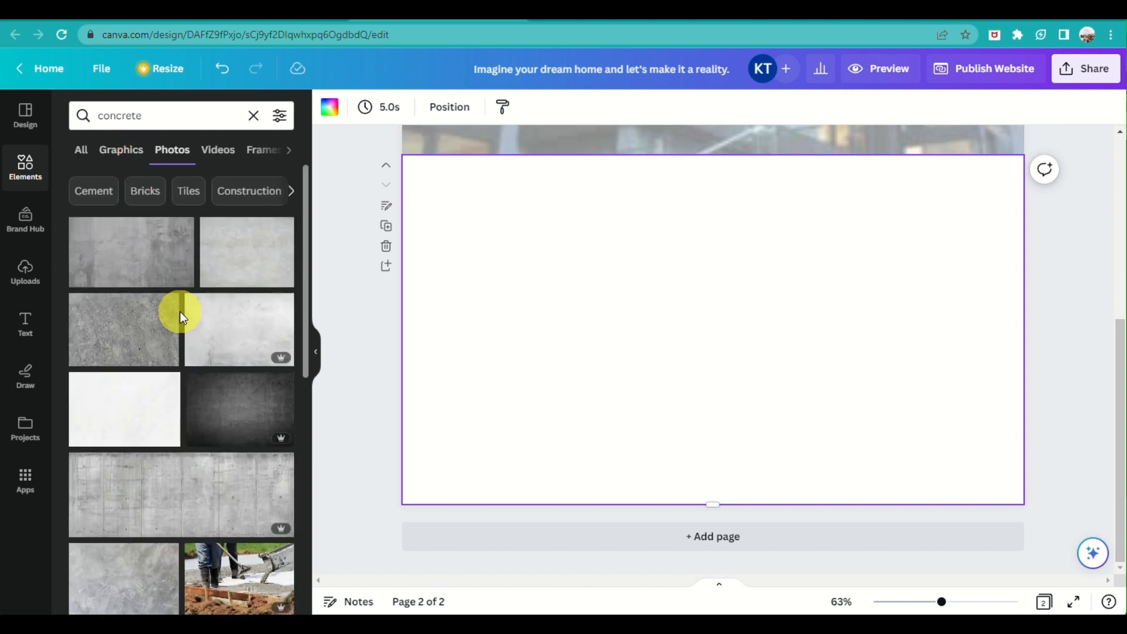
Place the light grey concrete texture on page 2's left, deleting the darker one
click(146, 272)
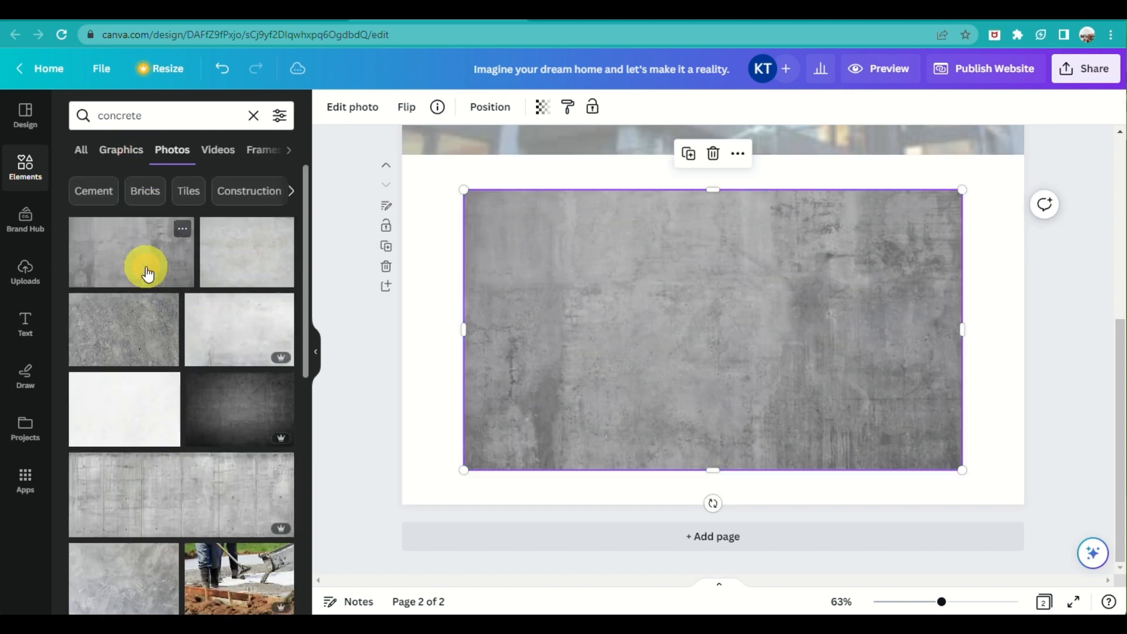
drag(639, 287, 578, 246)
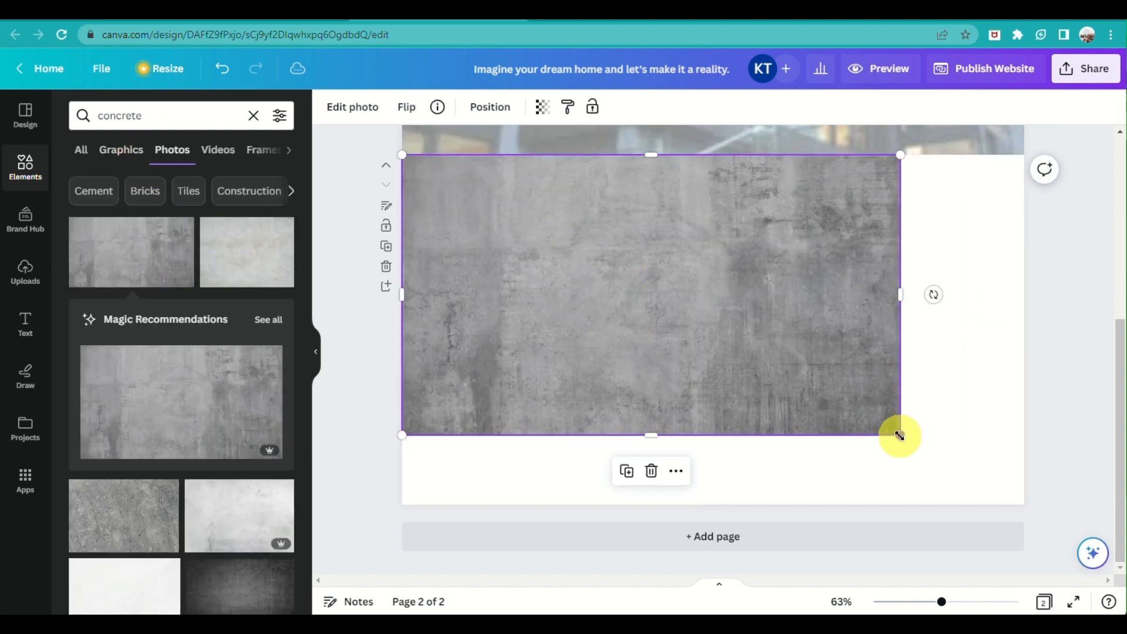
drag(692, 317, 677, 347)
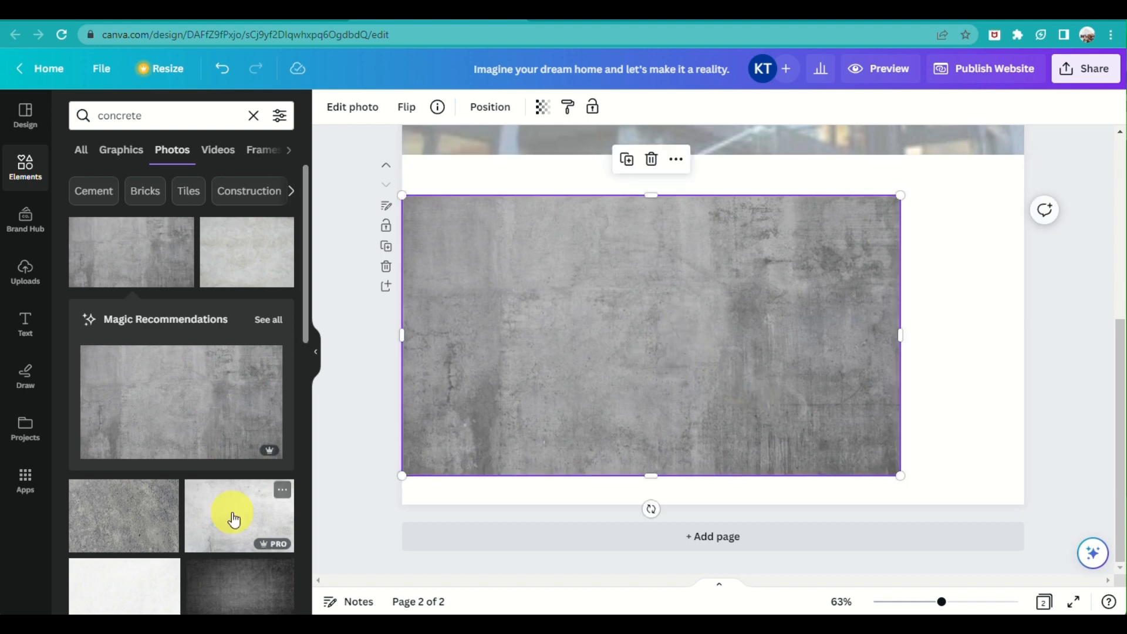
click(232, 516)
drag(438, 329, 436, 339)
key(Delete)
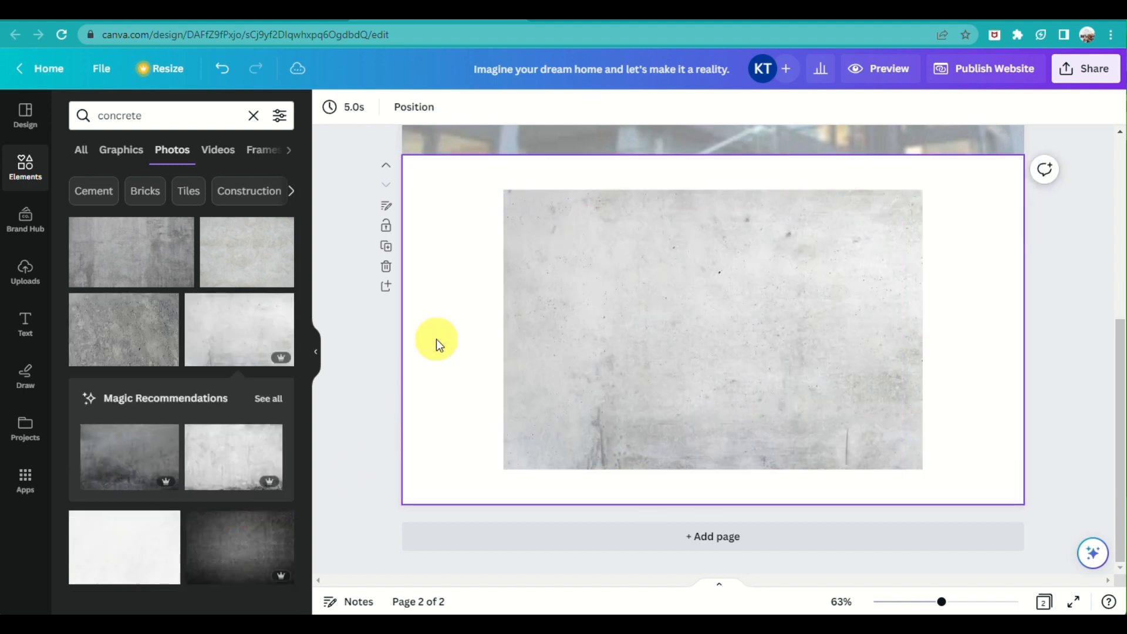
drag(760, 314, 672, 322)
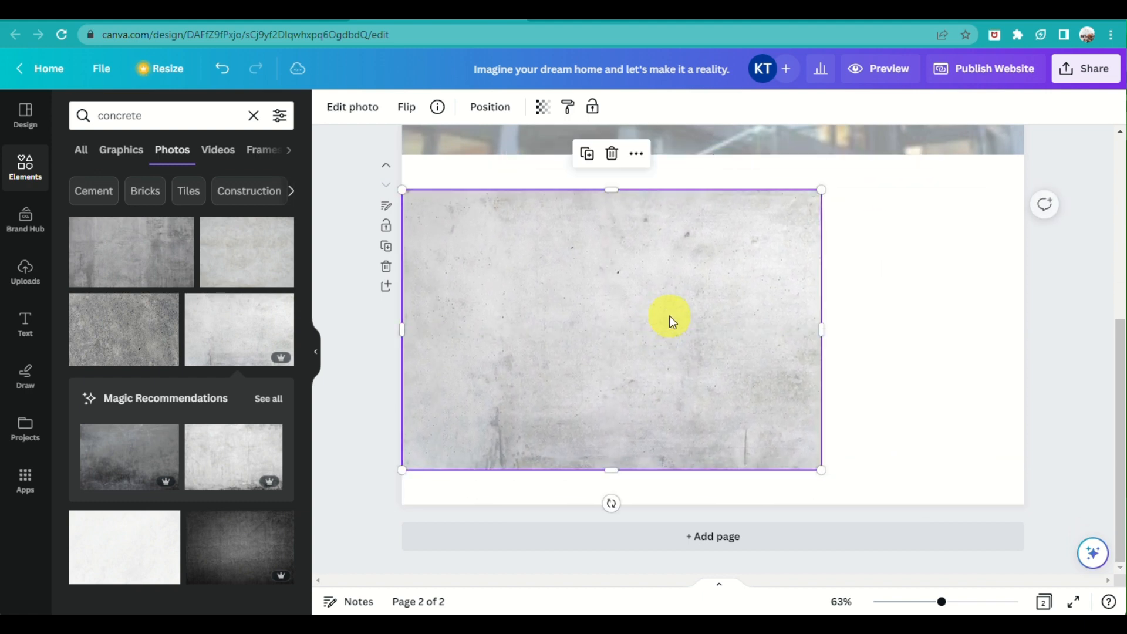
click(542, 110)
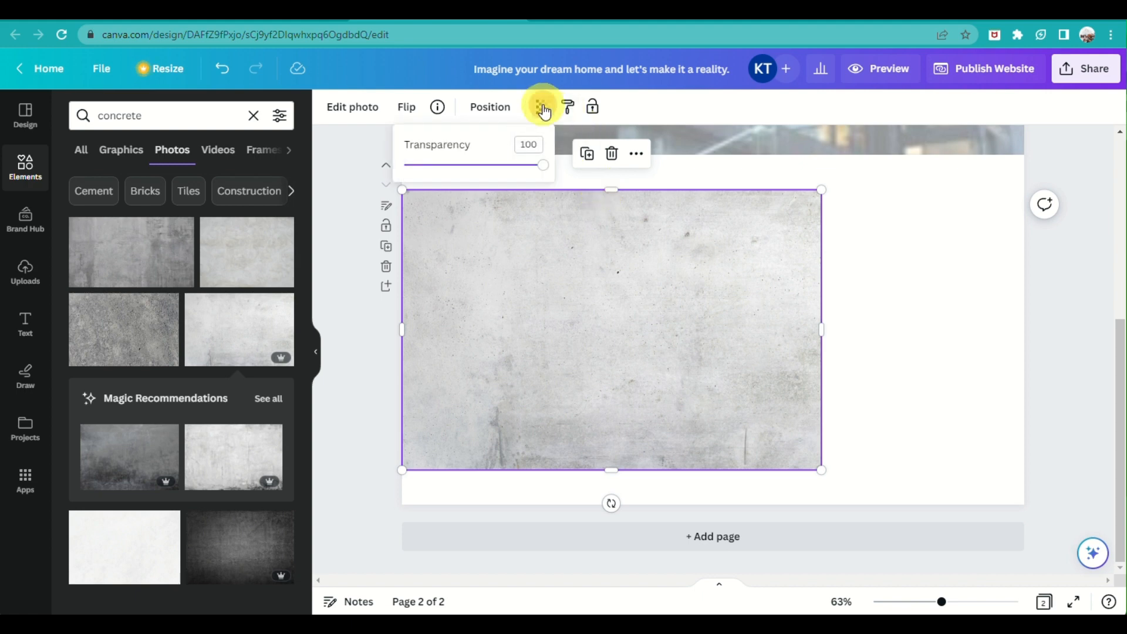
click(1051, 319)
click(867, 242)
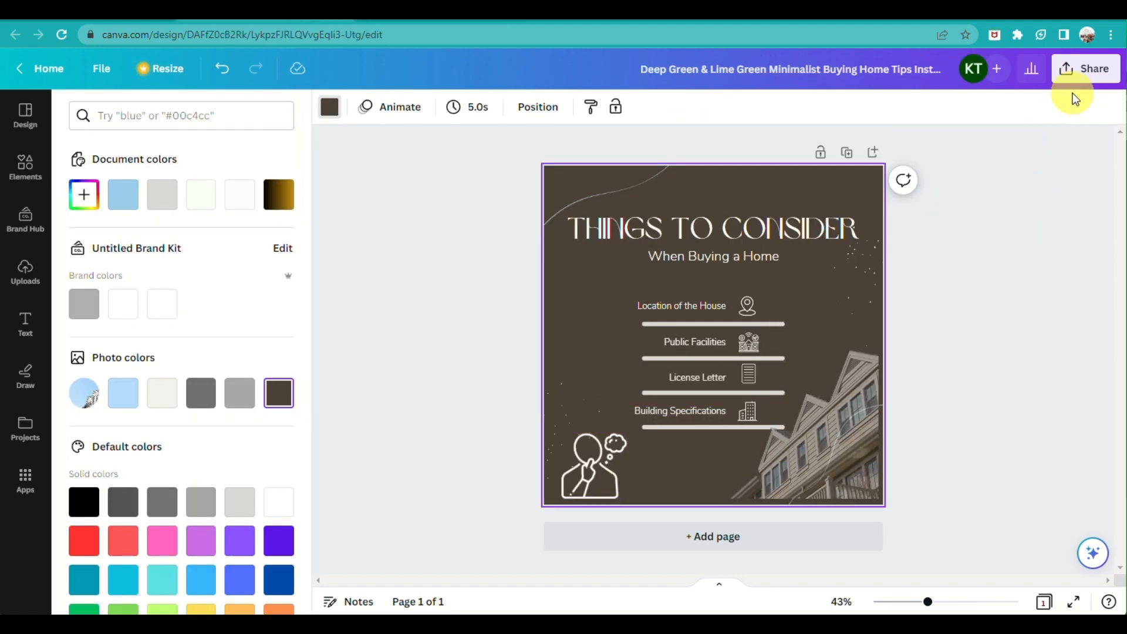
Create a watch-only share link for the home-buying design and copy it
click(1079, 71)
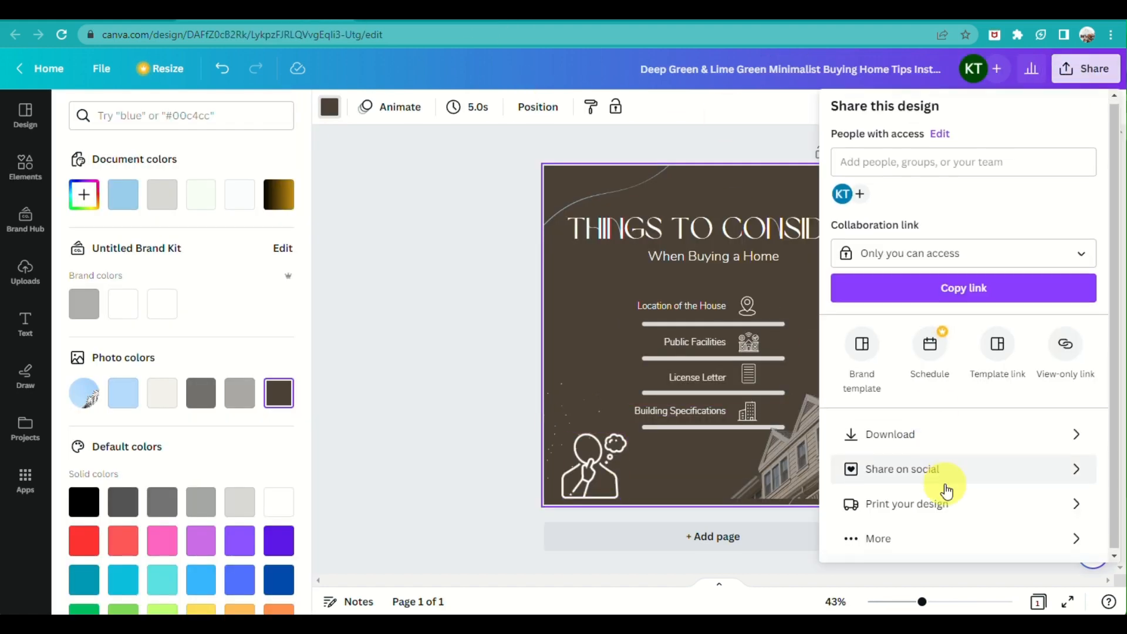
click(876, 544)
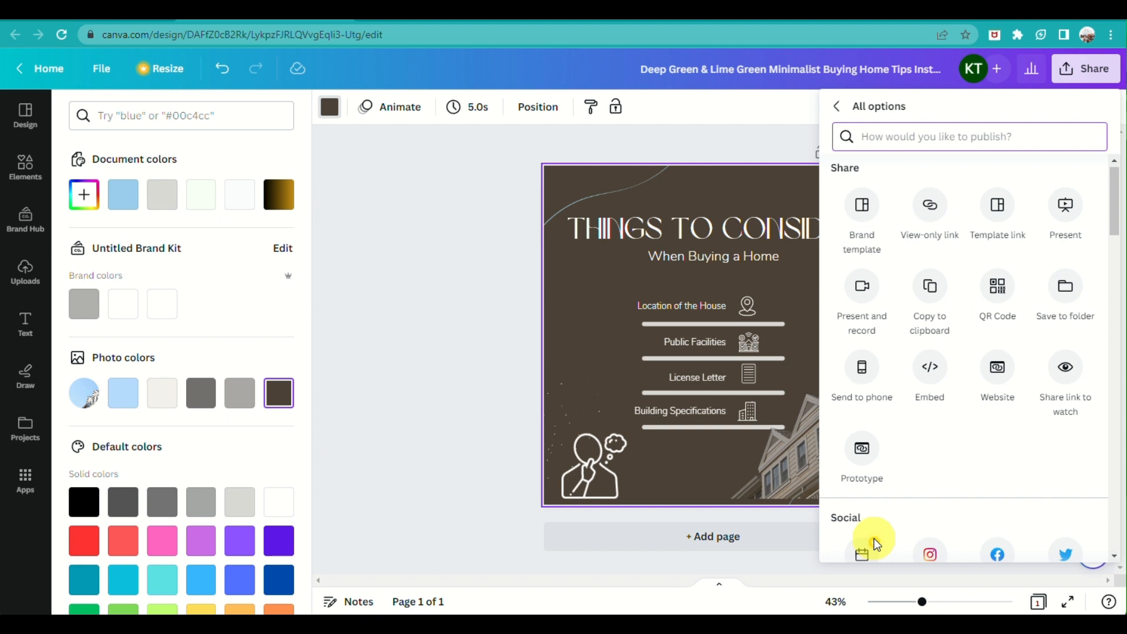
click(931, 371)
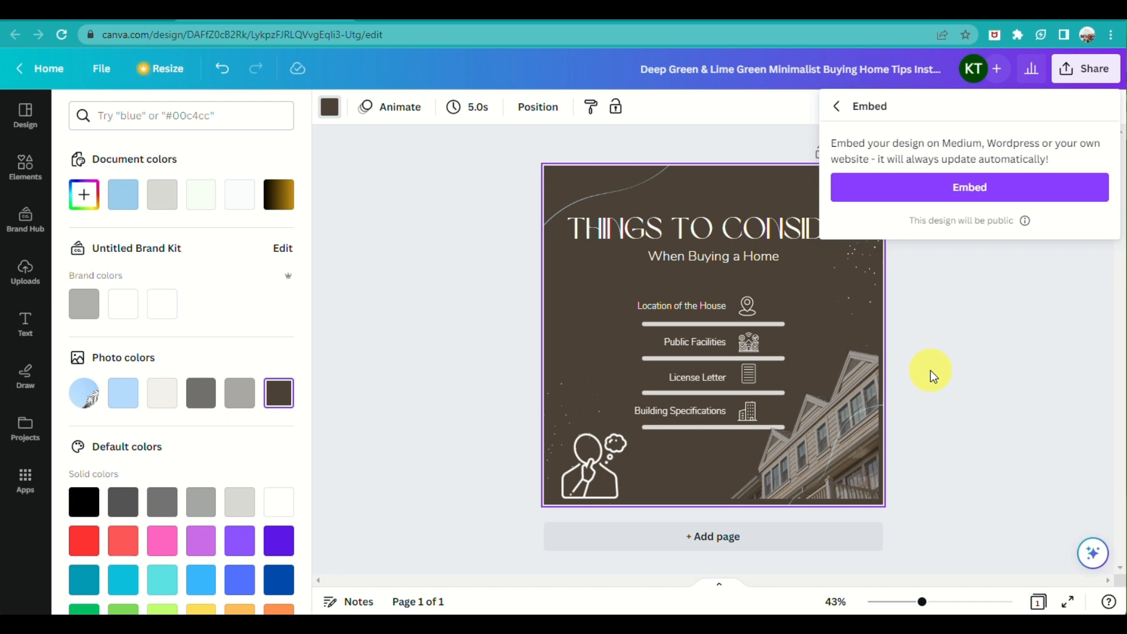
click(837, 107)
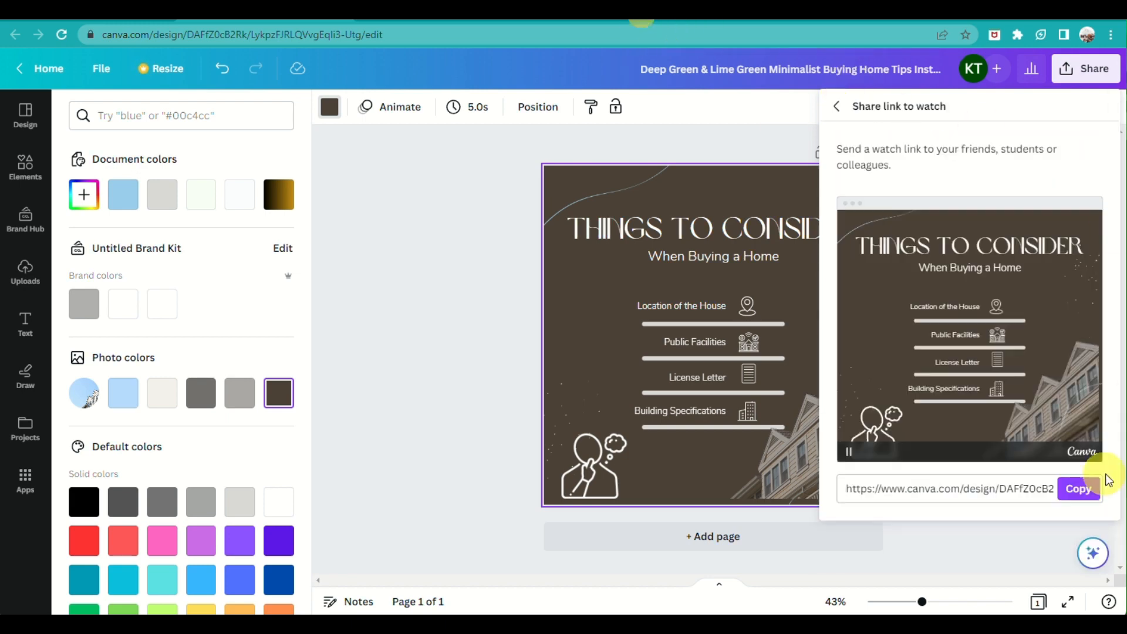
click(832, 106)
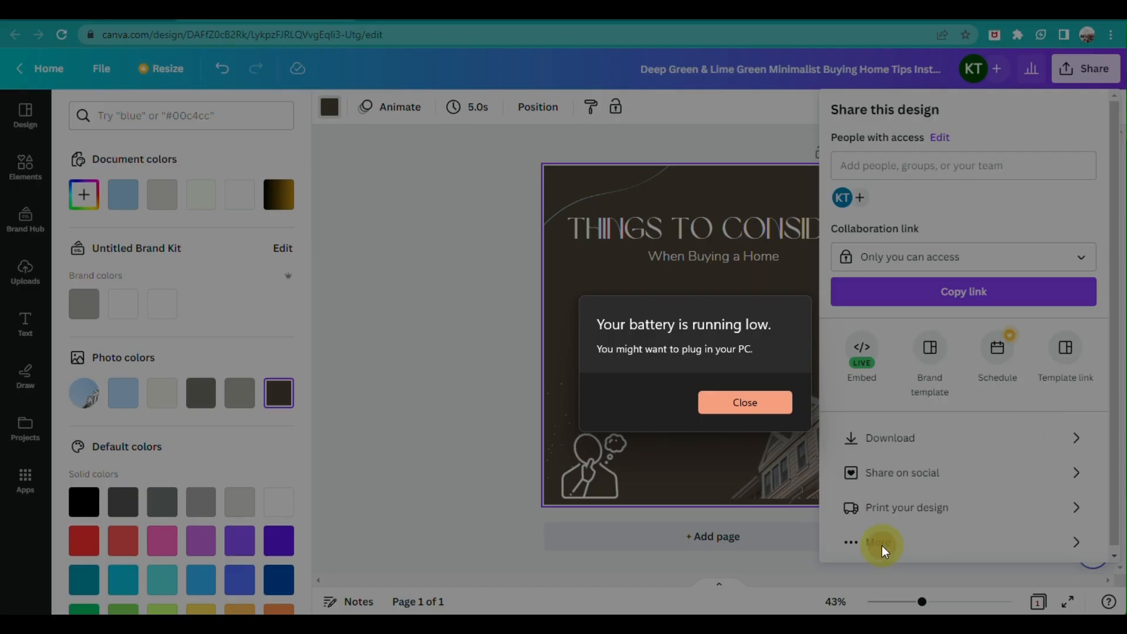
click(707, 395)
click(870, 544)
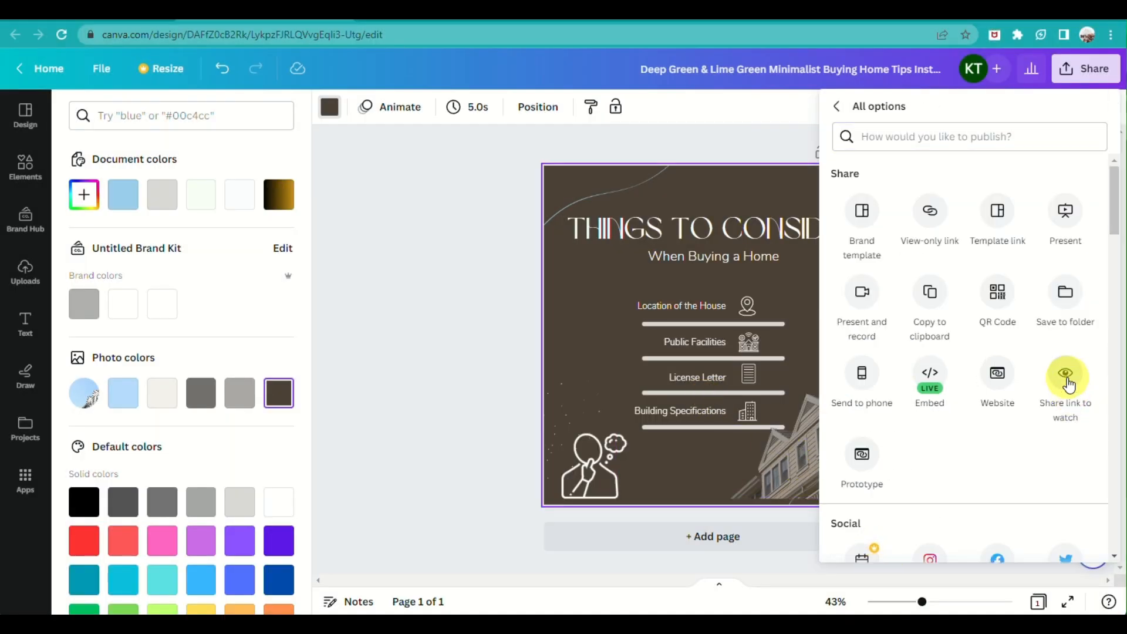
click(1067, 384)
click(1080, 489)
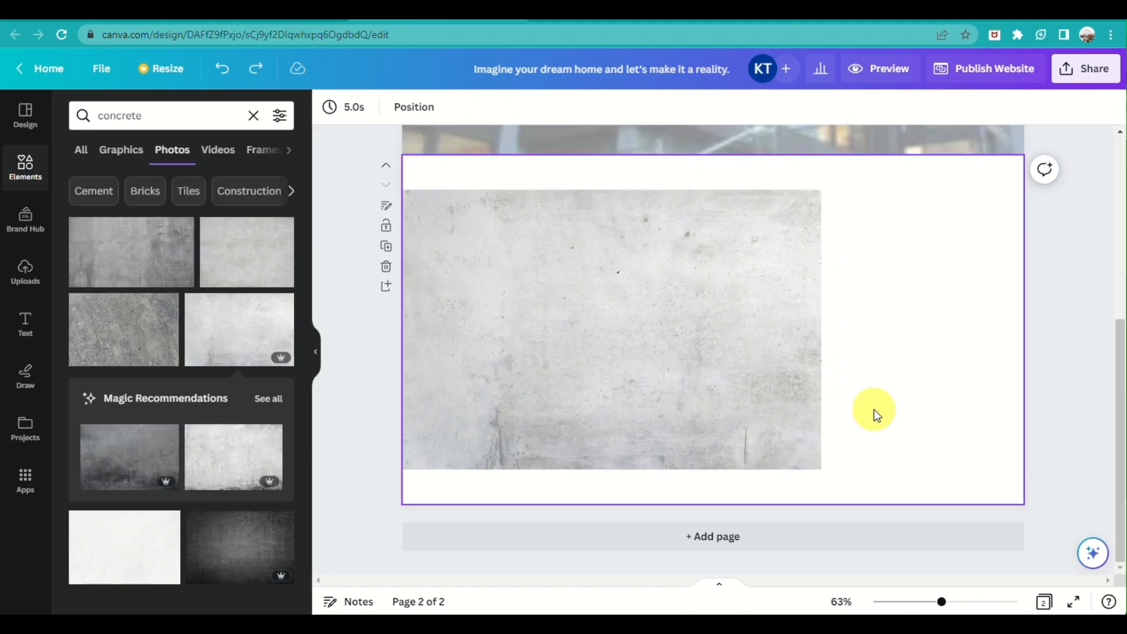
Embed the watch link at page 2's right side, then find 'home logo' graphics in Elements
key(ctrl+v)
drag(710, 335, 868, 334)
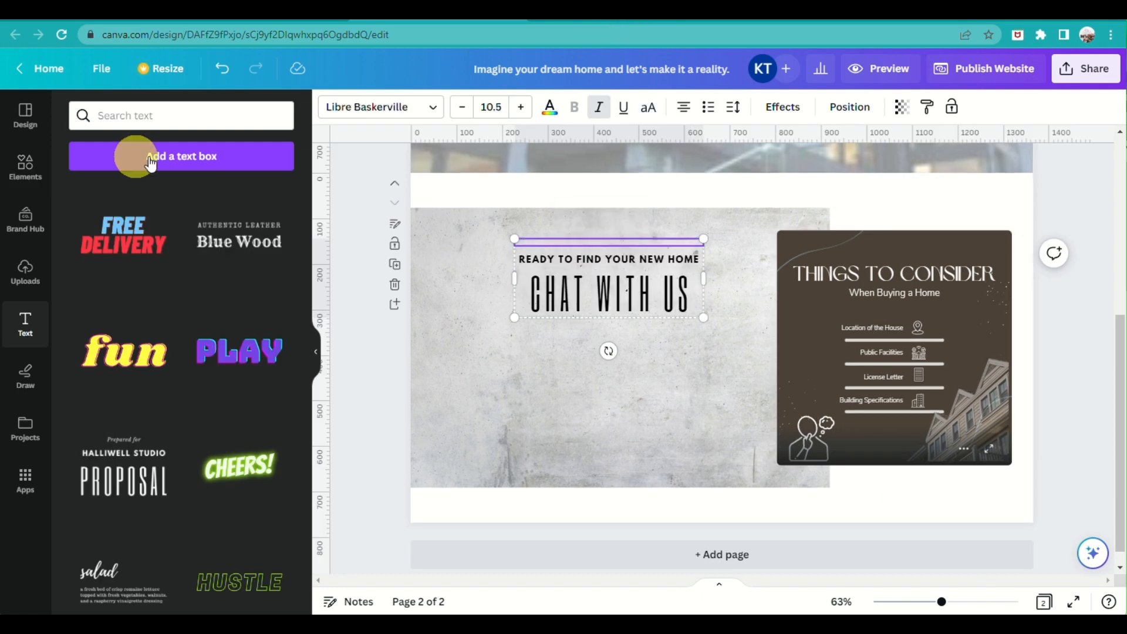
click(125, 115)
text(home log)
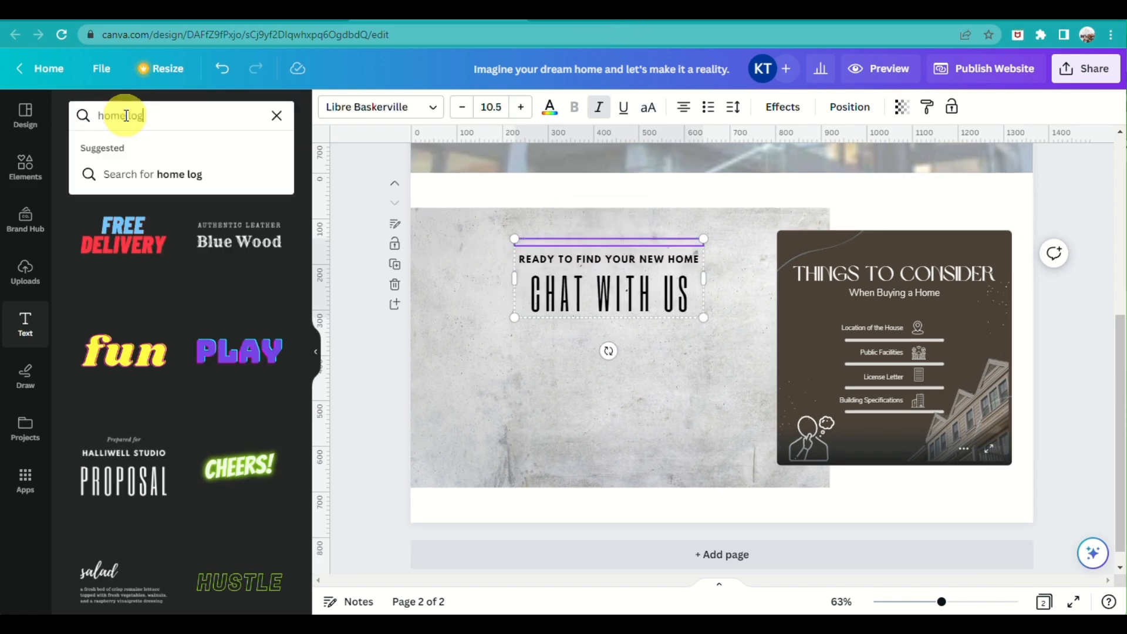
text(o)
key(Return)
click(26, 167)
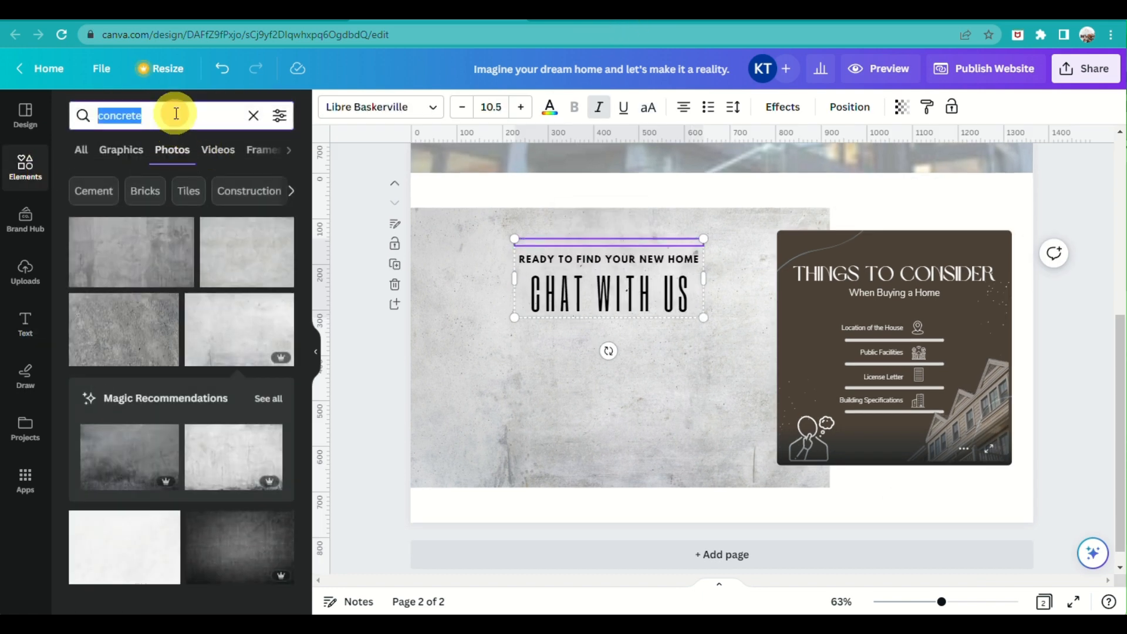
text(home logo)
key(Return)
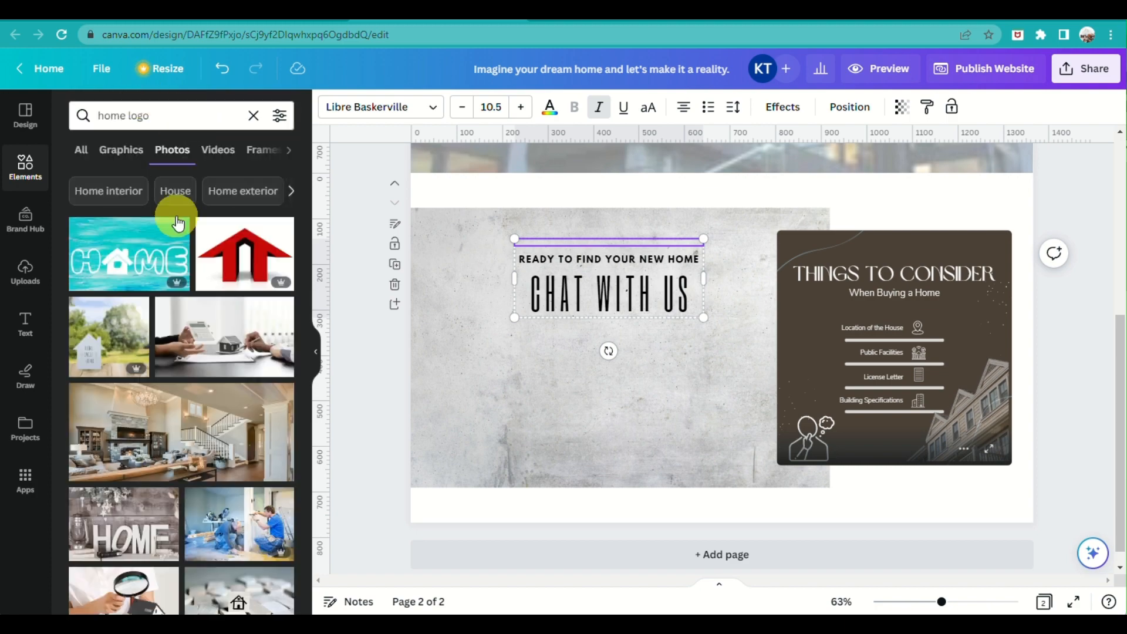
click(121, 150)
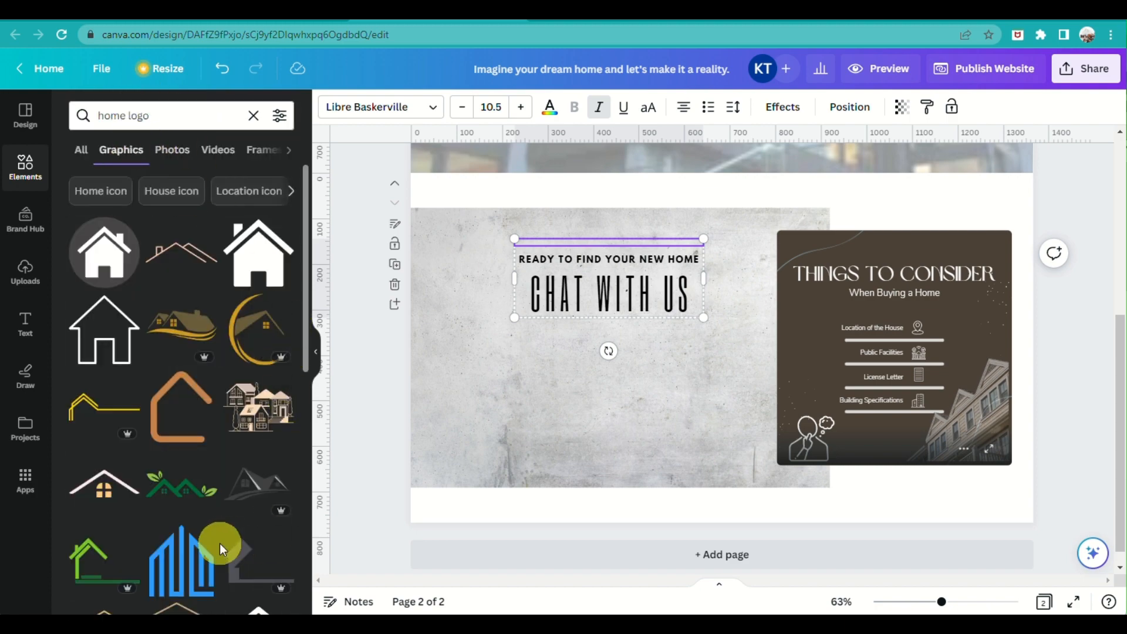
scroll(219, 544, down, 10)
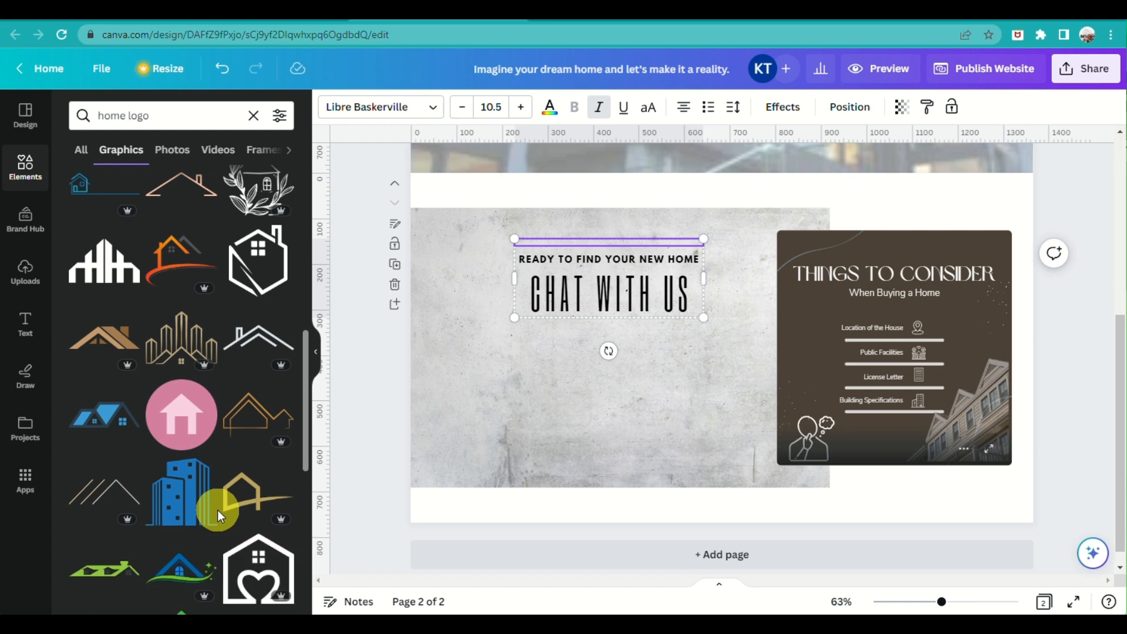
Add the gold outline house graphic, bring it to front, and move it over the heading
click(255, 413)
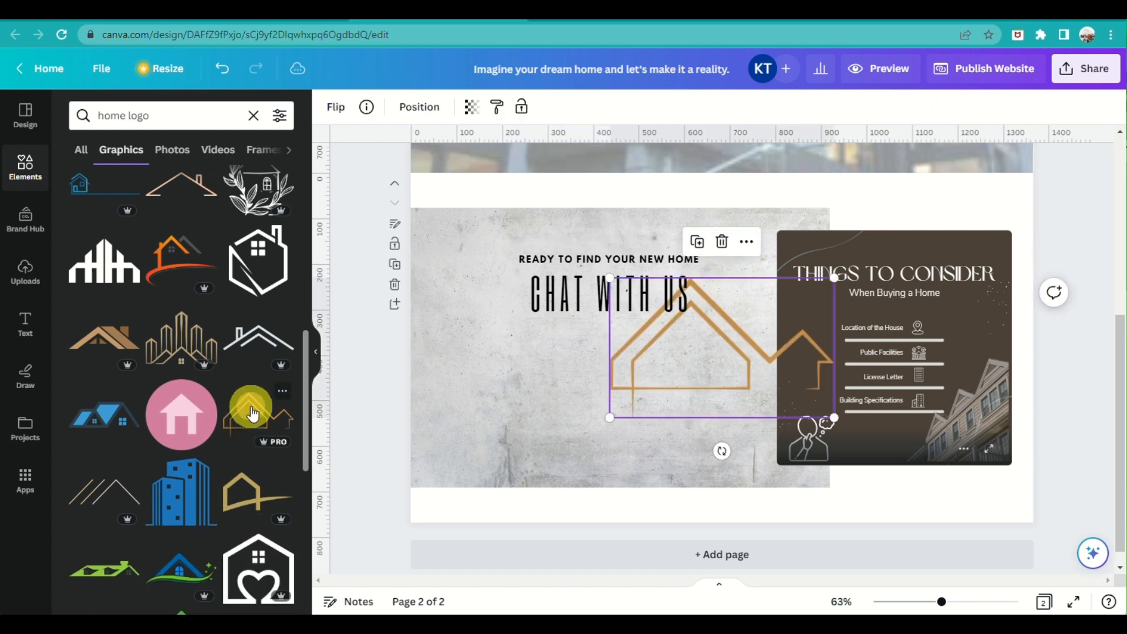
drag(694, 375, 584, 241)
right_click(587, 244)
mouse_move(629, 412)
click(879, 457)
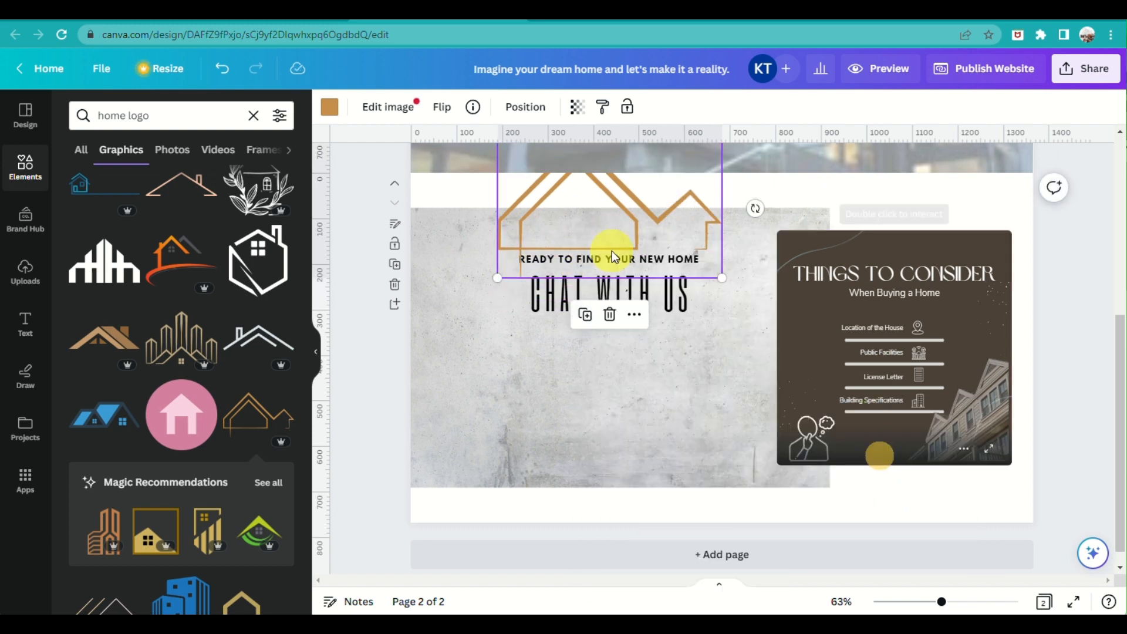
drag(616, 296, 601, 325)
drag(645, 208, 586, 219)
Layer the heading text in front of the house outline and nudge it into place
right_click(589, 226)
click(533, 332)
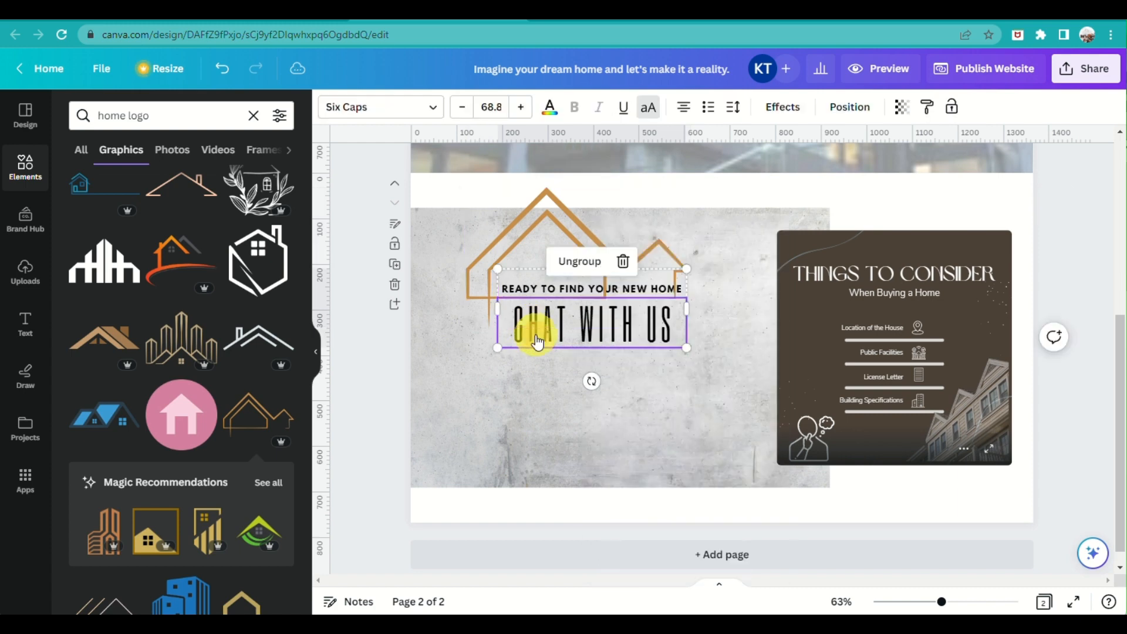
right_click(534, 333)
mouse_move(626, 395)
click(770, 430)
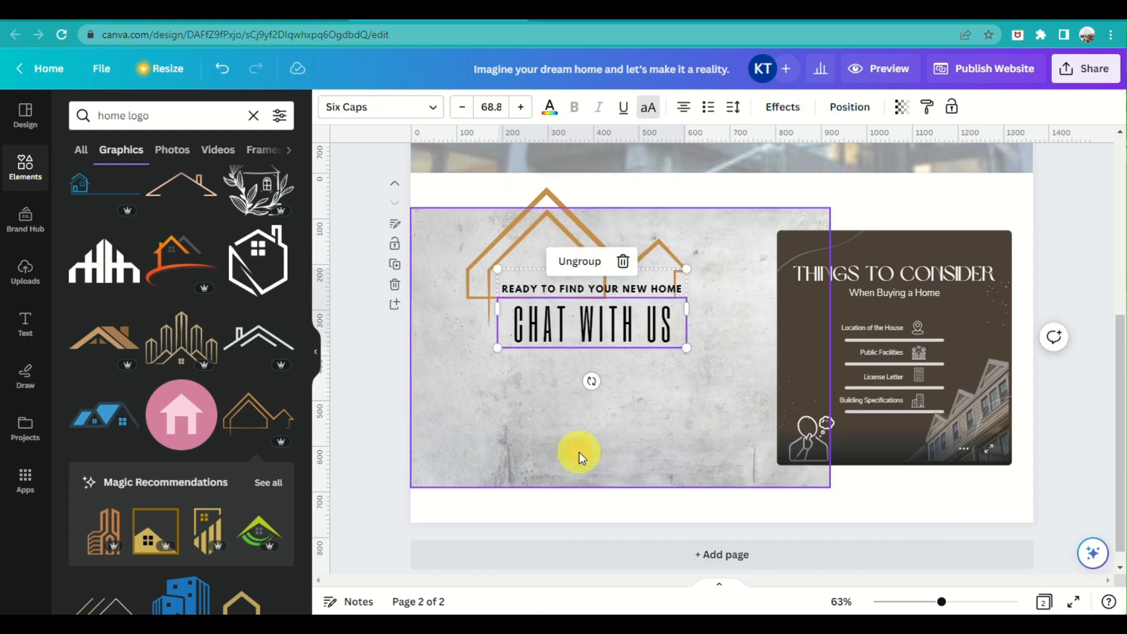
click(579, 453)
click(595, 287)
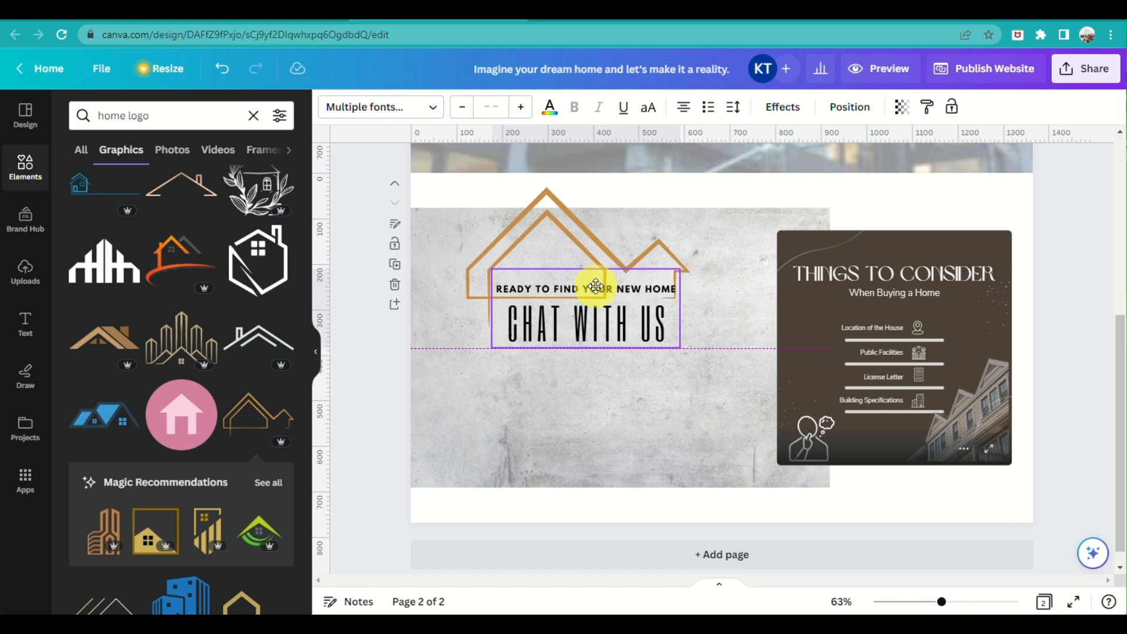
mouse_move(595, 287)
mouse_down()
mouse_move(568, 286)
mouse_move(592, 286)
mouse_up()
click(659, 386)
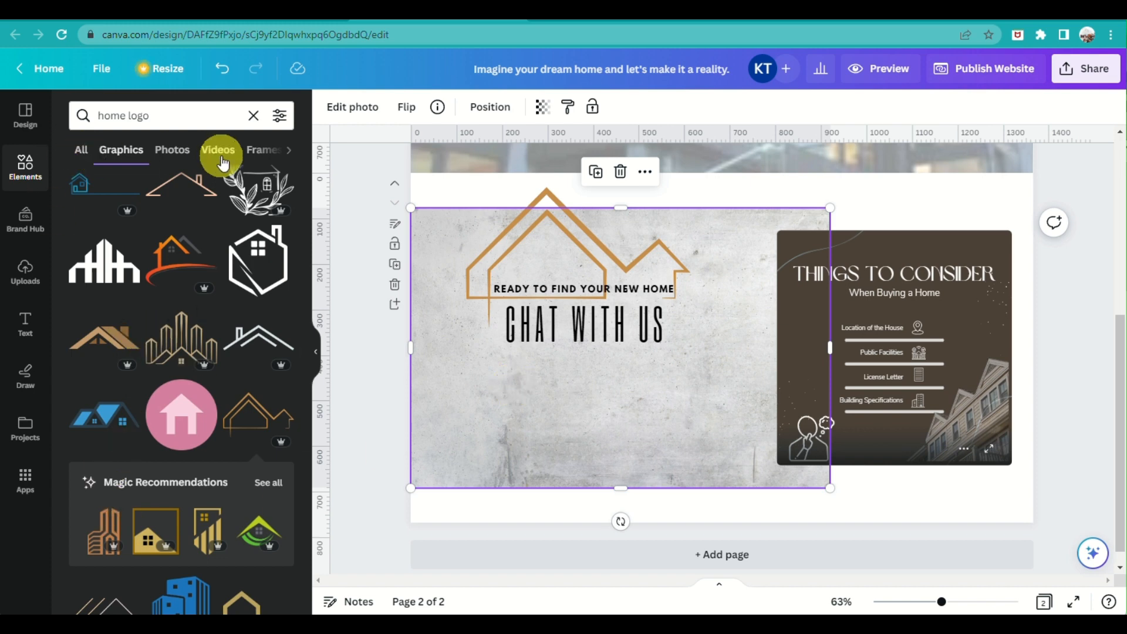
click(623, 289)
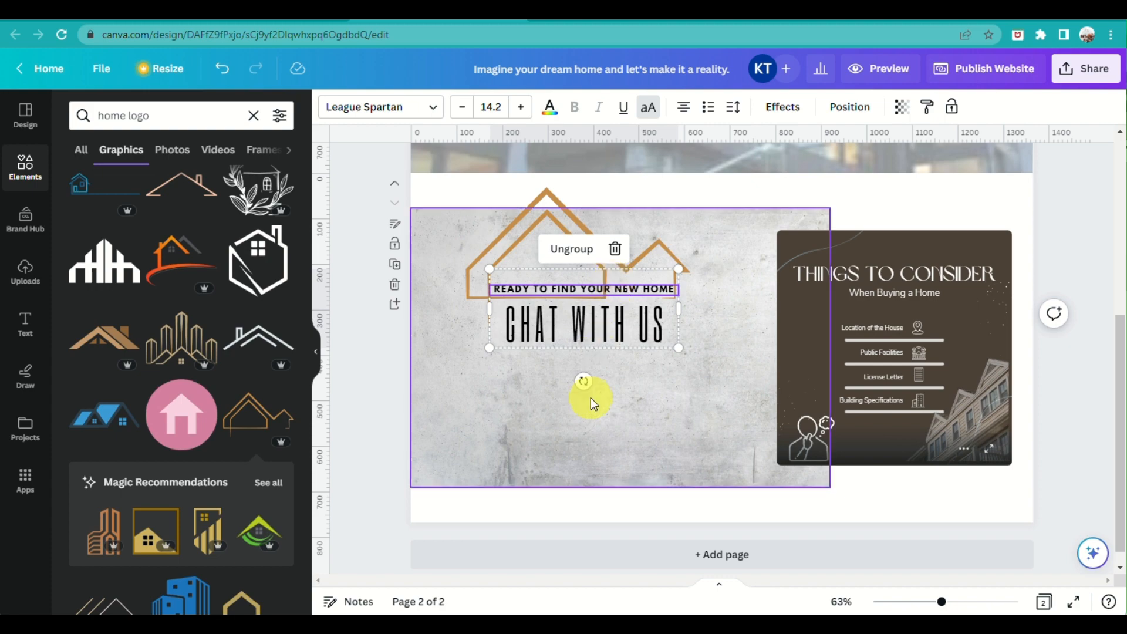
drag(575, 309, 582, 315)
key(ctrl+z)
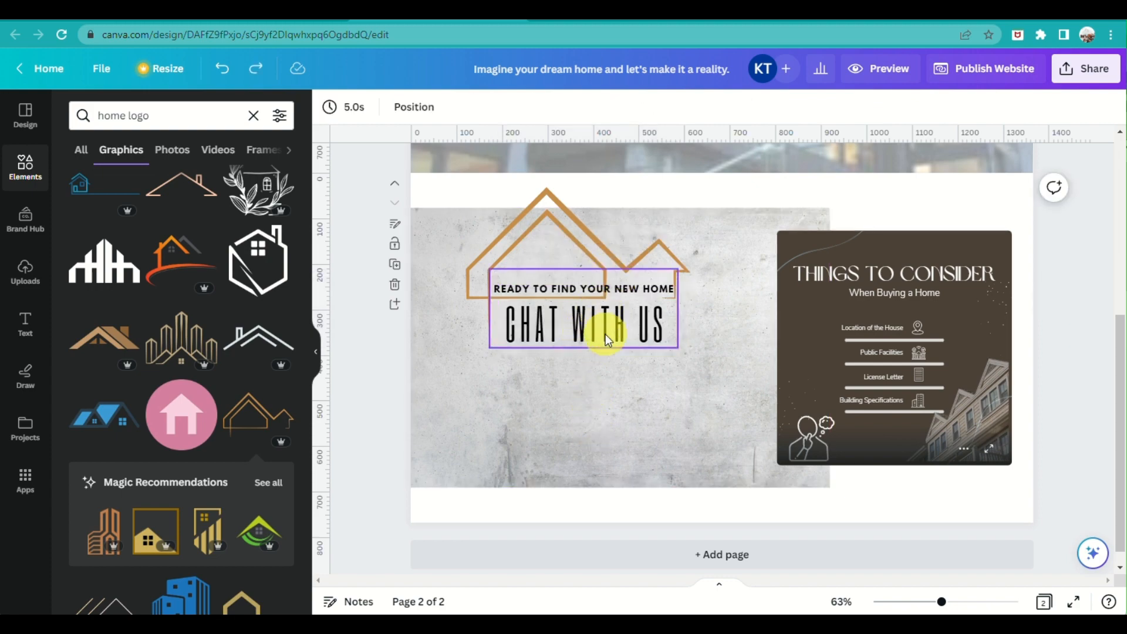
scroll(606, 420, up, 1)
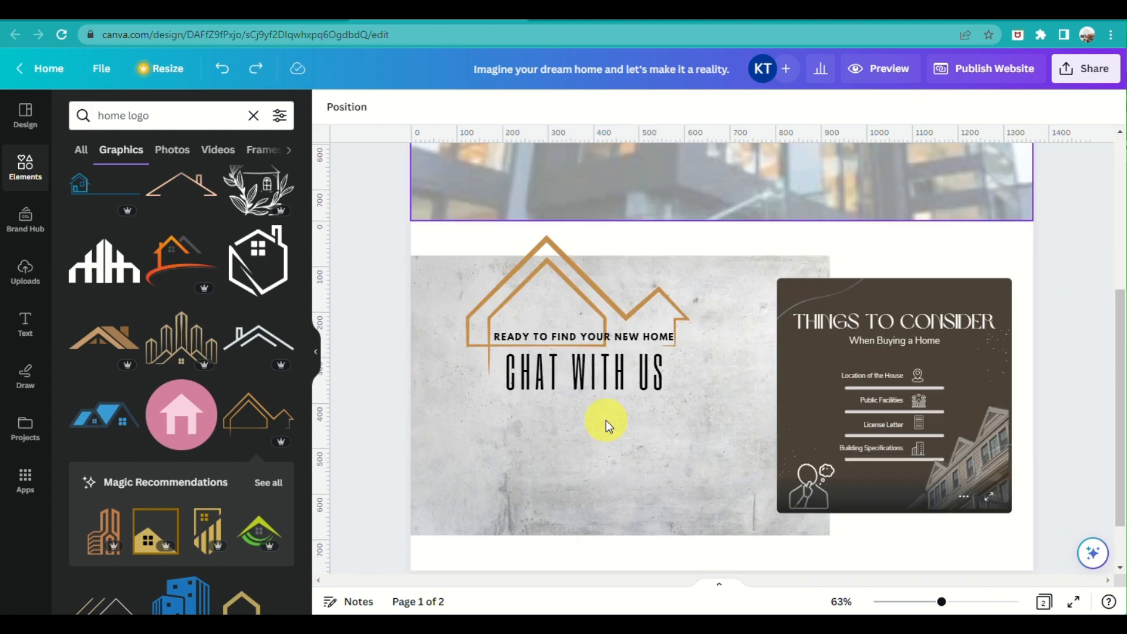
Add a gold button and stretch it into a bar, then delete this first attempt
scroll(606, 420, down, 1)
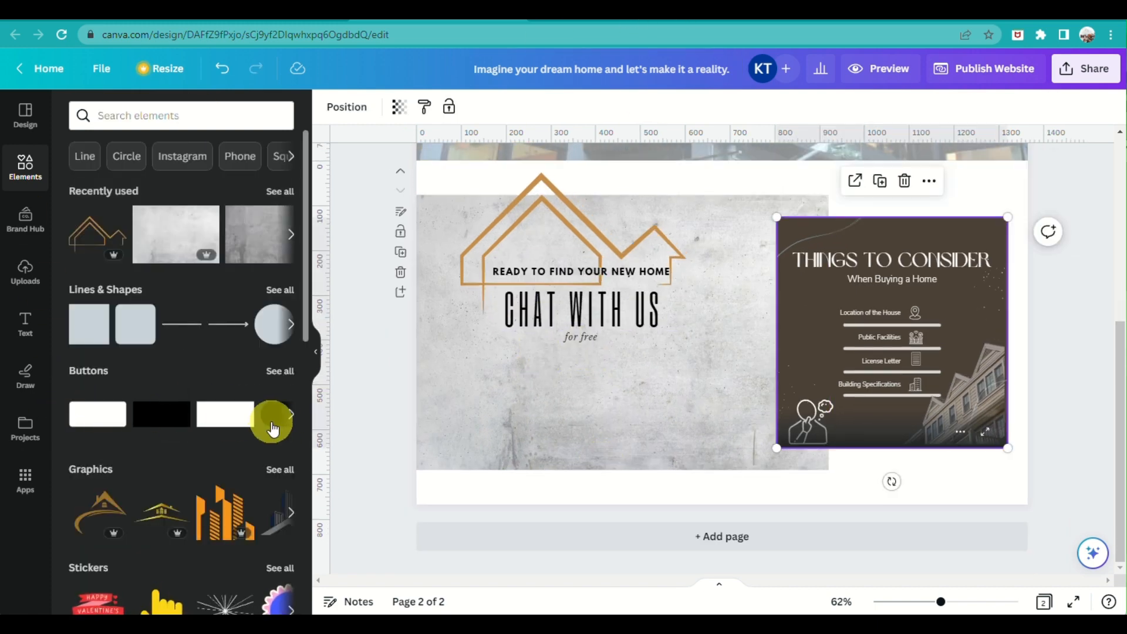
click(278, 419)
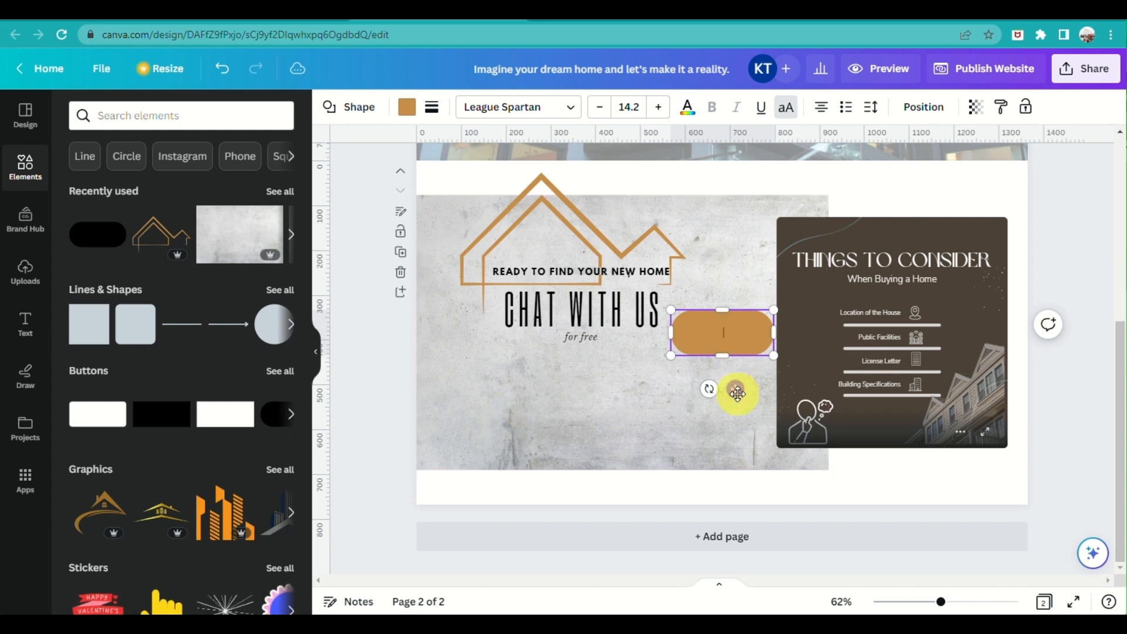
drag(748, 342, 678, 389)
drag(583, 413, 583, 388)
drag(680, 389, 684, 384)
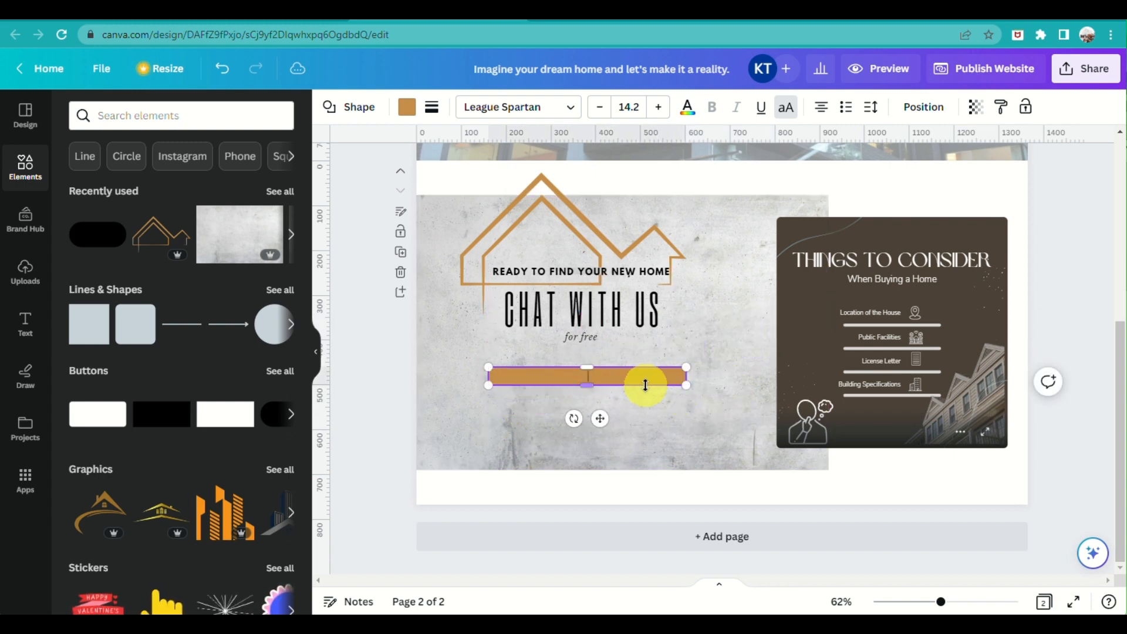
right_click(637, 378)
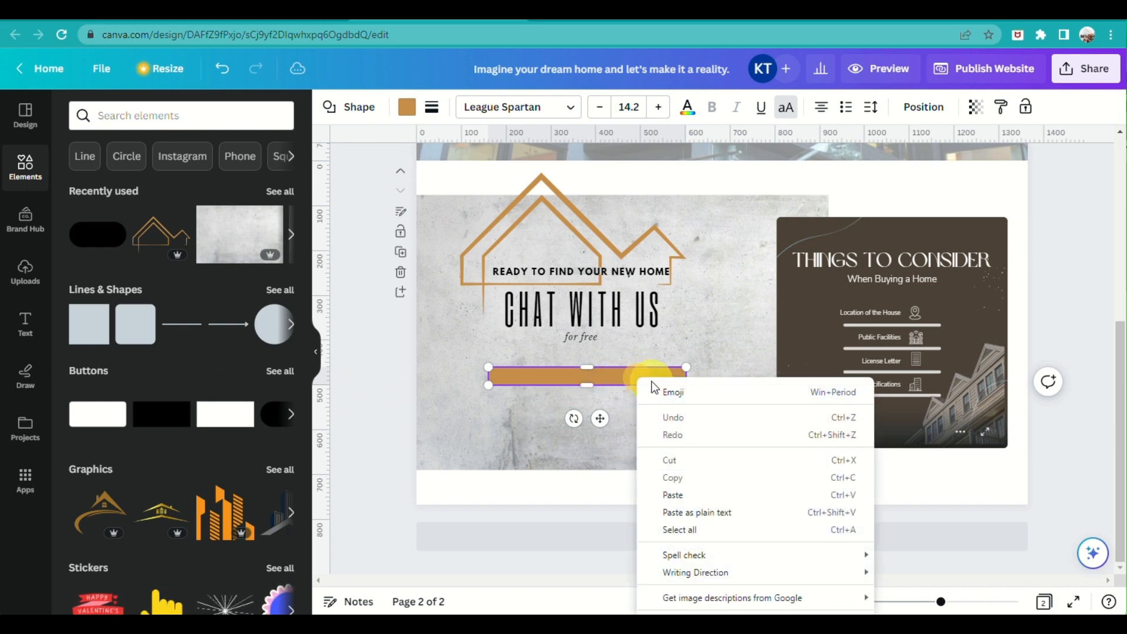
click(548, 377)
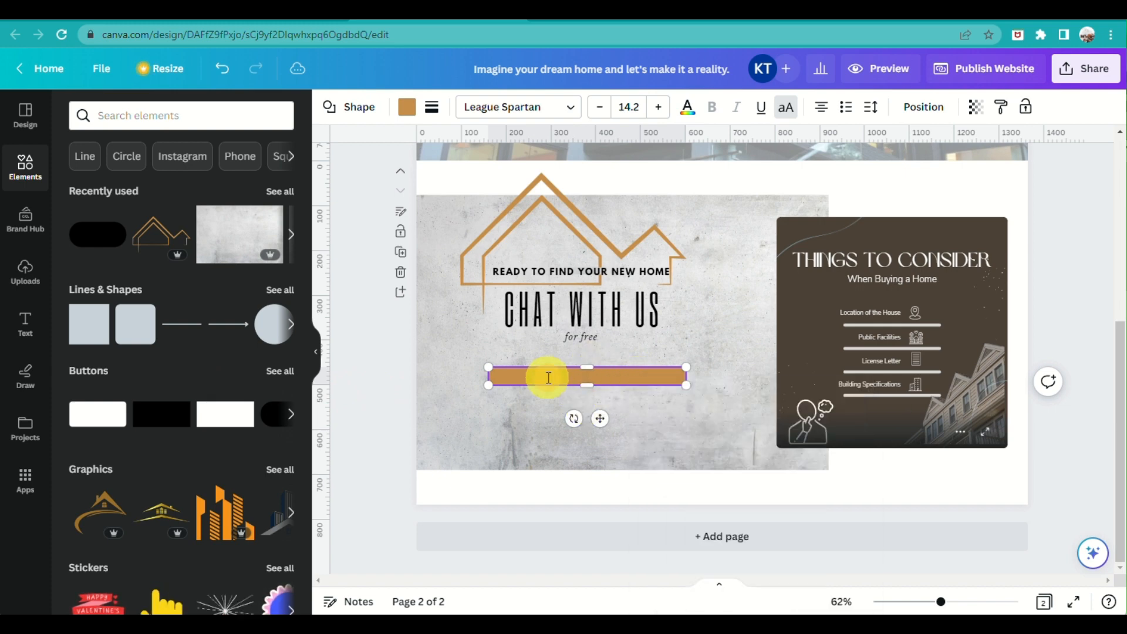
click(509, 447)
click(554, 368)
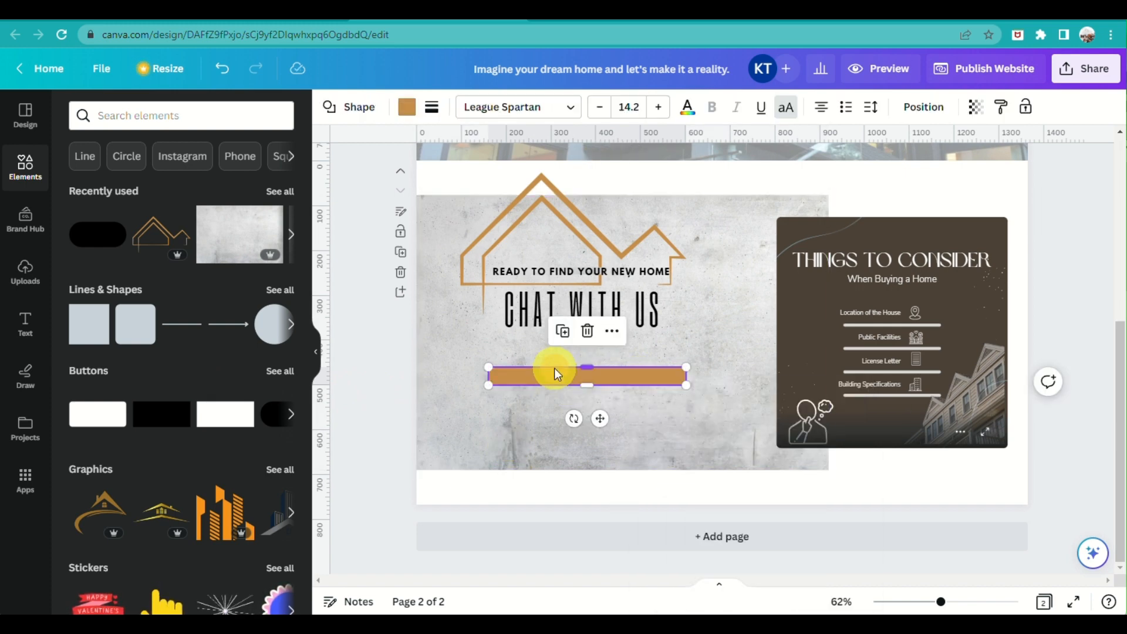
key(Delete)
Shape a new button into a thin gold bar from the photo's left edge to the embed
click(159, 413)
drag(670, 332, 345, 347)
drag(686, 341, 666, 420)
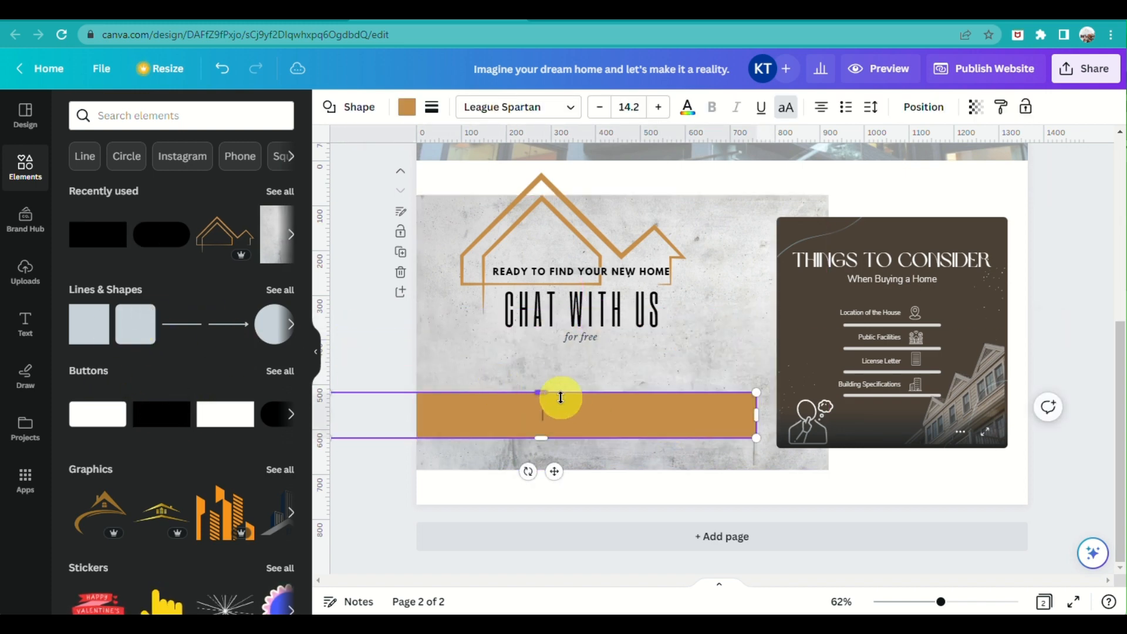
click(517, 416)
drag(585, 411, 533, 428)
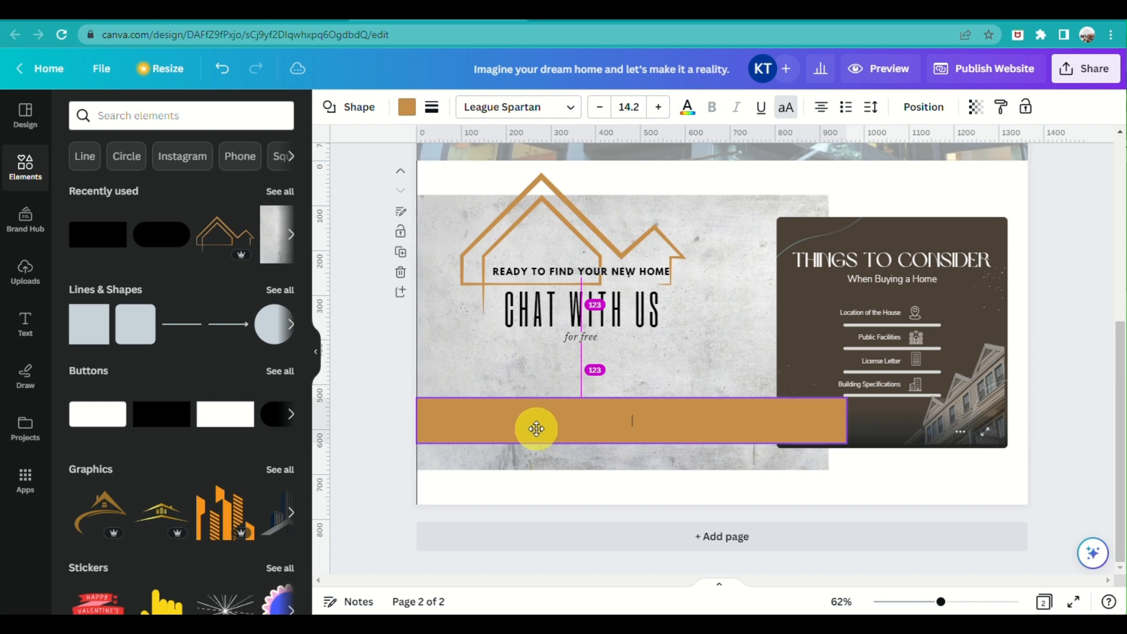
drag(624, 452, 629, 417)
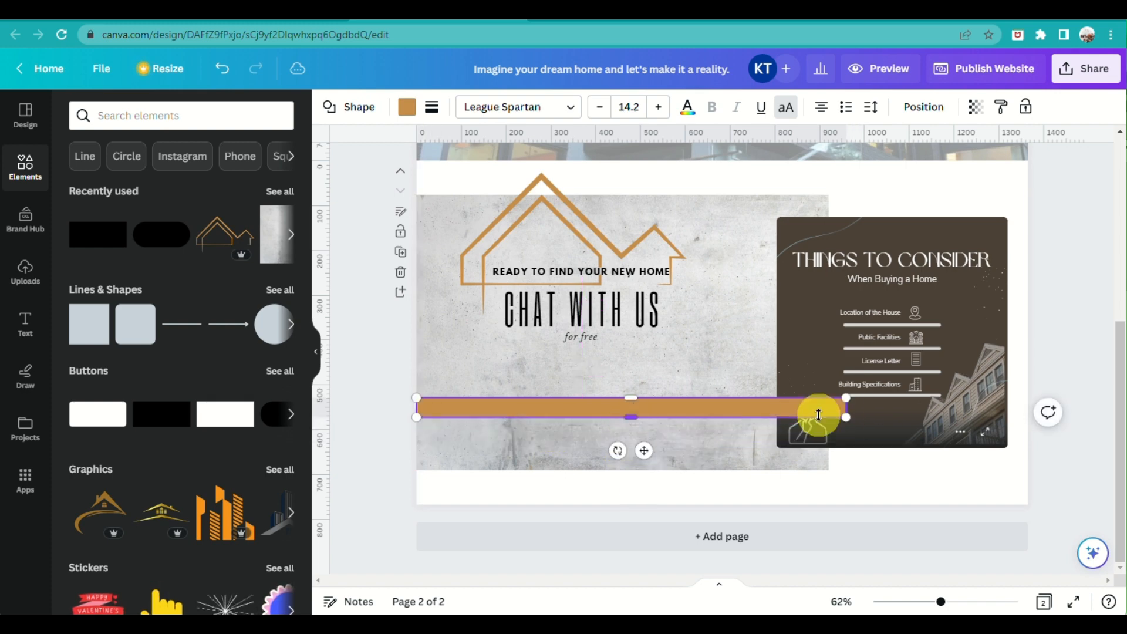
drag(842, 417, 776, 418)
click(659, 352)
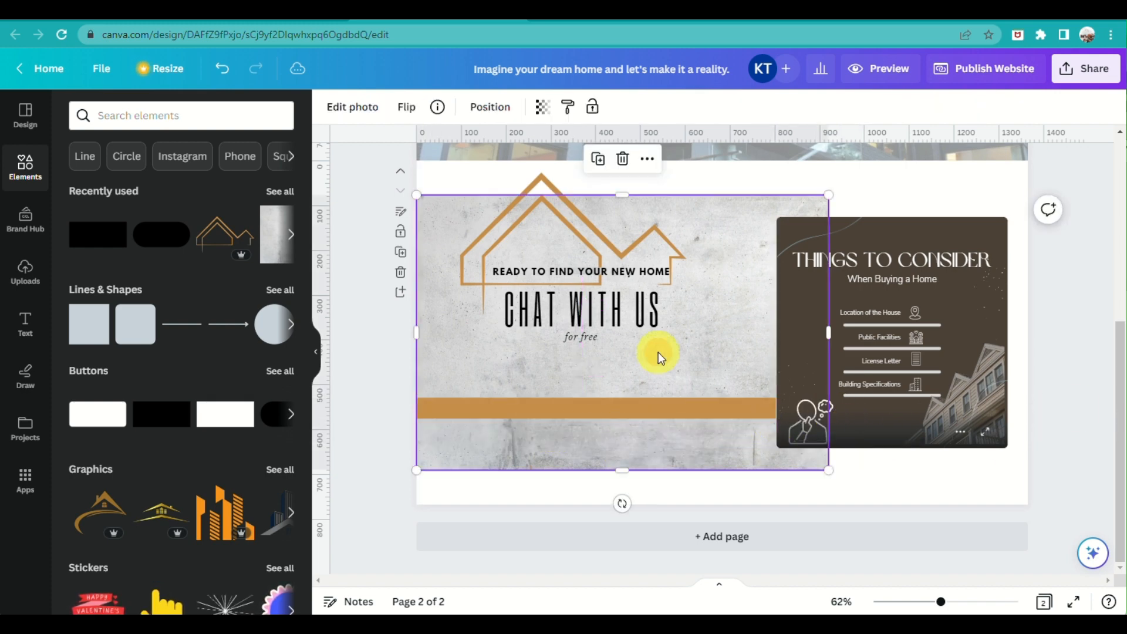
Recolour the long bar under CHAT WITH US to a deeper tan, #BB7E35
click(589, 402)
click(406, 108)
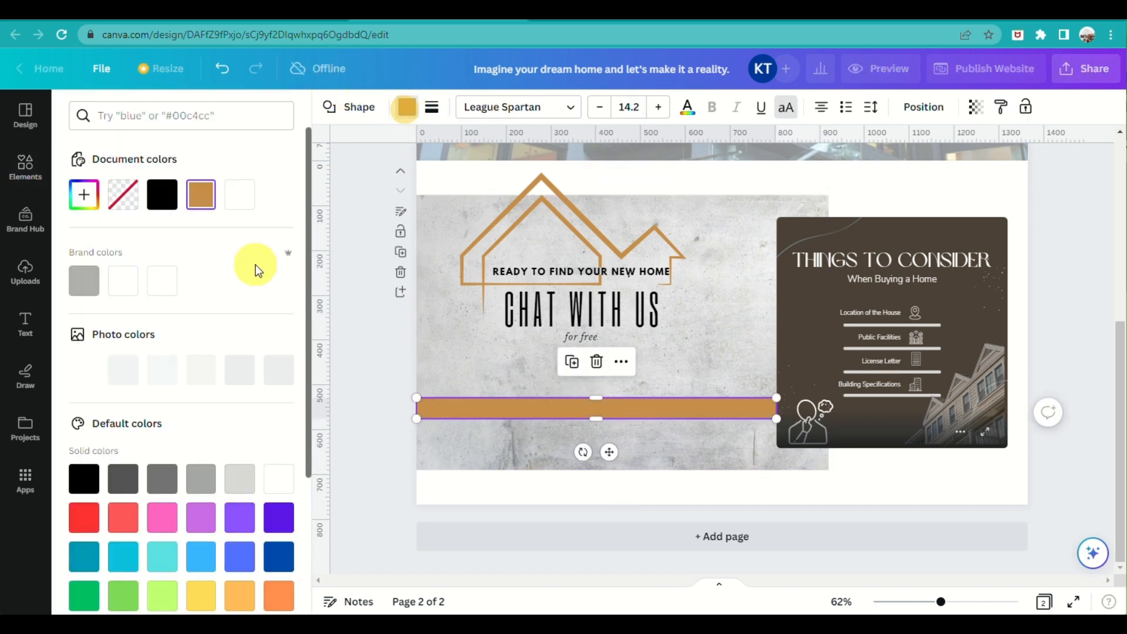
click(199, 196)
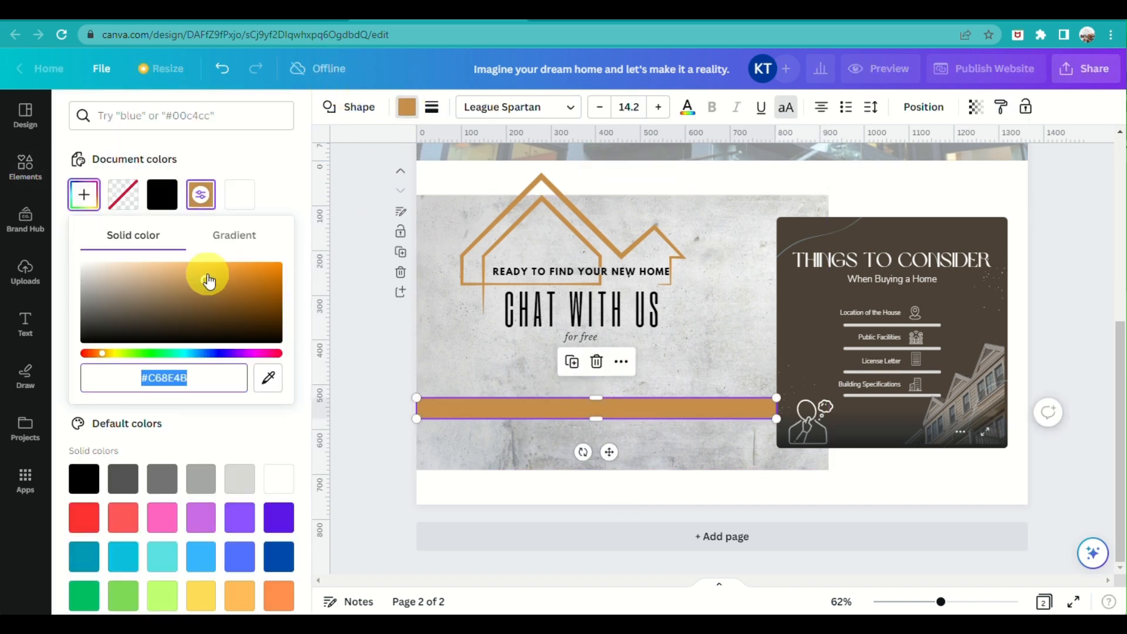
mouse_move(208, 282)
mouse_down()
mouse_move(222, 302)
mouse_move(225, 283)
mouse_up()
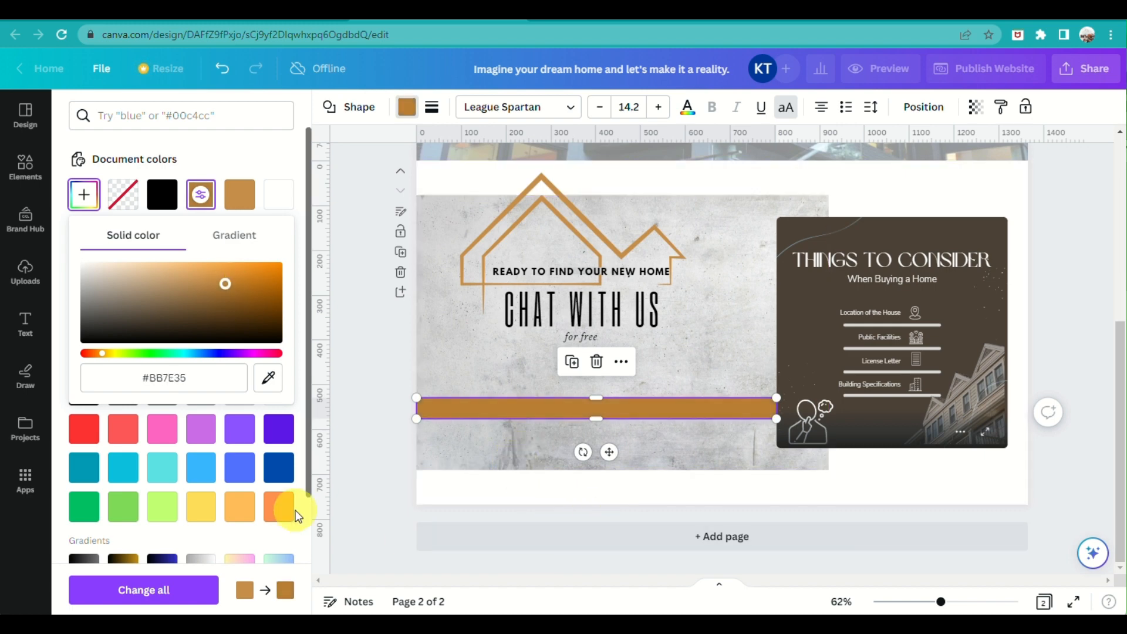
click(380, 490)
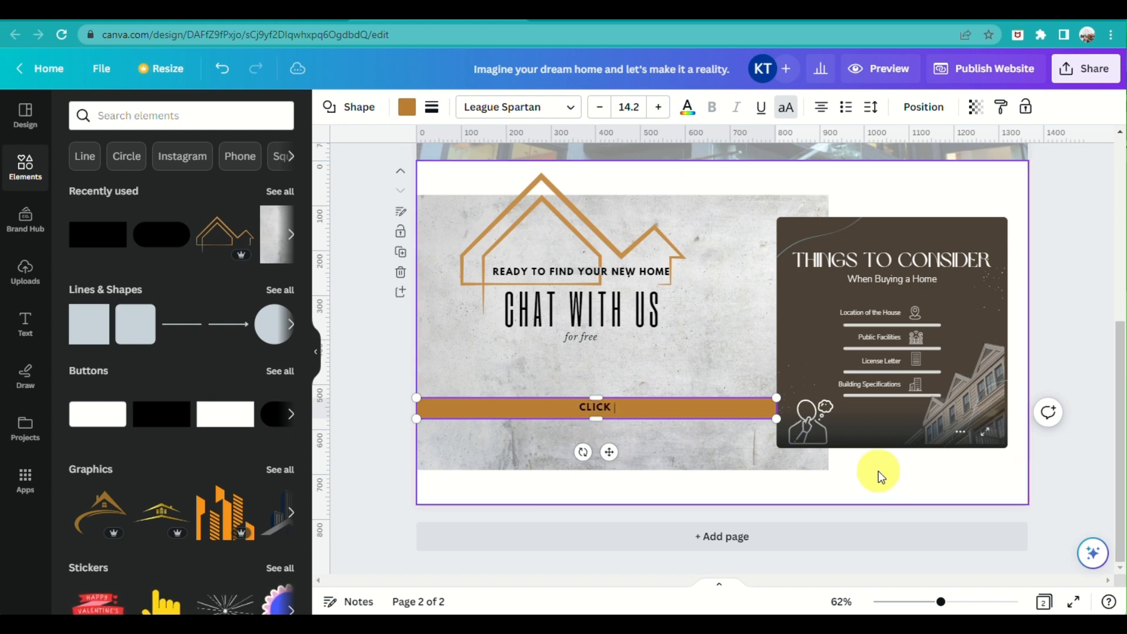
Finish the bar's label as 'CLICK HERE' and reselect the MESSAGE US NOW! button
text(HERE)
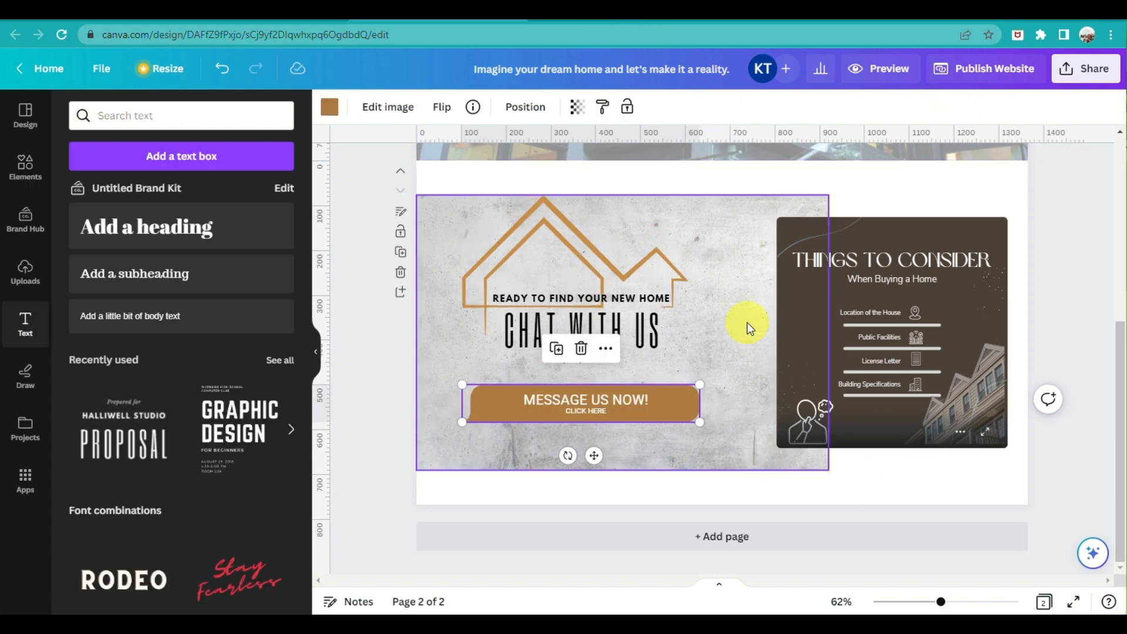
click(747, 322)
click(1006, 186)
click(680, 401)
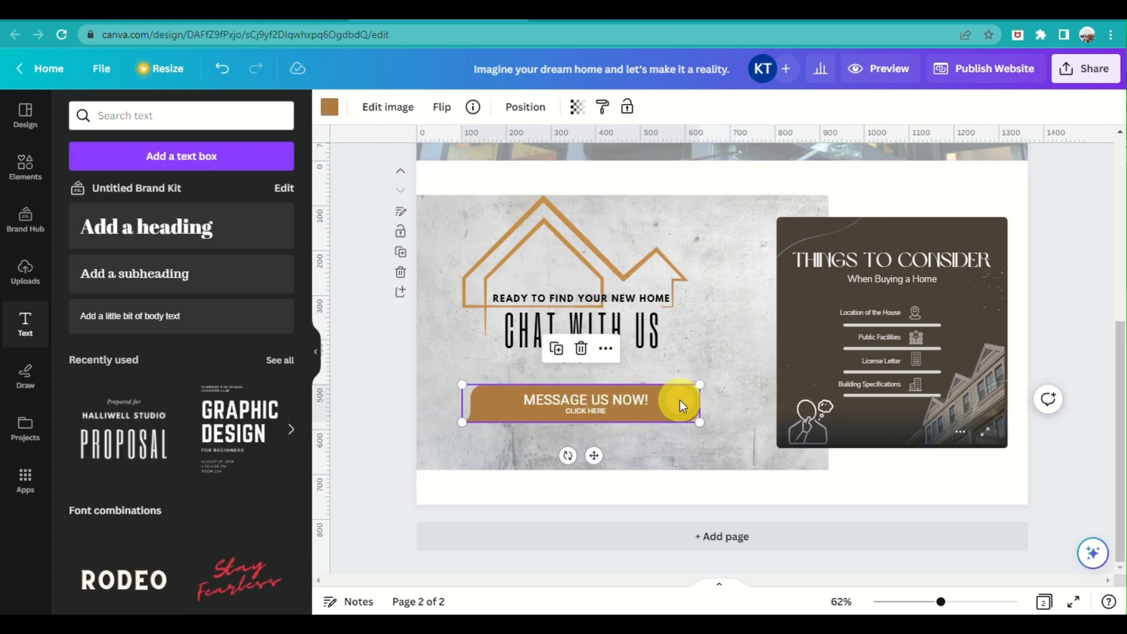
Attach the pasted Instagram page URL as a link on the button
click(605, 348)
mouse_move(608, 348)
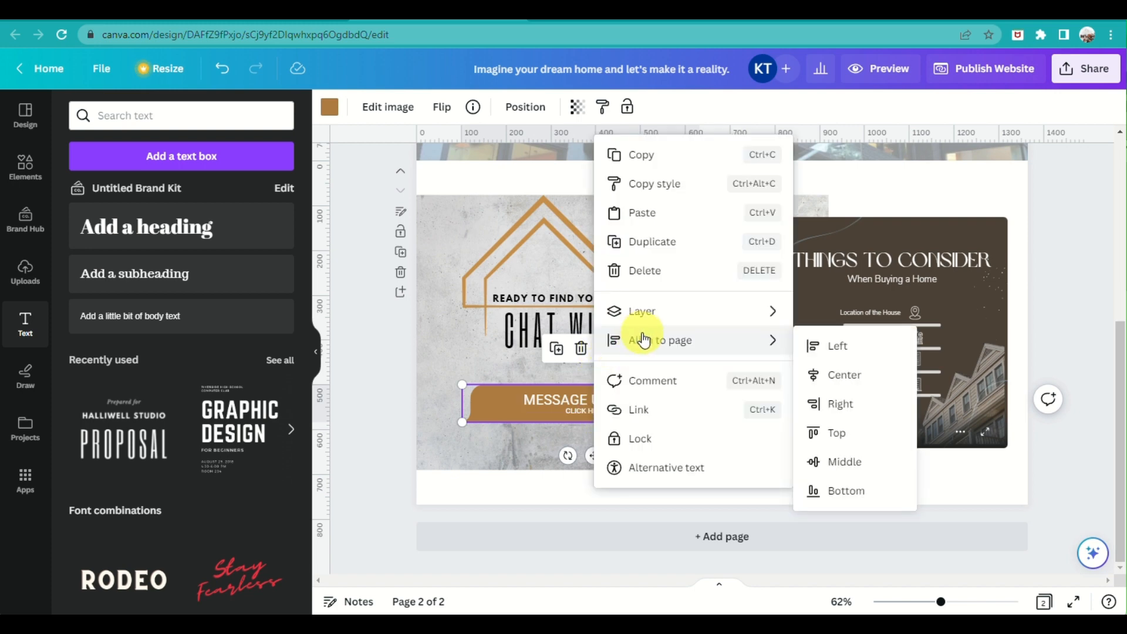
click(657, 414)
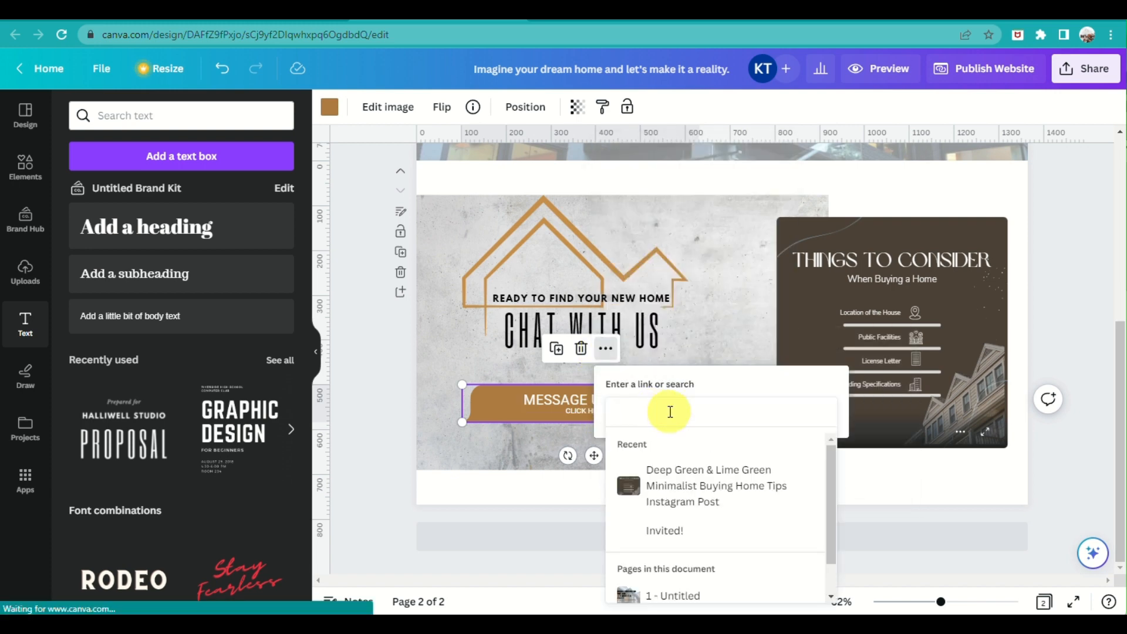
key(ctrl+v)
key(Return)
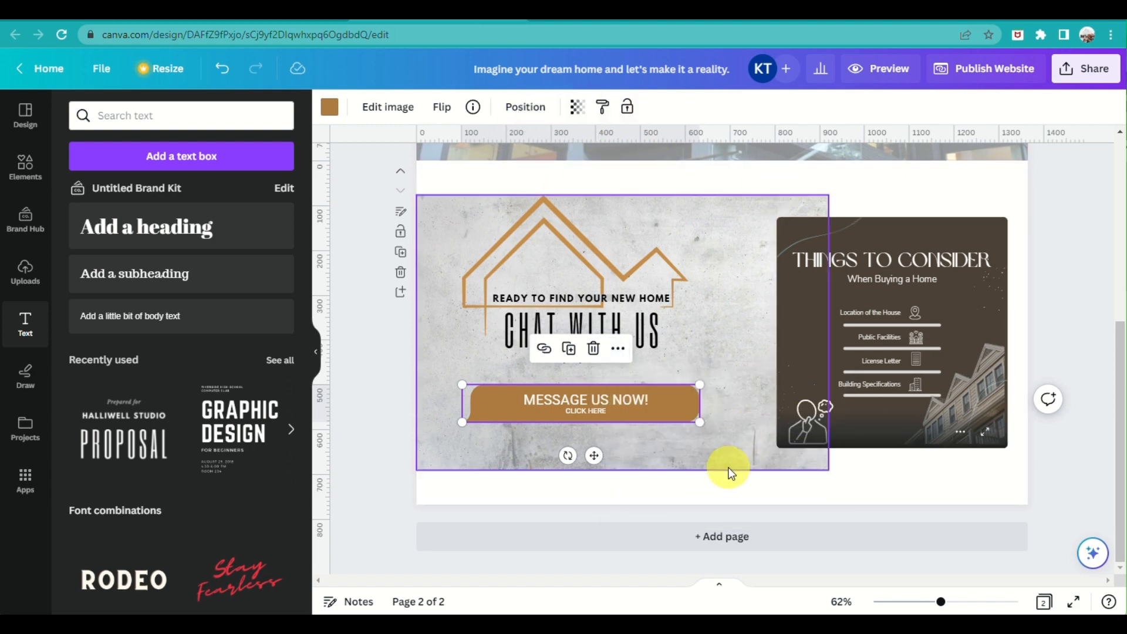
scroll(733, 471, up, 3)
scroll(734, 471, down, 3)
Search the Elements library for 'email' graphics
click(105, 116)
text(email)
key(Return)
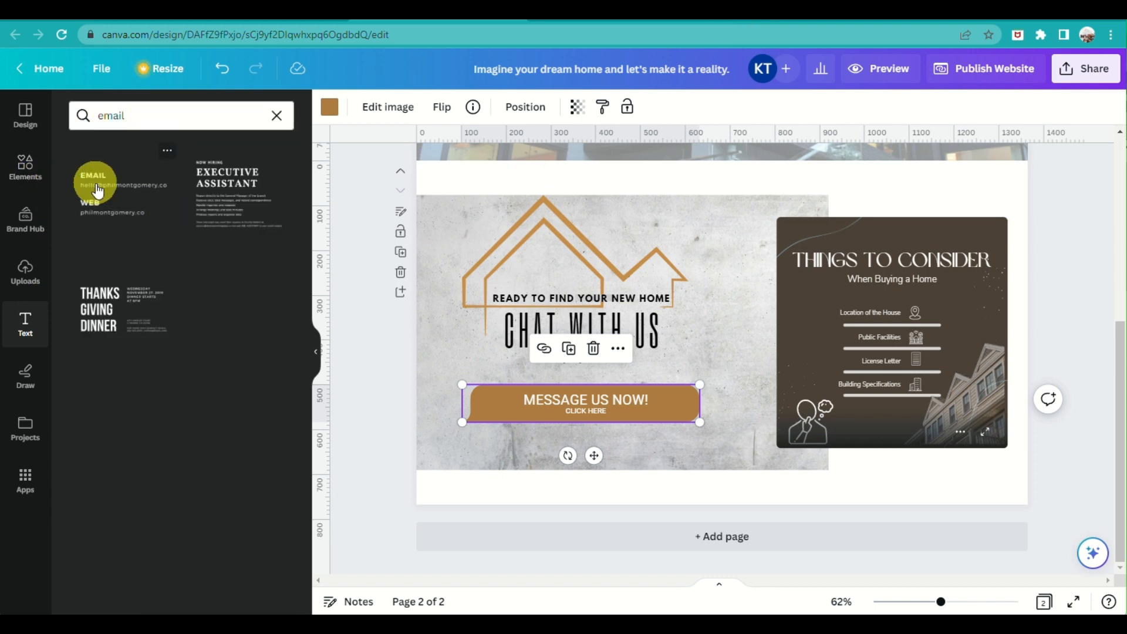
click(25, 167)
click(138, 115)
text(email)
key(Return)
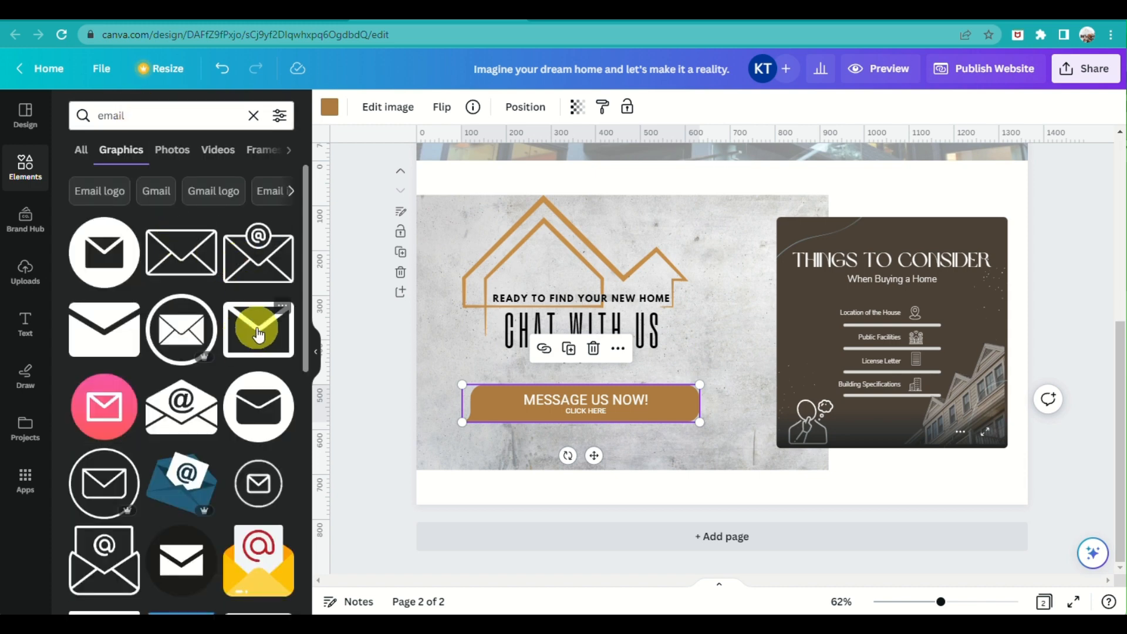
Place a black envelope on the page, then swap it for an orange recommended envelope
drag(278, 349, 762, 452)
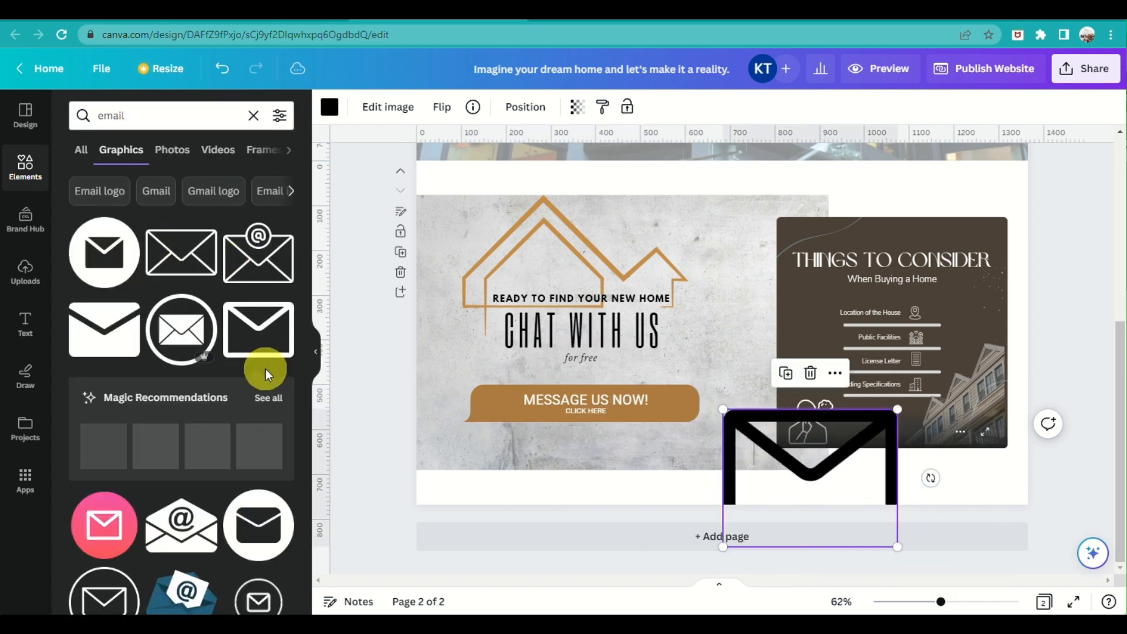
click(188, 116)
click(268, 396)
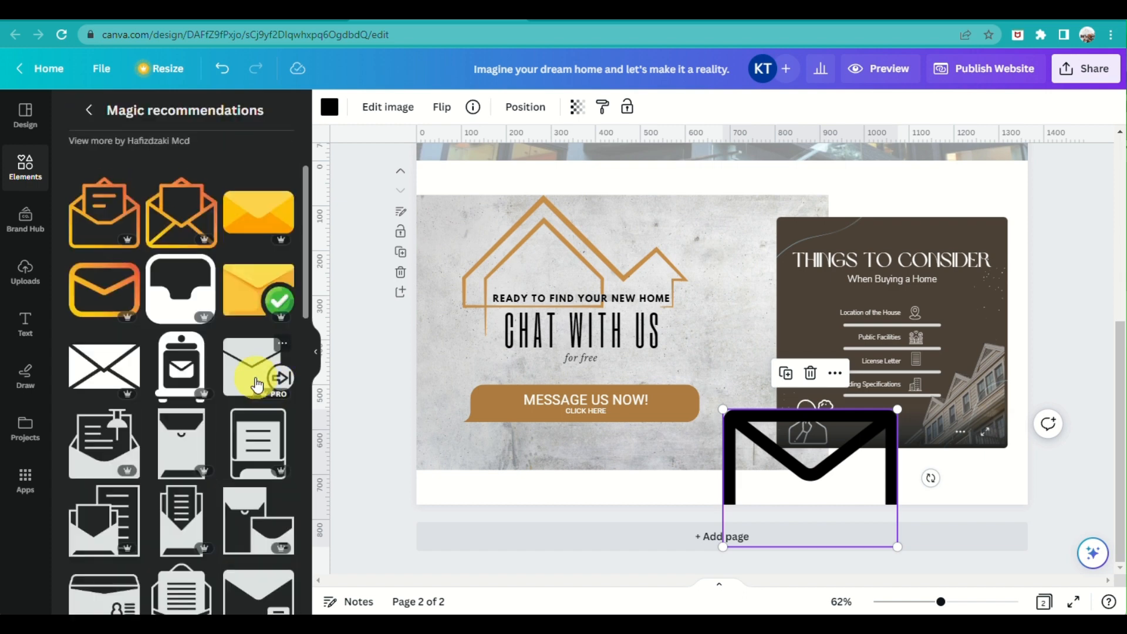
drag(114, 226, 747, 427)
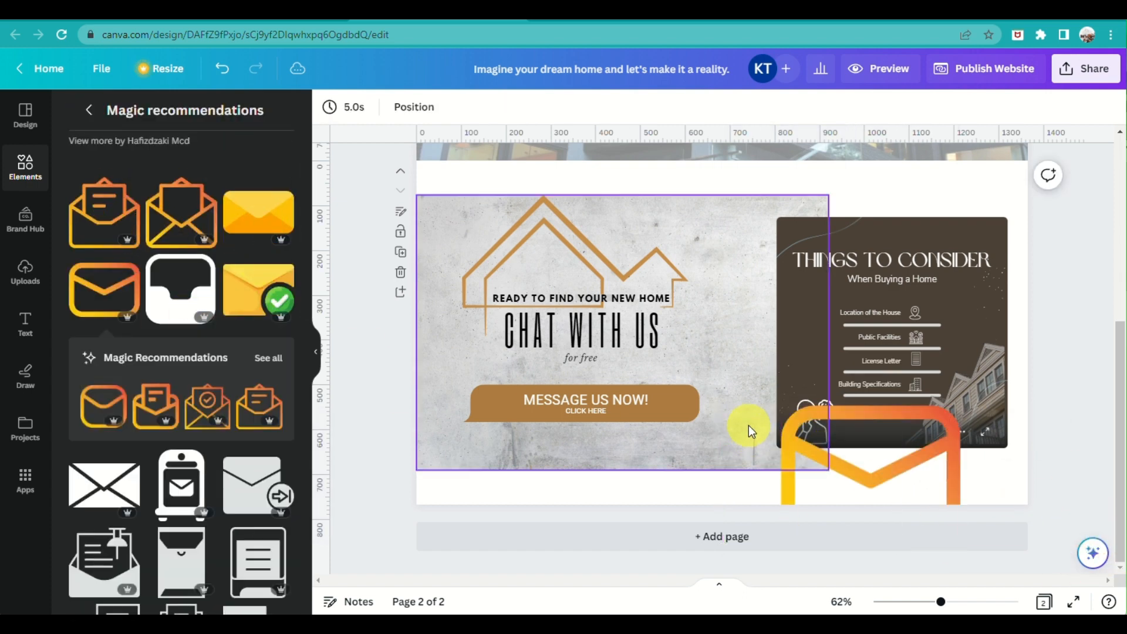
scroll(163, 455, down, 4)
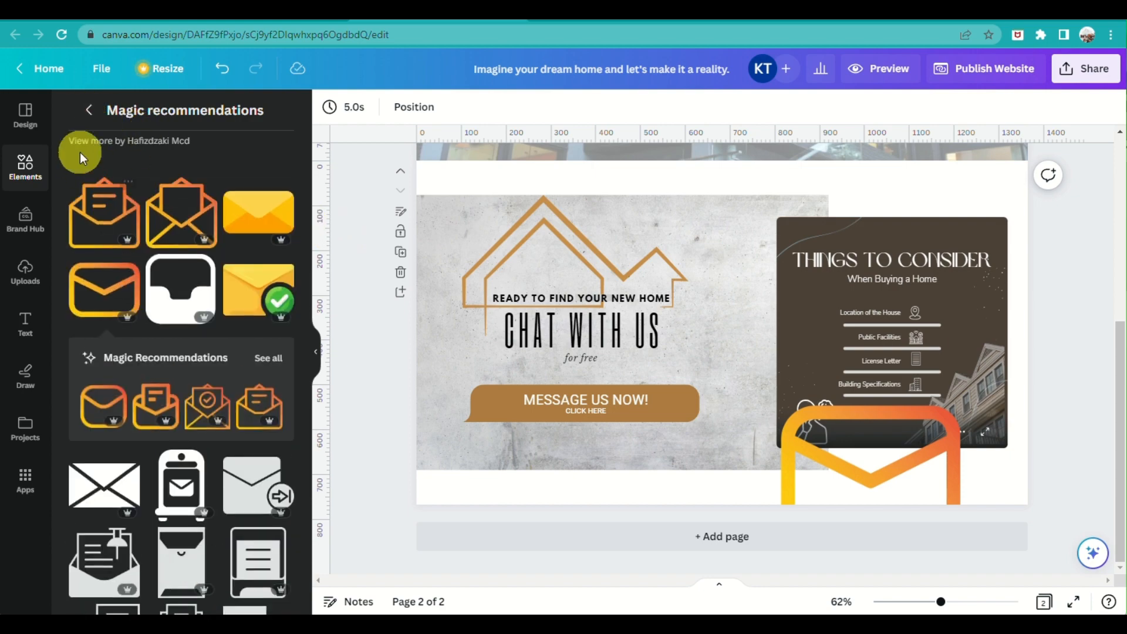
Search Elements for 'instagram' and add a black-and-white Instagram logo to the page
click(88, 110)
click(194, 114)
text(instagram)
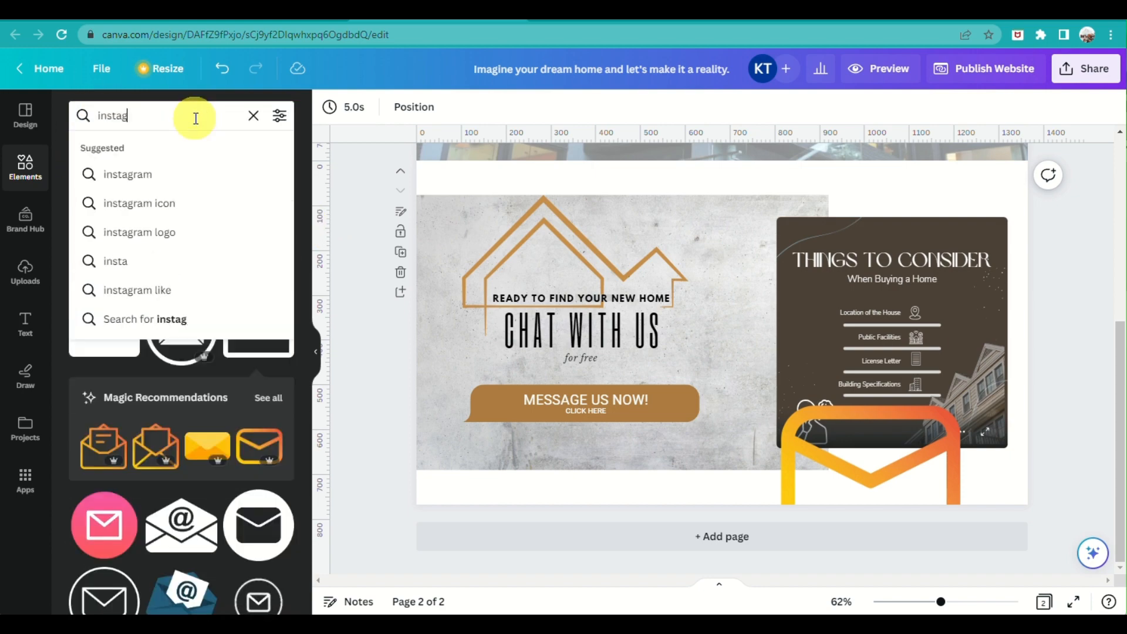
key(Return)
scroll(231, 437, down, 3)
scroll(232, 437, down, 15)
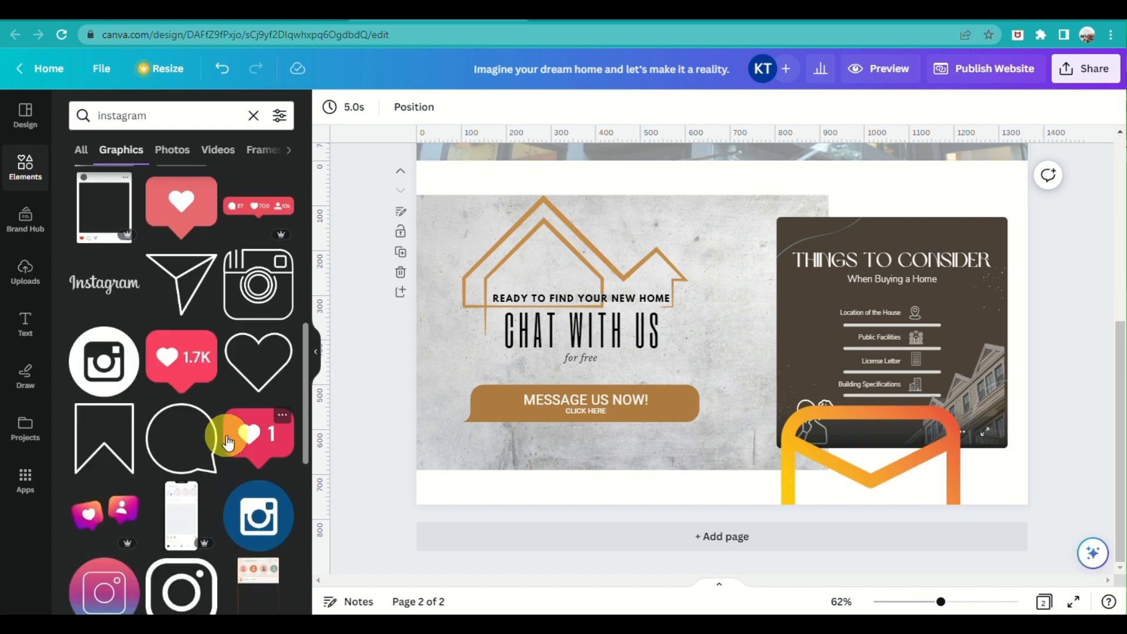
scroll(227, 439, down, 5)
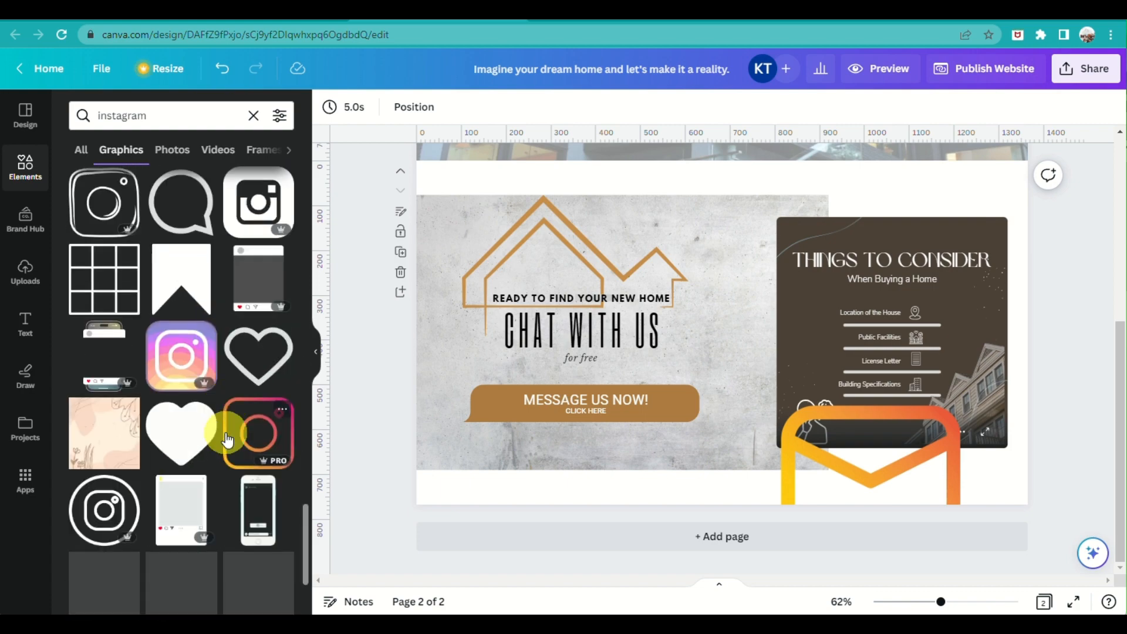
scroll(228, 337, up, 20)
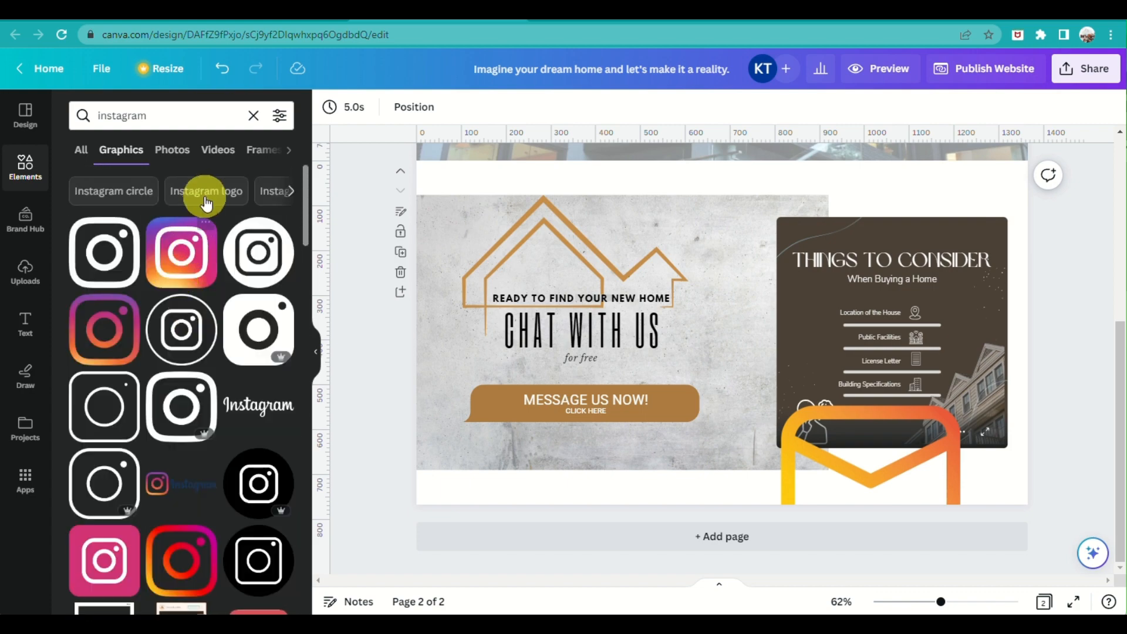
click(206, 190)
drag(154, 280, 915, 446)
Shrink the envelope and Instagram logo into small icons side by side
drag(780, 405, 803, 488)
click(881, 483)
drag(870, 390, 838, 482)
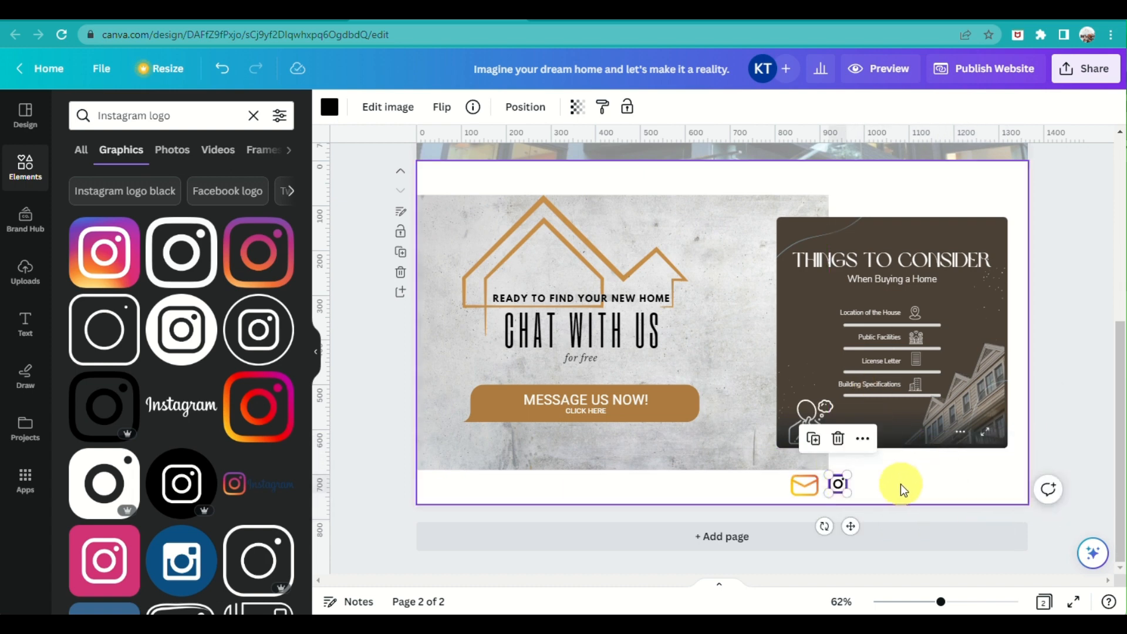
Colour the Instagram icon deeper orange to match the envelope
click(329, 107)
click(329, 107)
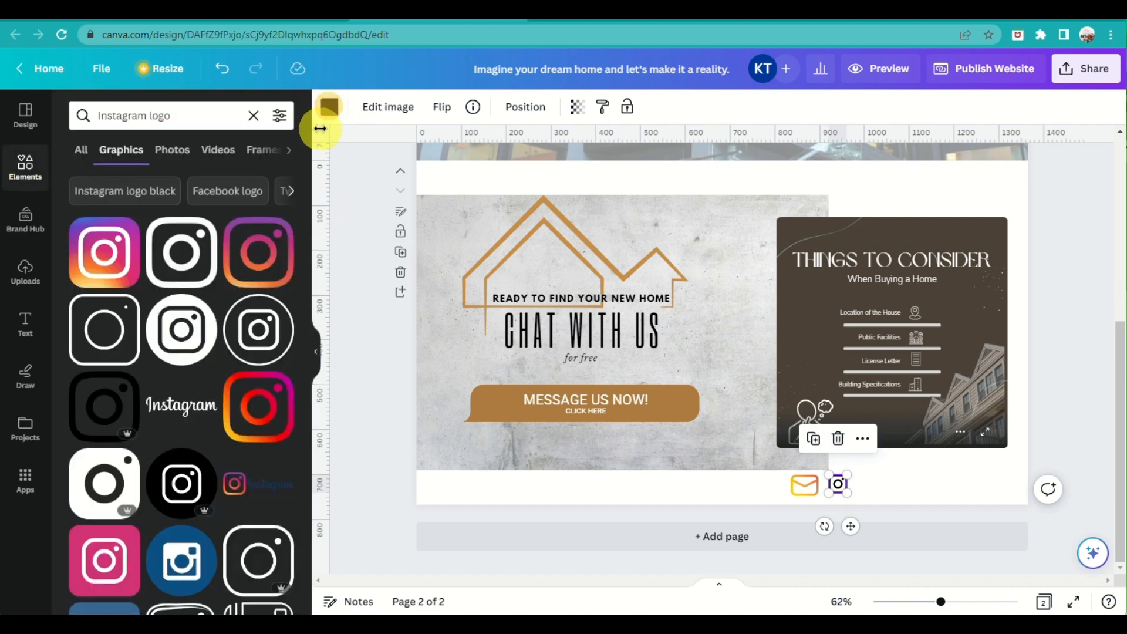
click(329, 106)
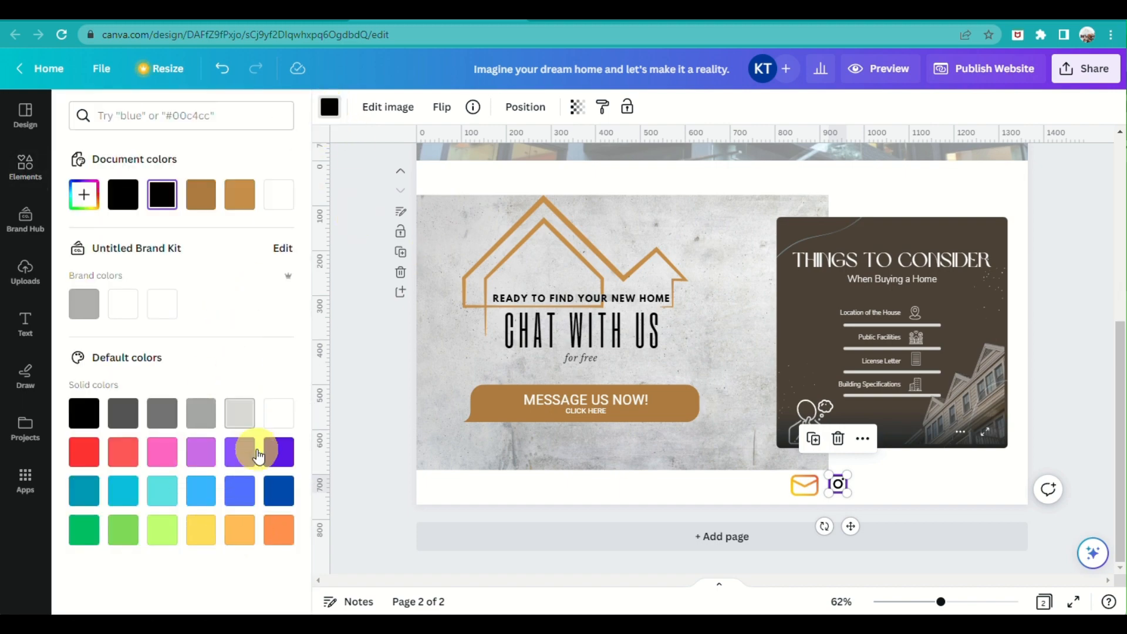
click(798, 486)
click(347, 107)
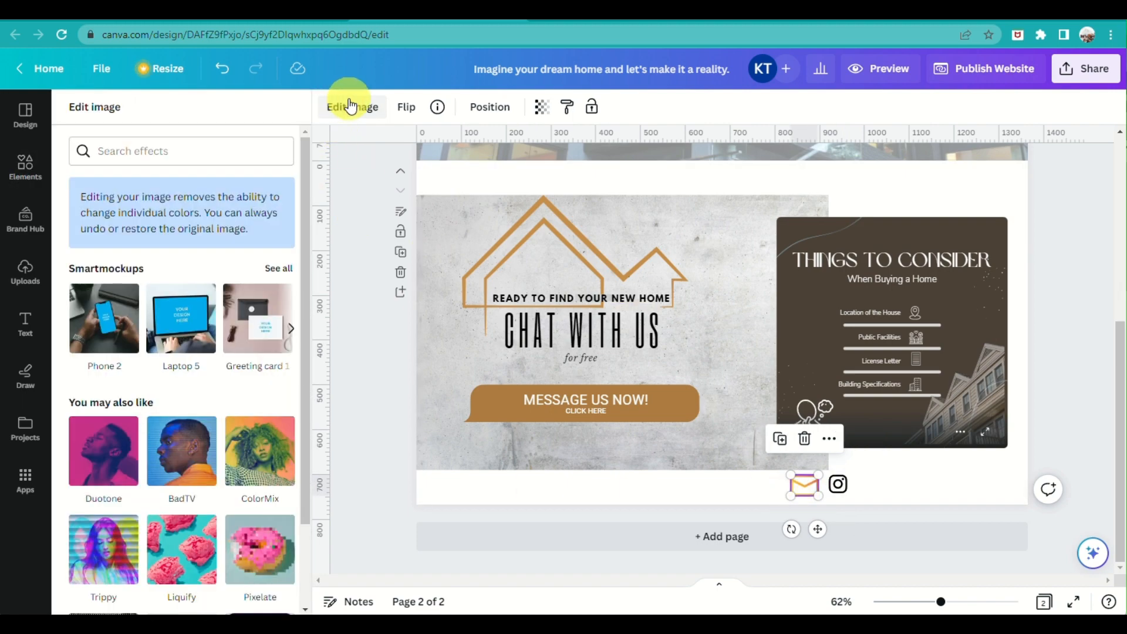
click(838, 486)
click(330, 107)
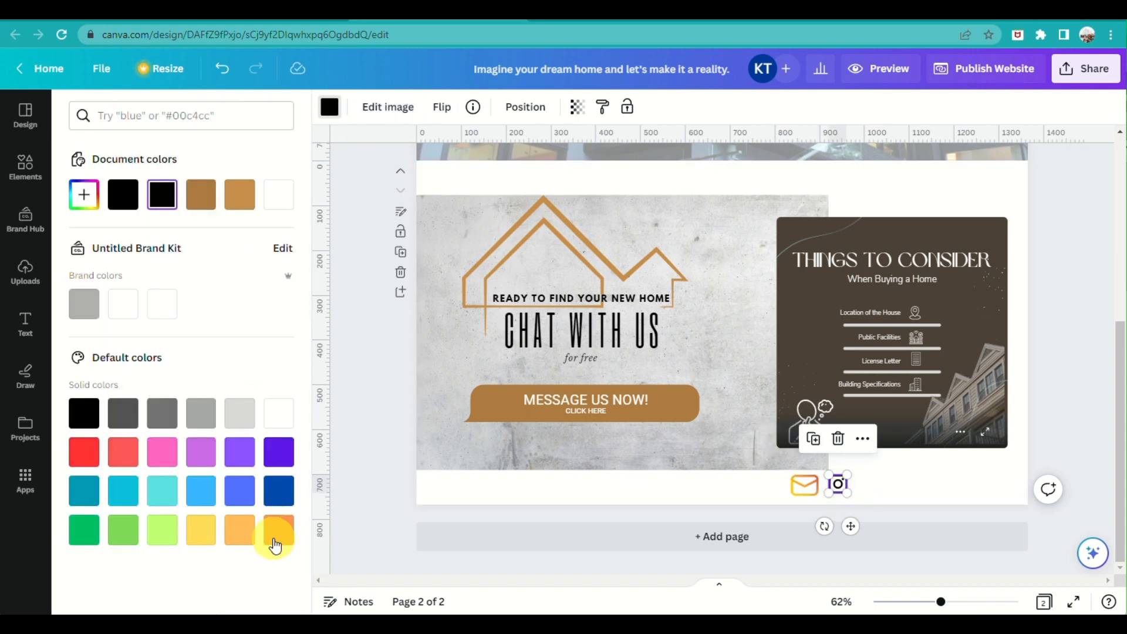
click(278, 531)
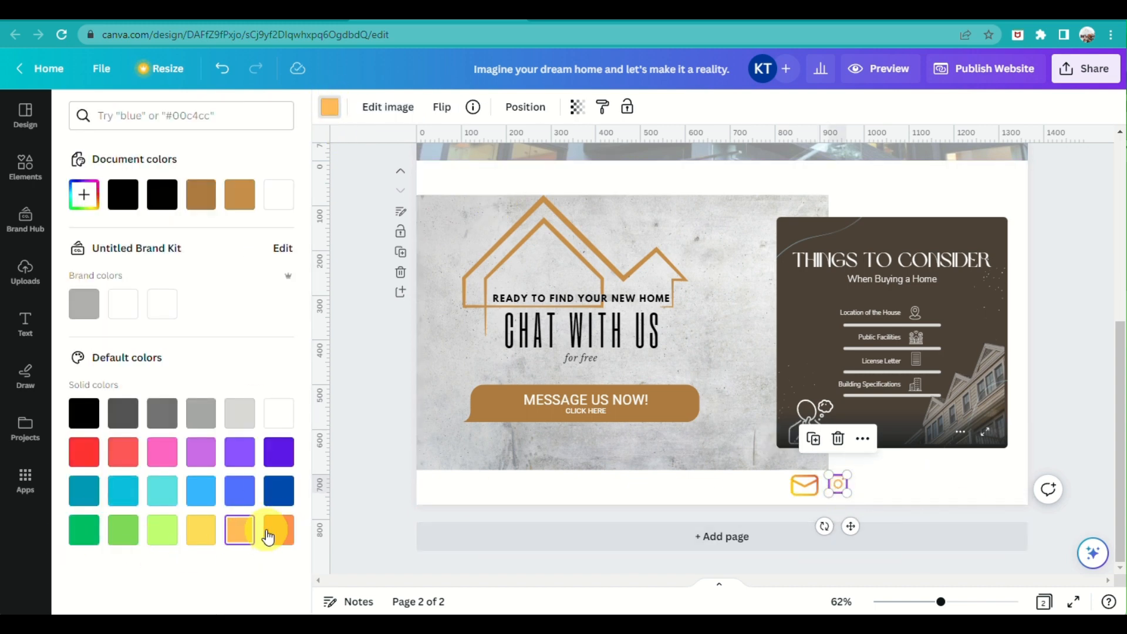
click(279, 530)
Align the Instagram icon neatly beside the envelope
click(970, 472)
click(843, 496)
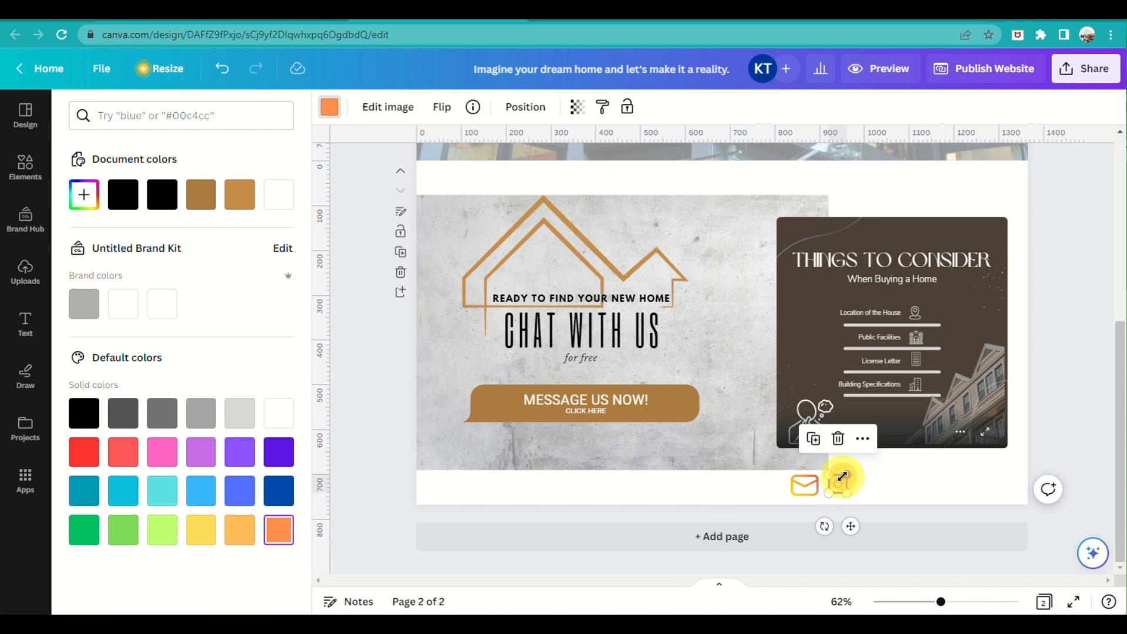
drag(842, 480, 843, 486)
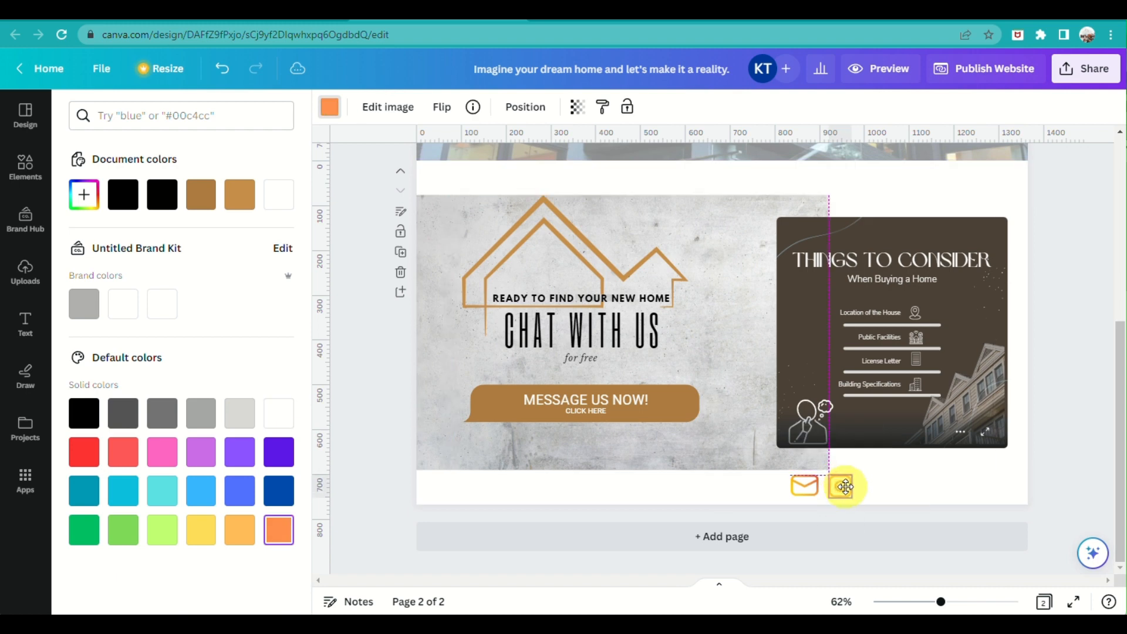
click(27, 158)
click(152, 120)
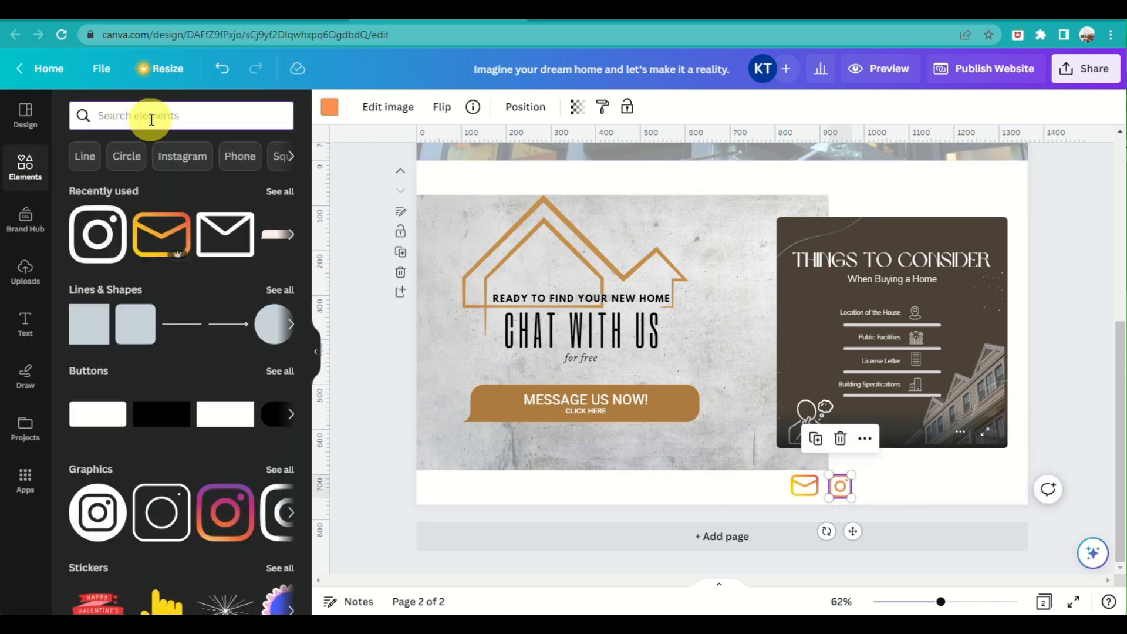
Search Elements for 'facebook', add a Facebook logo and colour it orange
text(facebokk4)
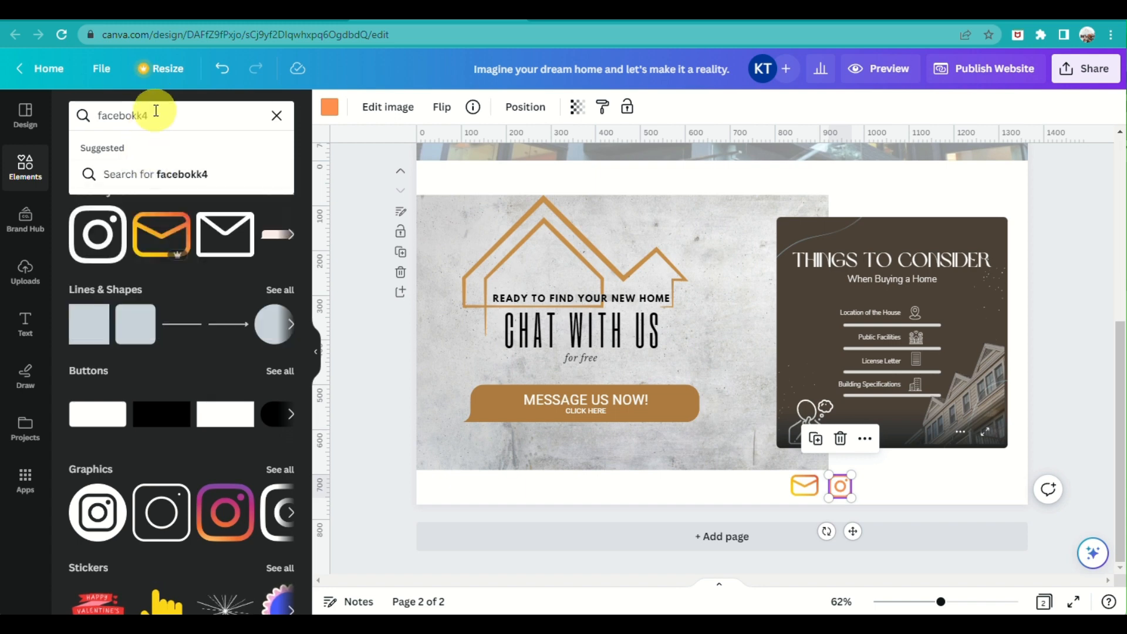
key(BackSpace)
key(BackSpace)
key(BackSpace)
key(BackSpace)
text(ook)
key(Return)
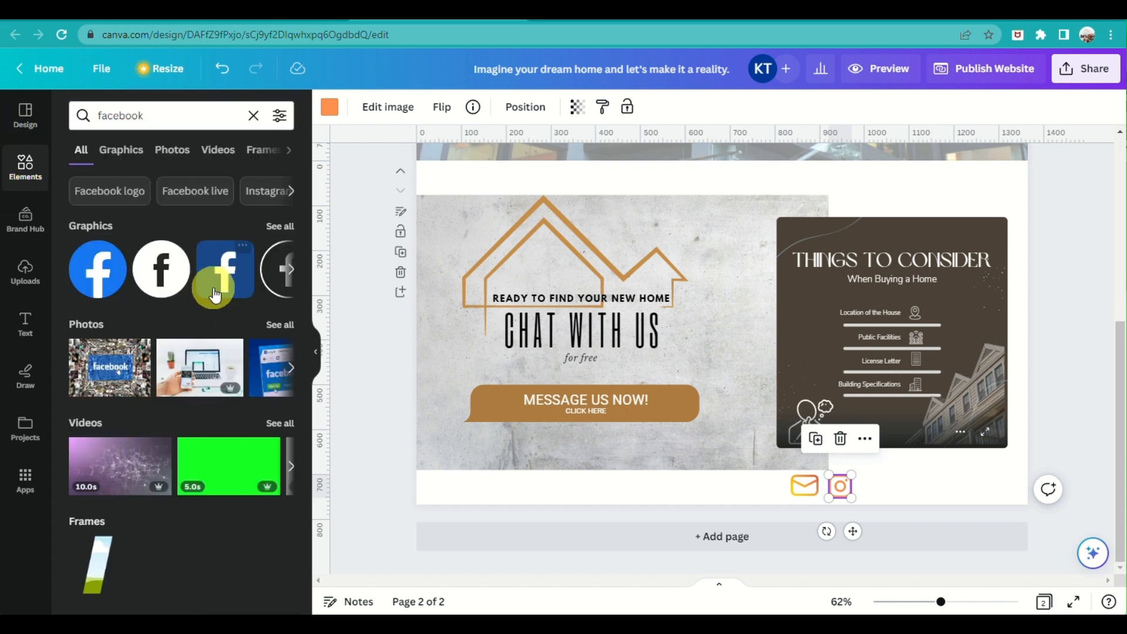
click(162, 269)
click(330, 106)
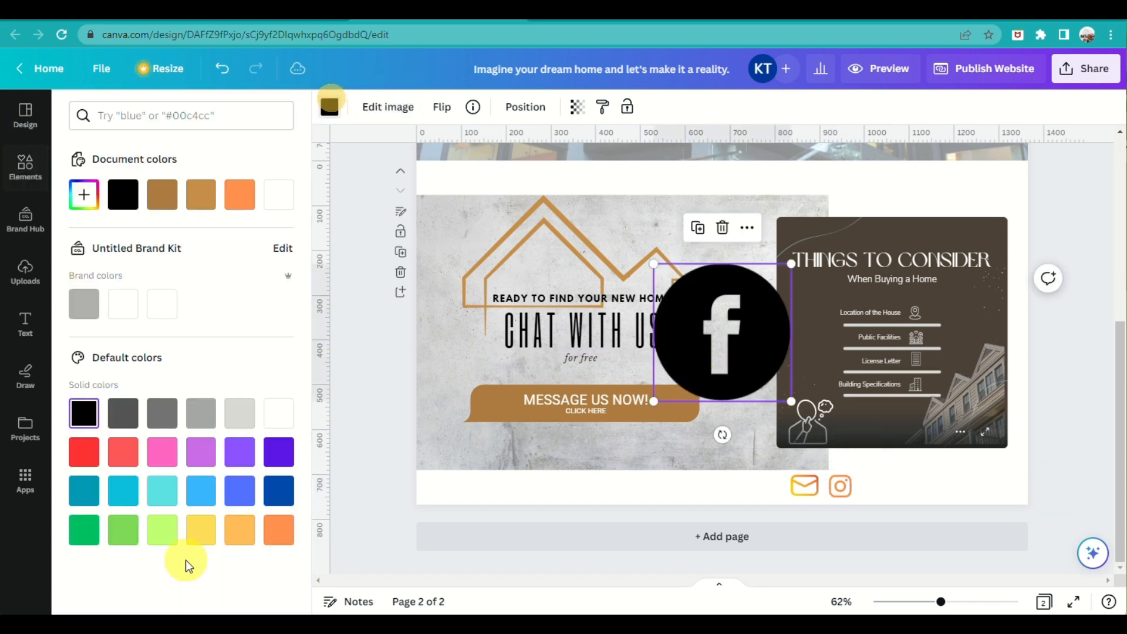
click(278, 530)
Resize the Facebook icon and place it right of the Instagram icon
drag(791, 264, 897, 474)
drag(929, 438, 883, 496)
drag(885, 536, 885, 527)
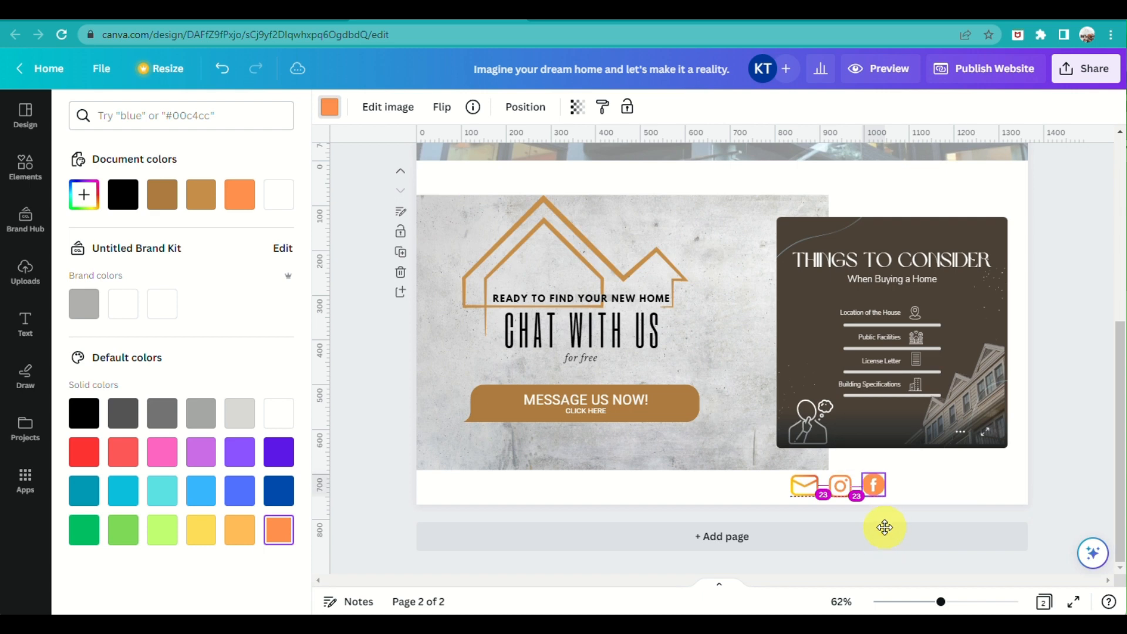
click(1024, 474)
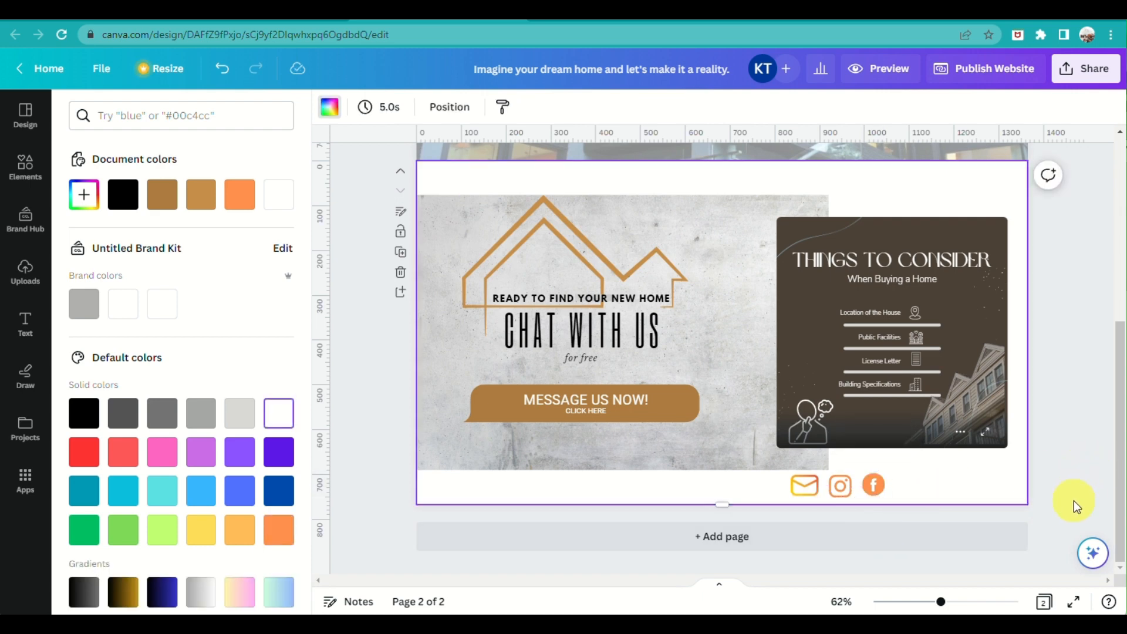
Search the design elements for 'phone icon' graphics
click(104, 116)
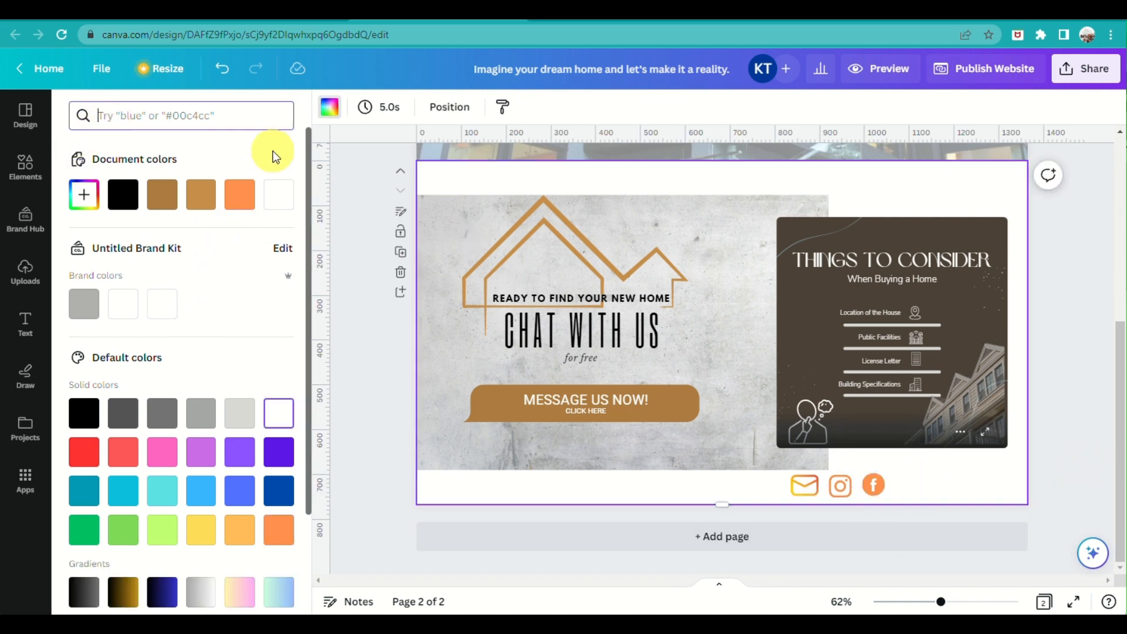
click(25, 166)
click(148, 116)
text(phone)
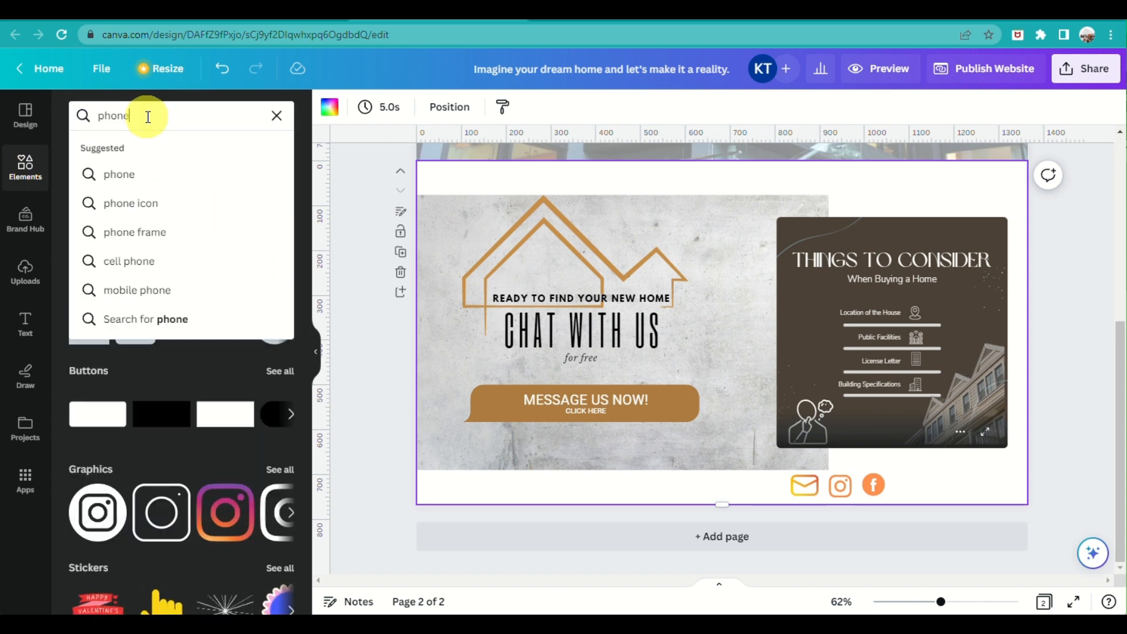
click(171, 213)
Add a phone graphic, colour it orange, and line it up after the Facebook icon
click(289, 268)
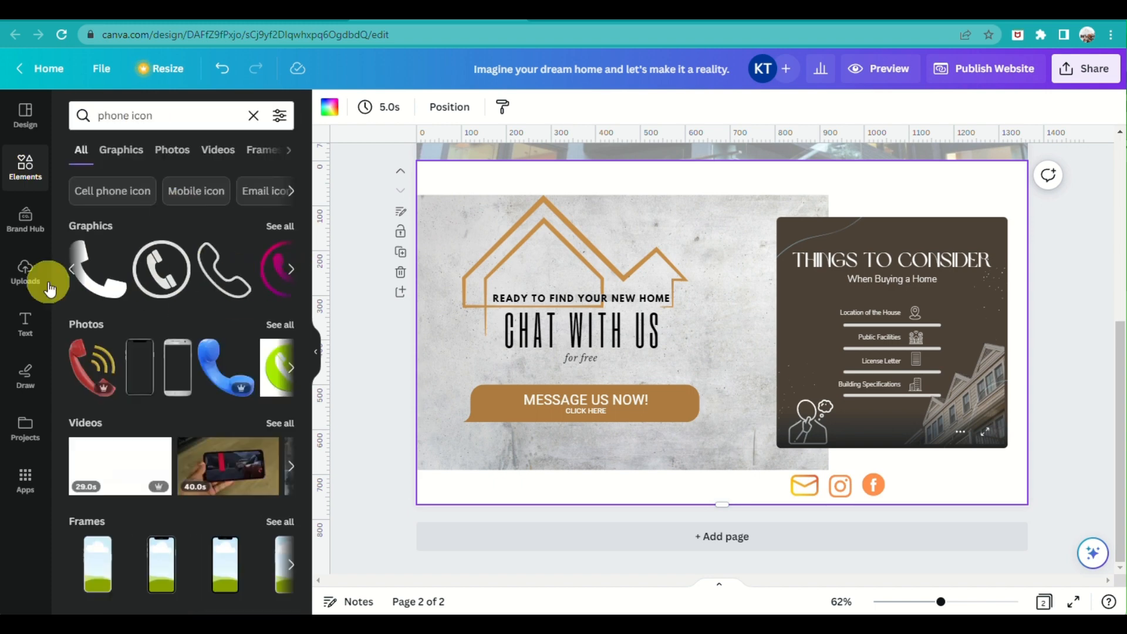
click(158, 288)
click(330, 107)
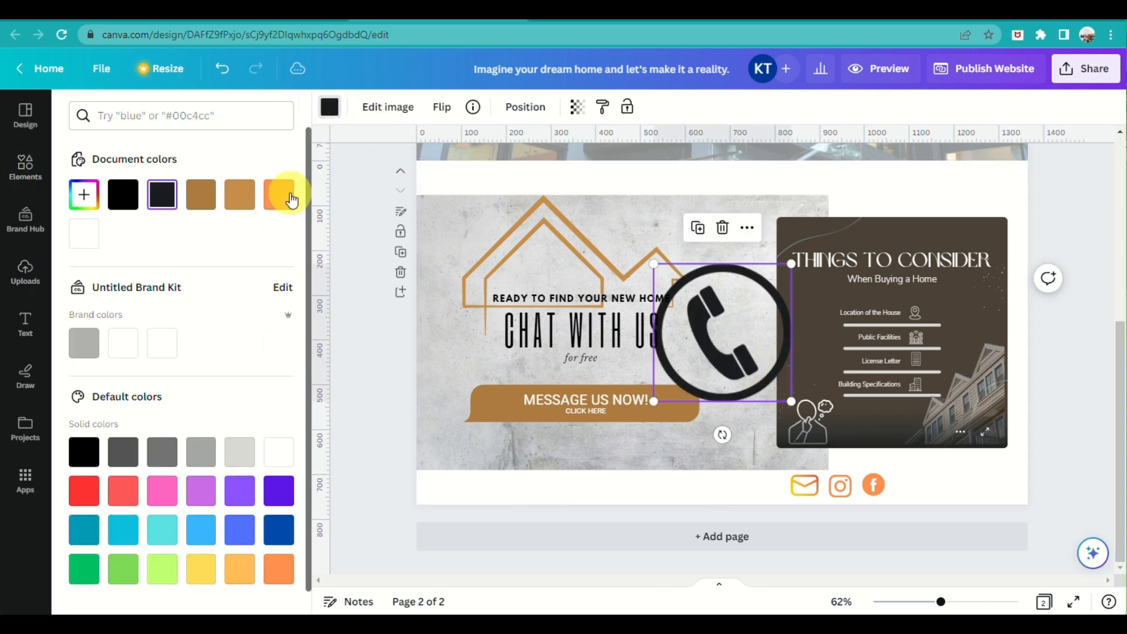
click(280, 194)
drag(780, 387, 914, 484)
click(968, 485)
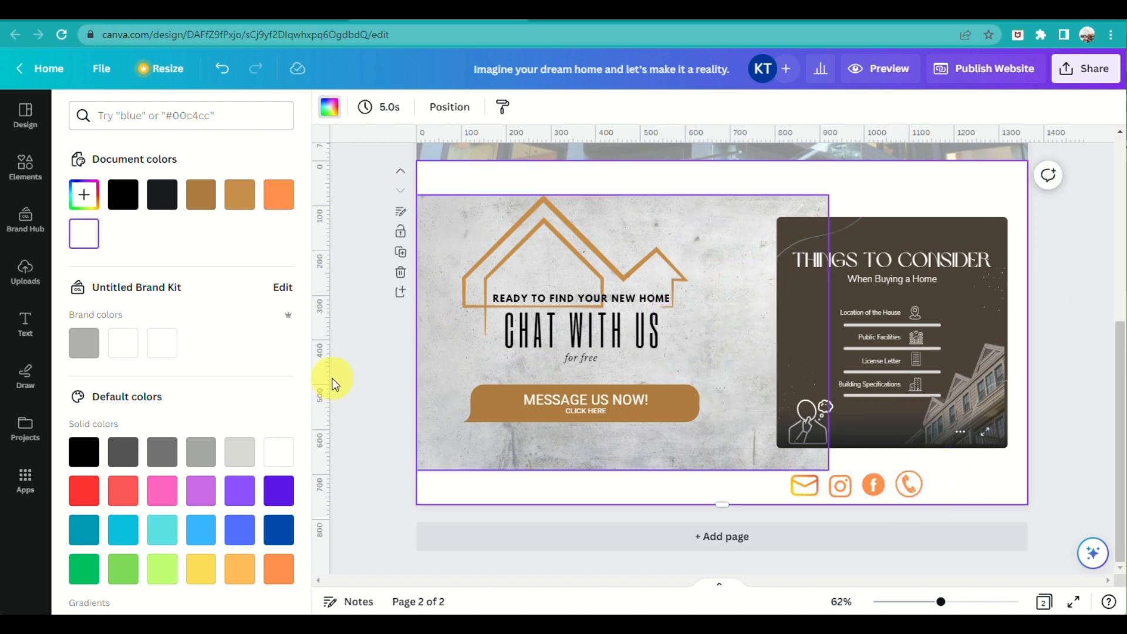
click(25, 167)
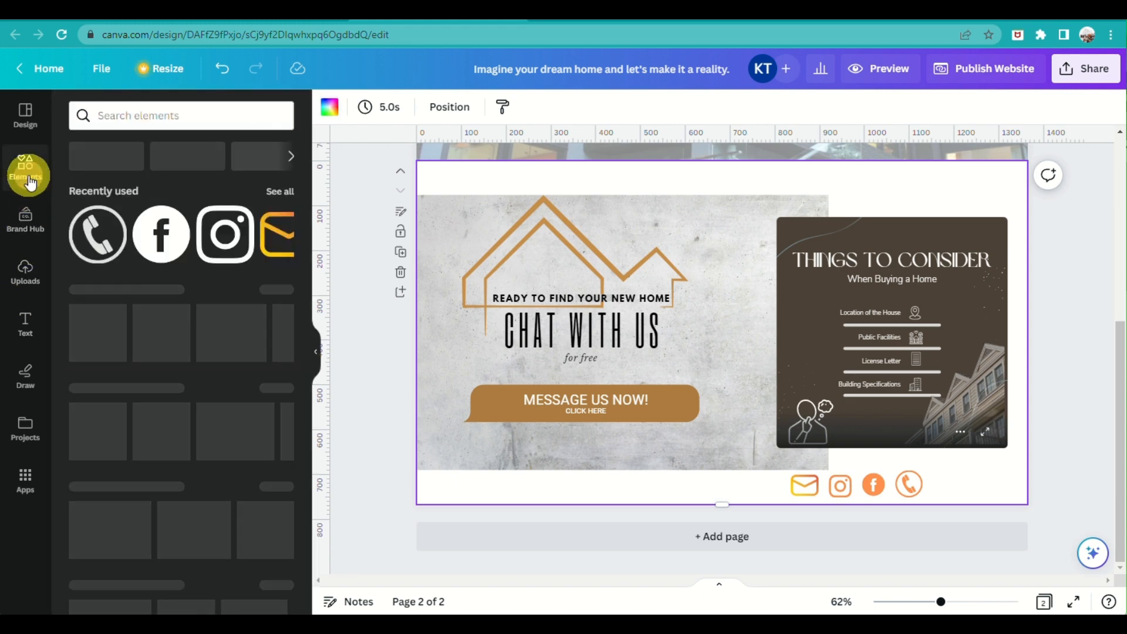
click(30, 329)
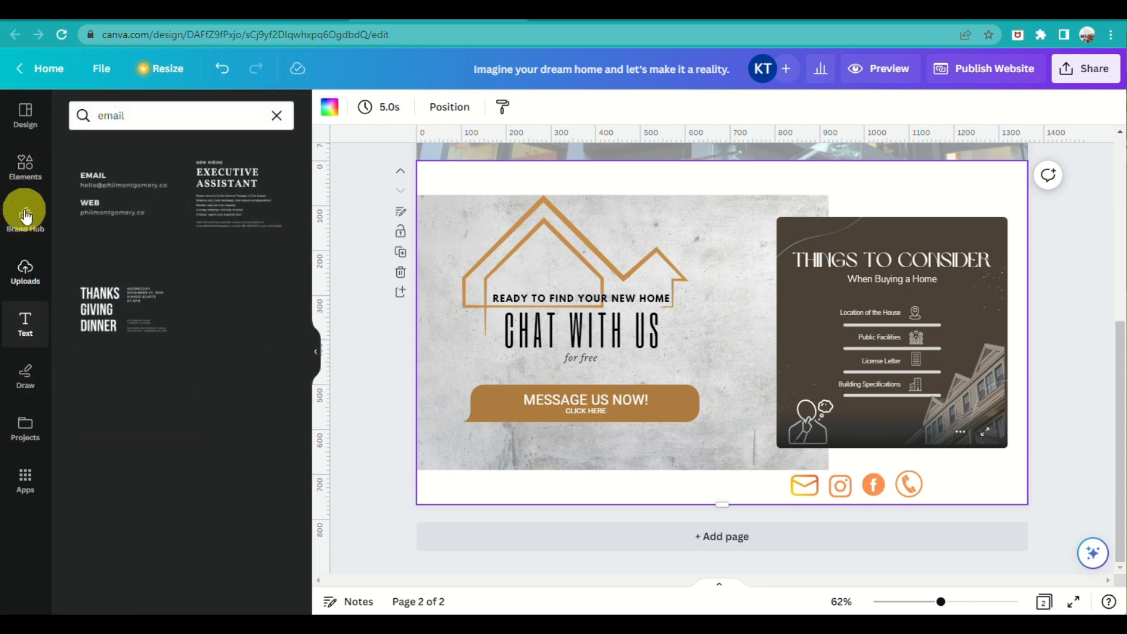
click(28, 161)
Add a pill-shaped button and squash it into a thin bar beside the social icons
click(273, 412)
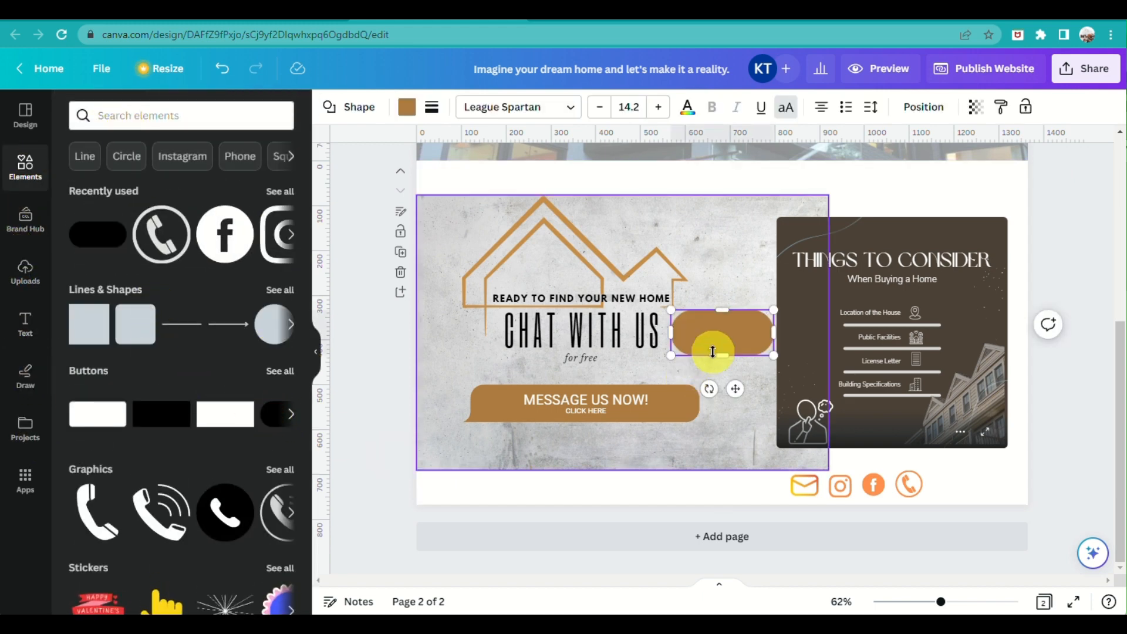
drag(735, 389, 972, 470)
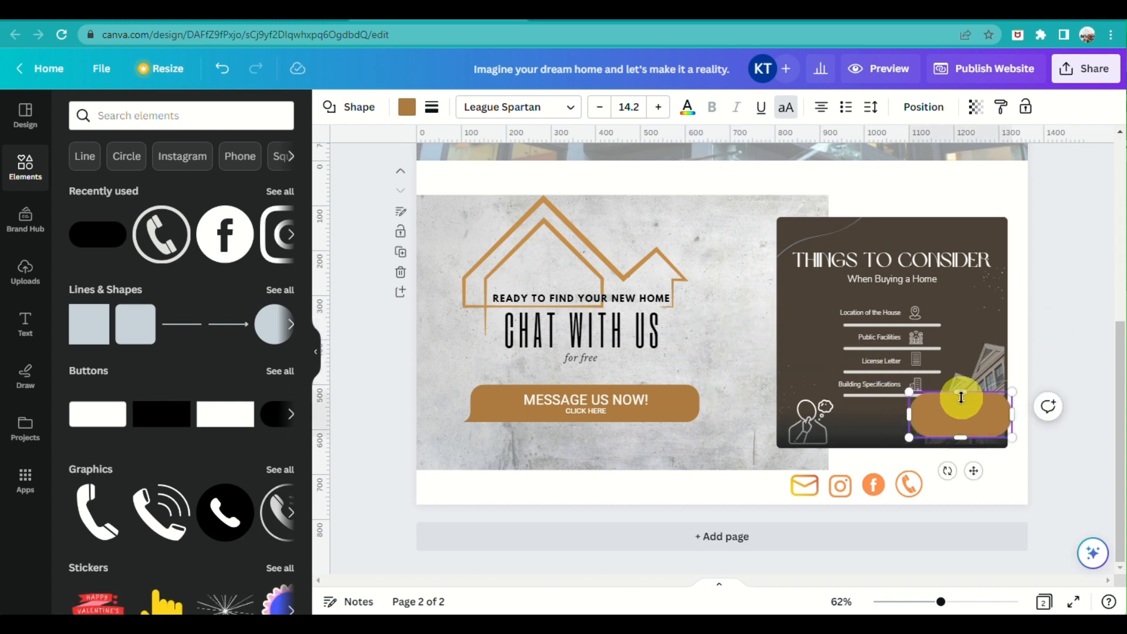
drag(961, 391, 970, 424)
drag(975, 469, 983, 526)
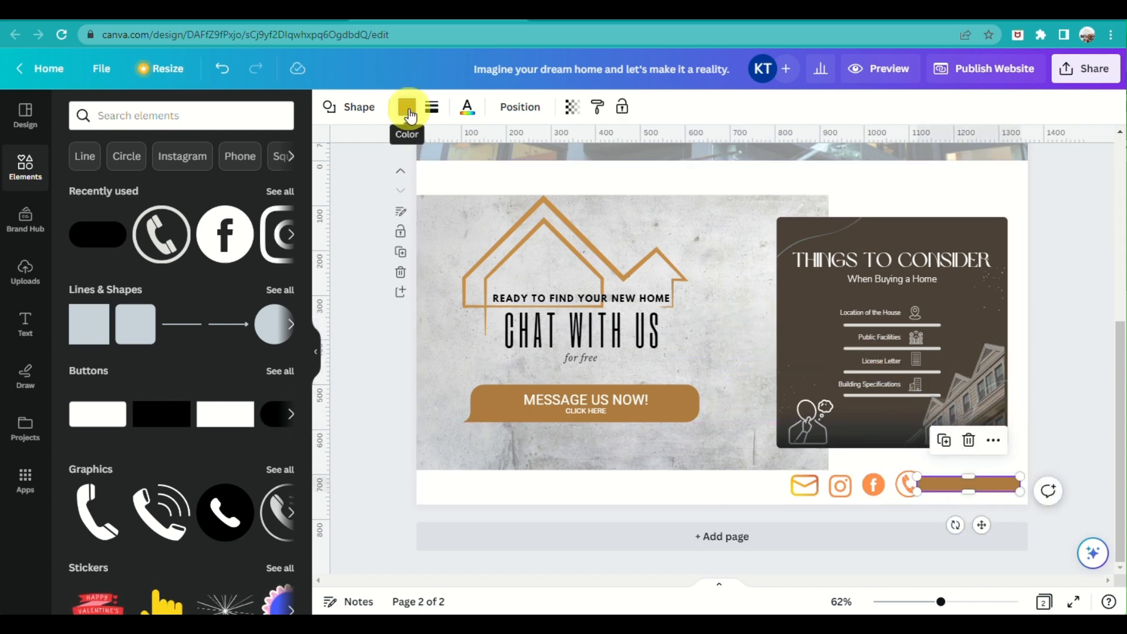
Remove the bar's fill, give it a thin solid orange border, and narrow it
click(406, 107)
click(123, 194)
click(432, 106)
click(481, 150)
drag(481, 218, 440, 219)
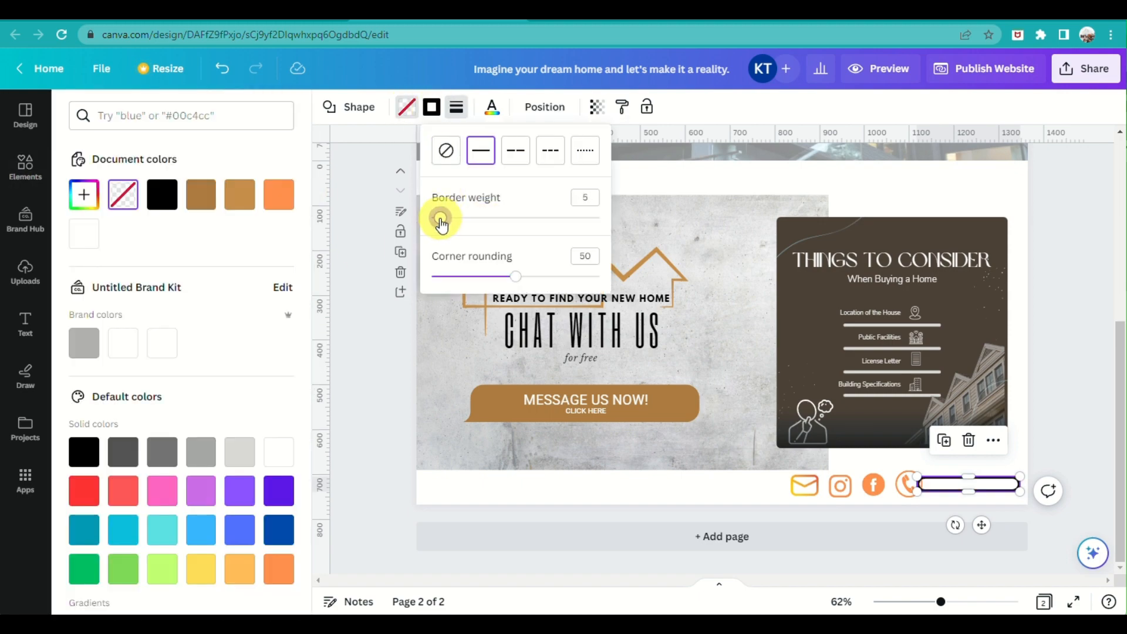
click(278, 195)
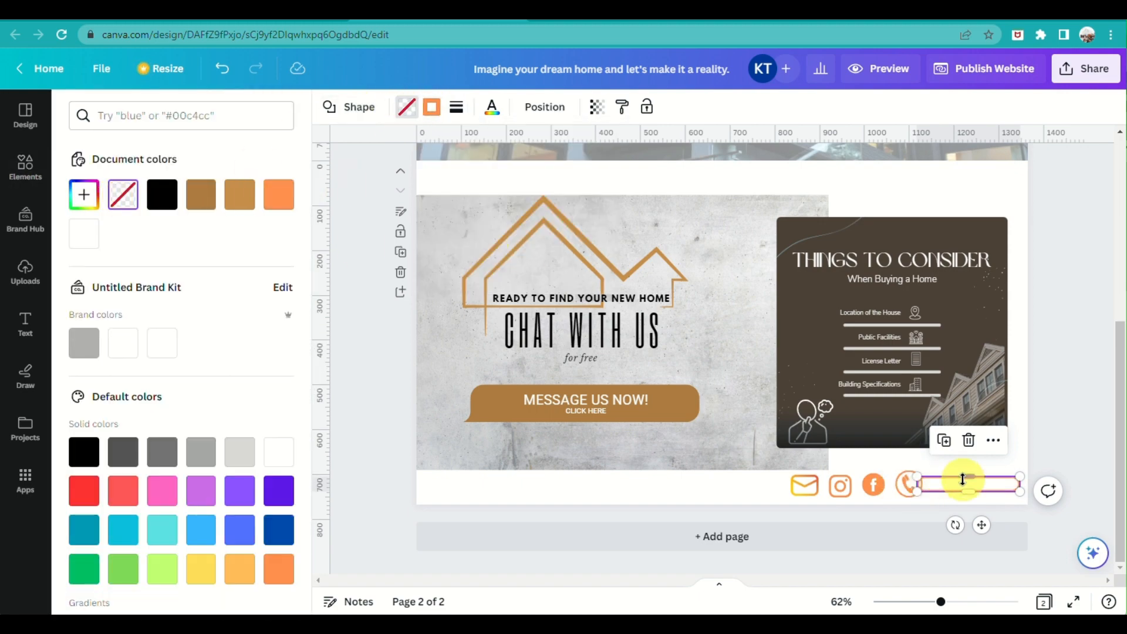
drag(916, 491, 929, 490)
click(961, 601)
drag(962, 601, 1019, 602)
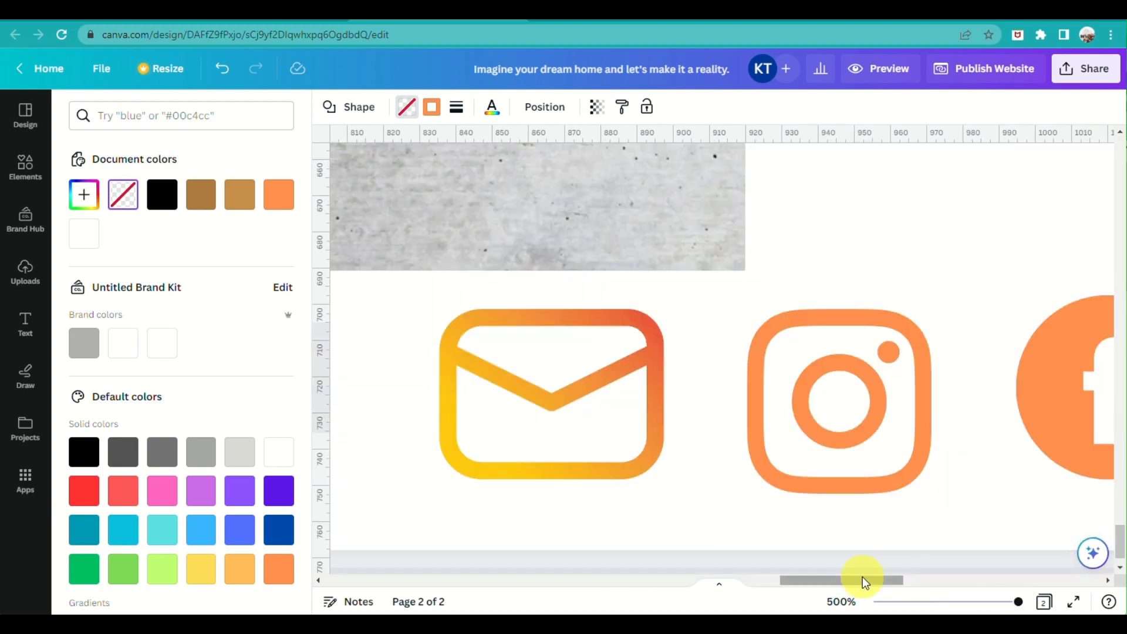
drag(860, 581, 1015, 580)
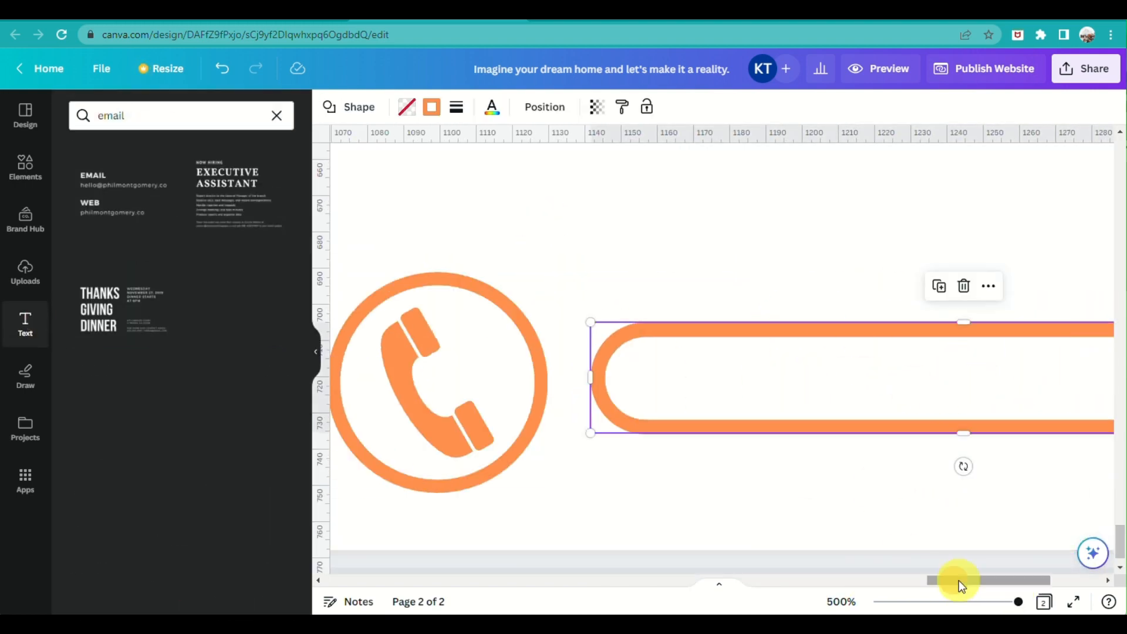
drag(958, 581, 1004, 581)
click(276, 115)
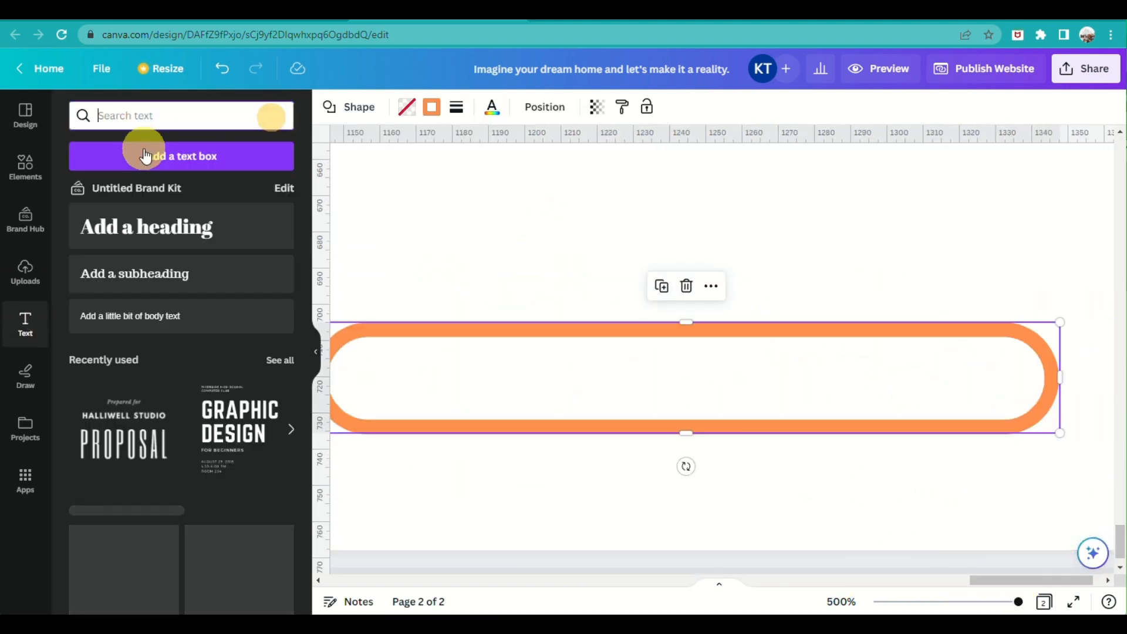
Add a text box at font size 9 and move it into the orange outline
click(158, 155)
click(485, 107)
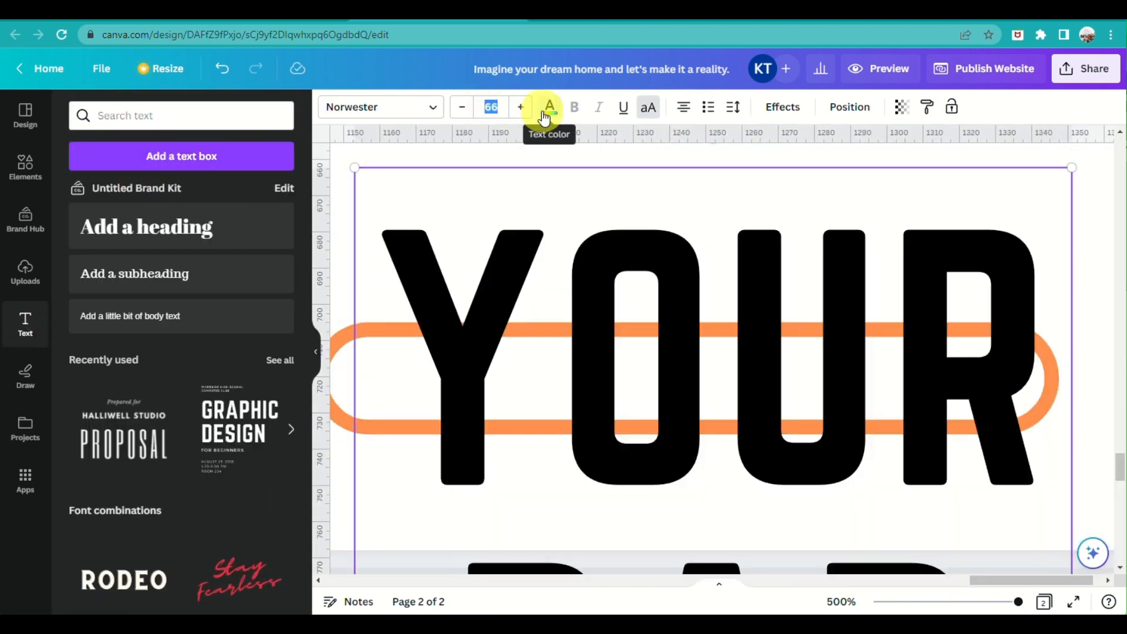
text(9)
key(Return)
drag(923, 193, 755, 194)
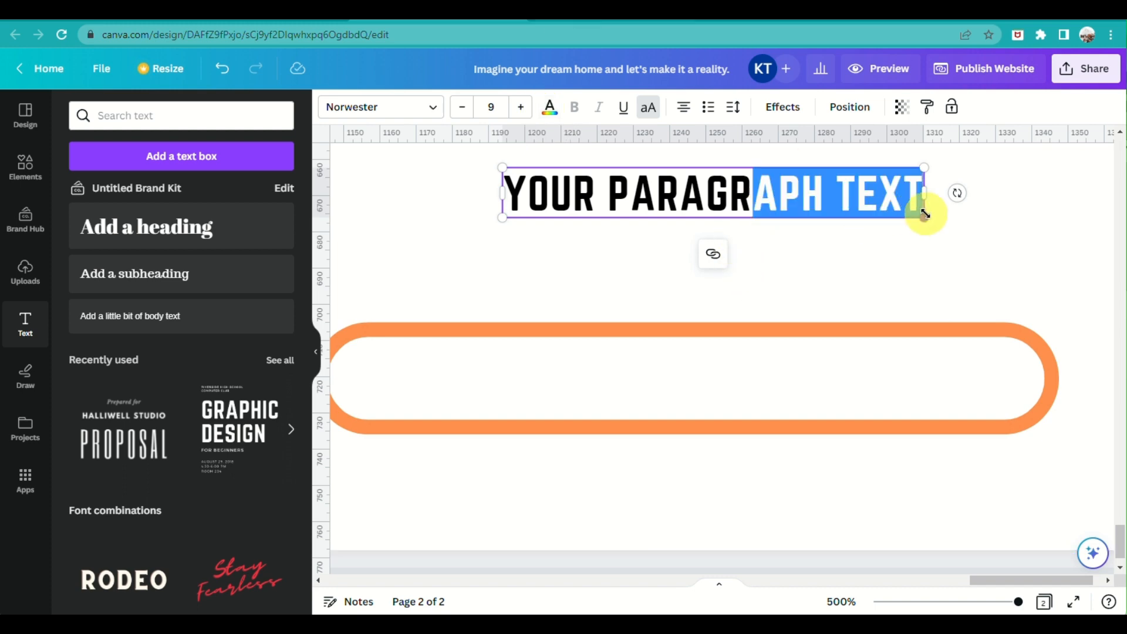
drag(591, 221, 543, 403)
Replace the placeholder with the contact phone number inside the outline
double_click(546, 379)
key(ctrl+a)
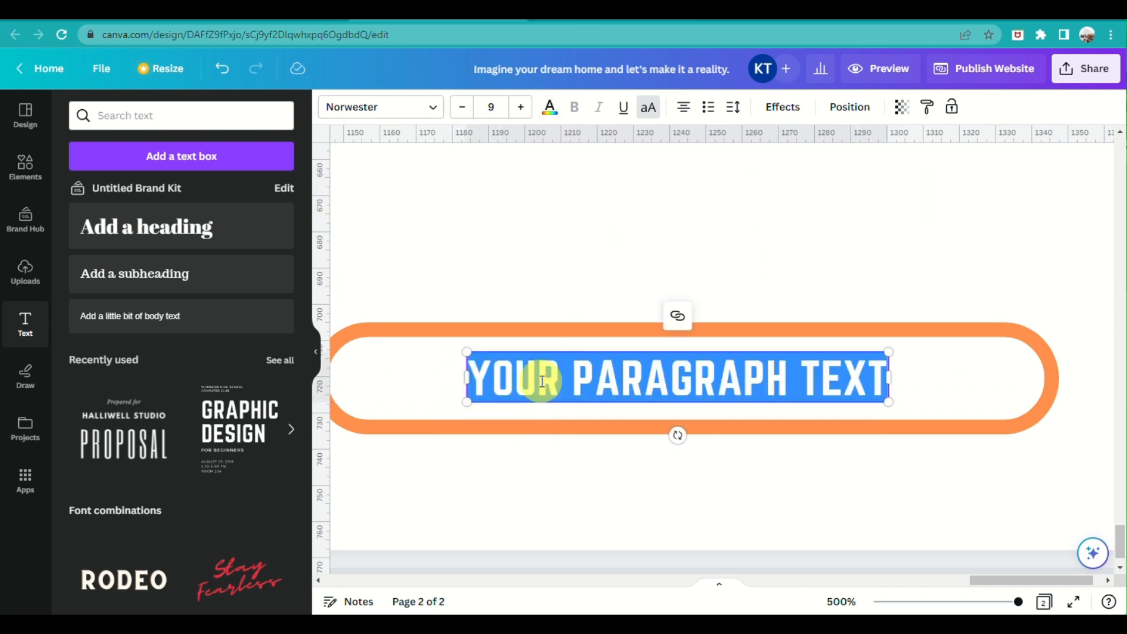
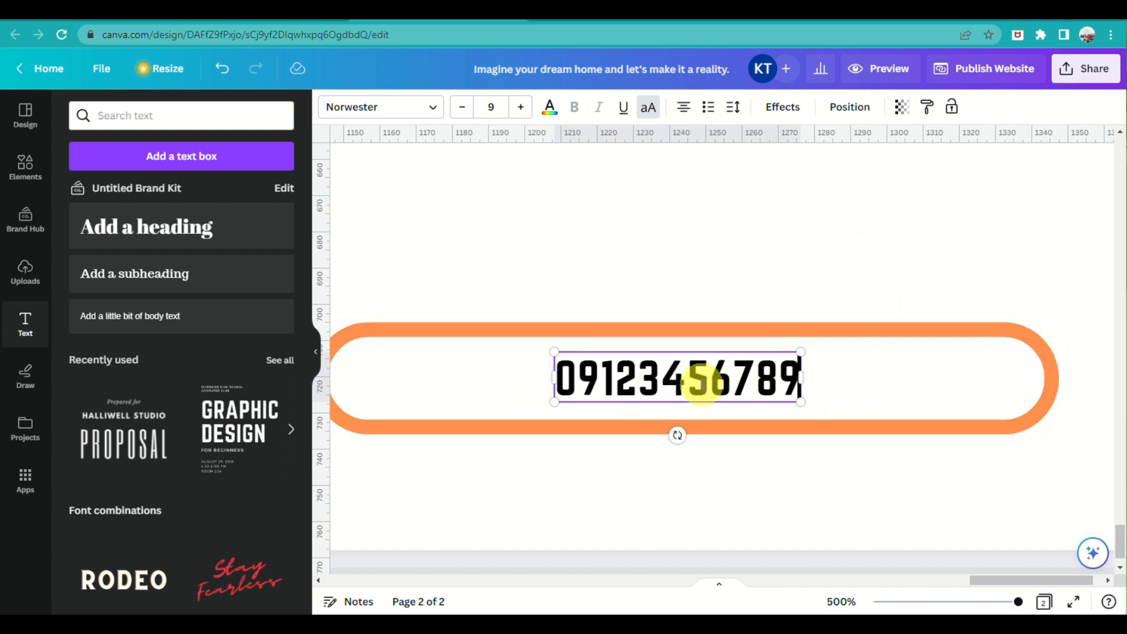
click(879, 380)
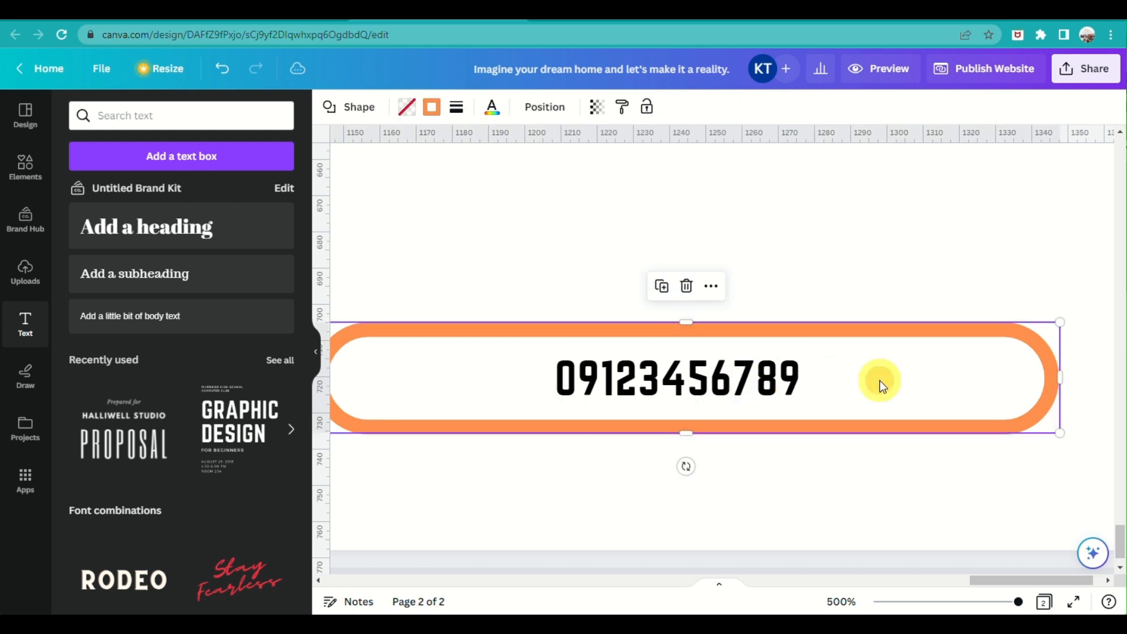
click(935, 261)
scroll(762, 516, down, 2)
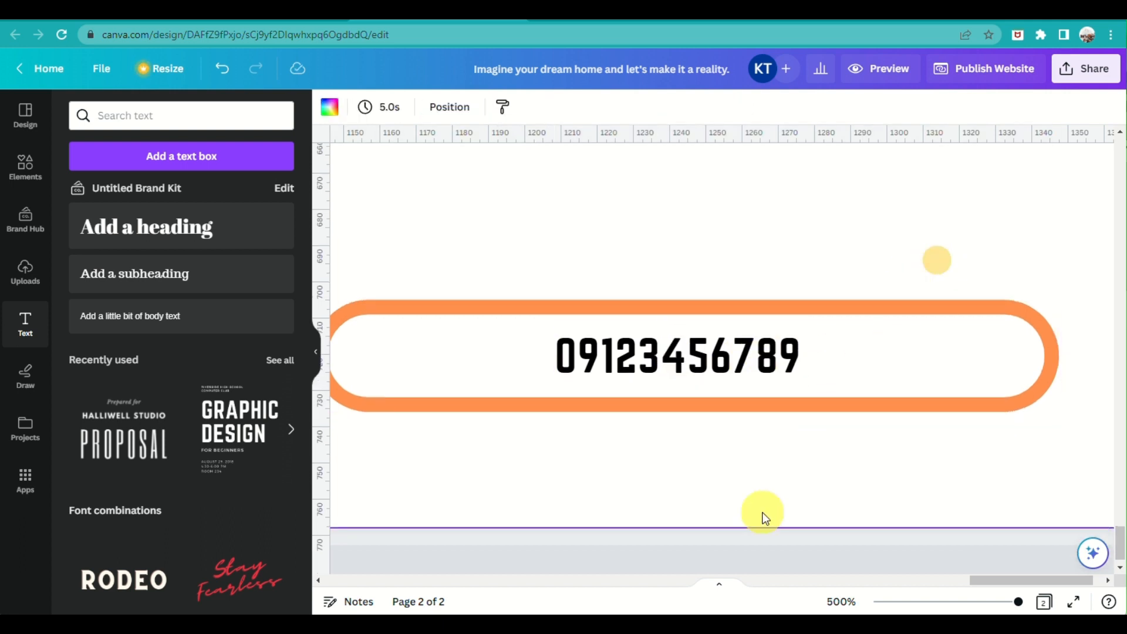
Link the orange envelope icon to the contact e-mail address
drag(1036, 580, 866, 179)
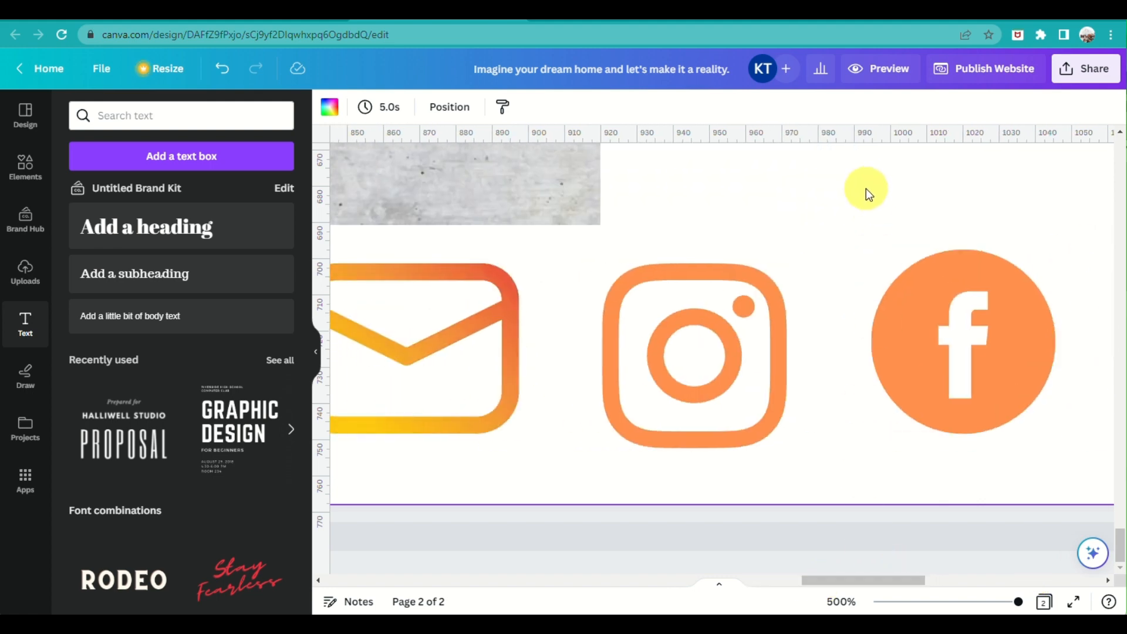
drag(879, 603, 949, 605)
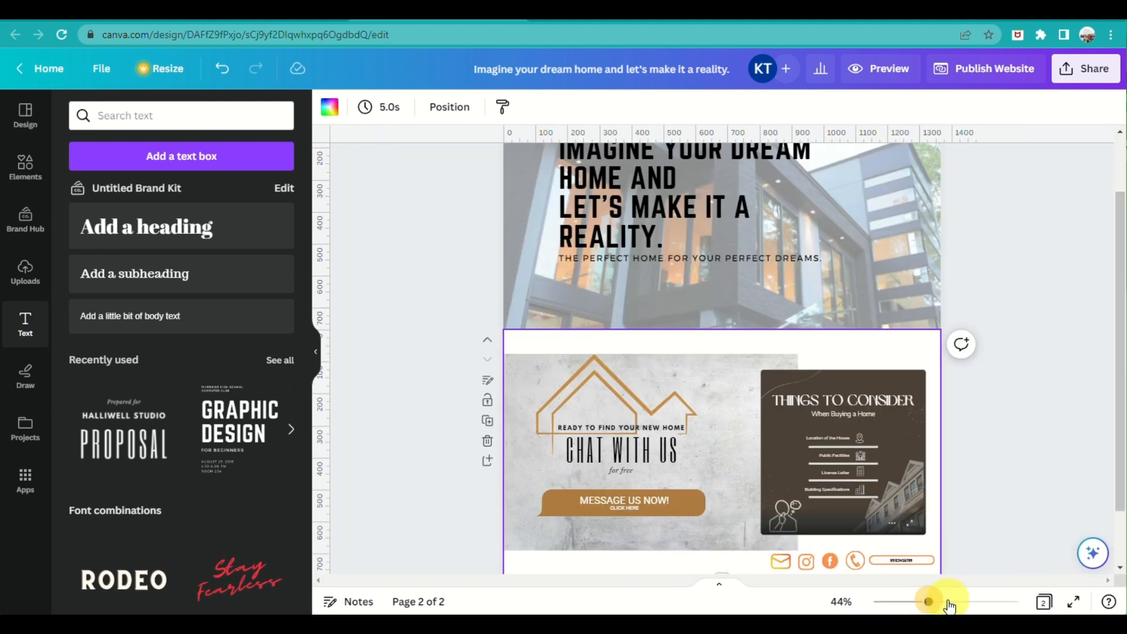
click(961, 603)
scroll(1061, 328, down, 5)
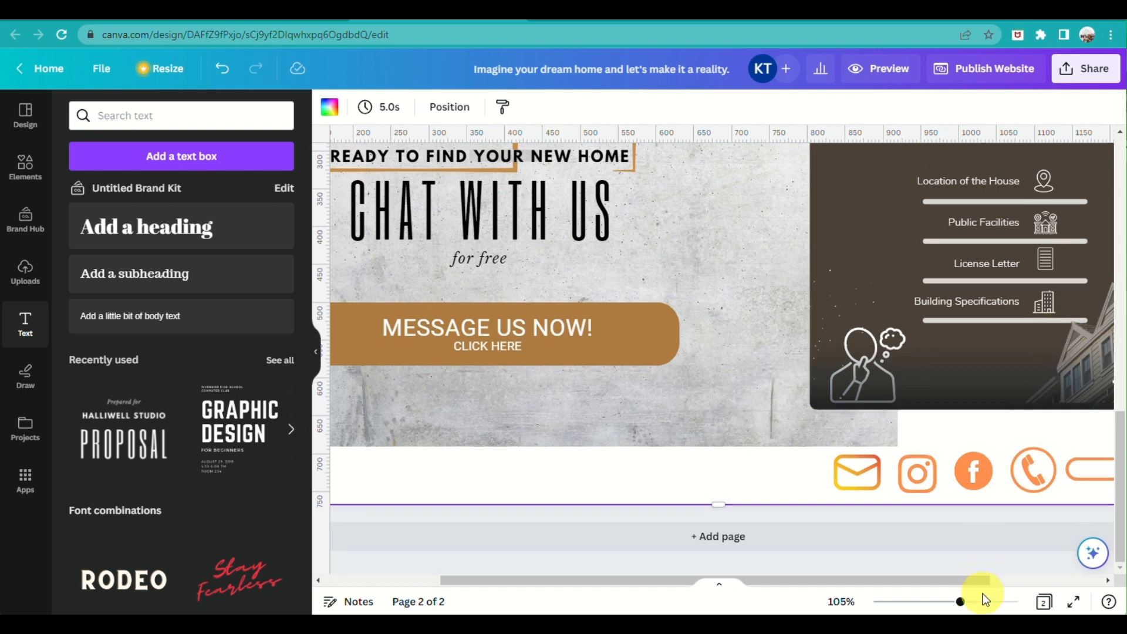
click(869, 489)
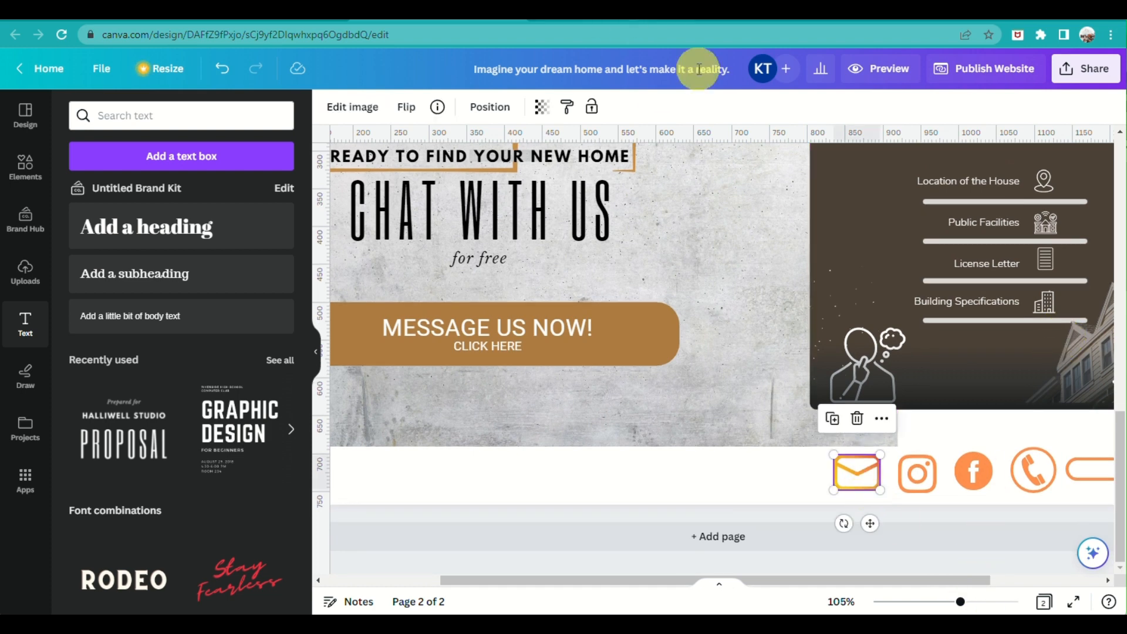
click(881, 419)
click(910, 388)
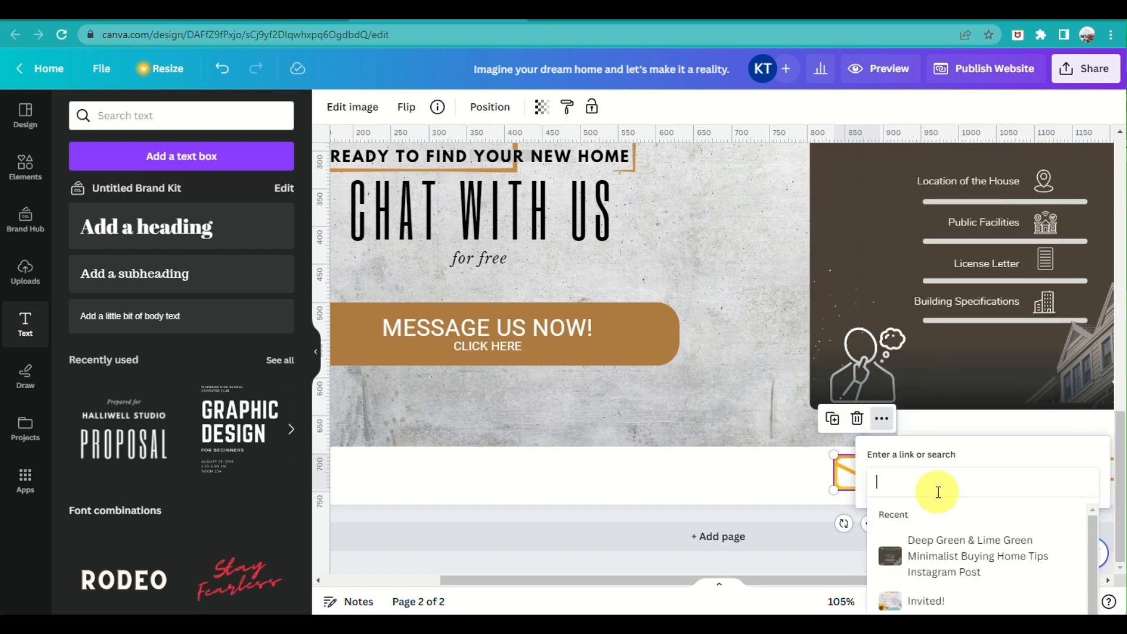
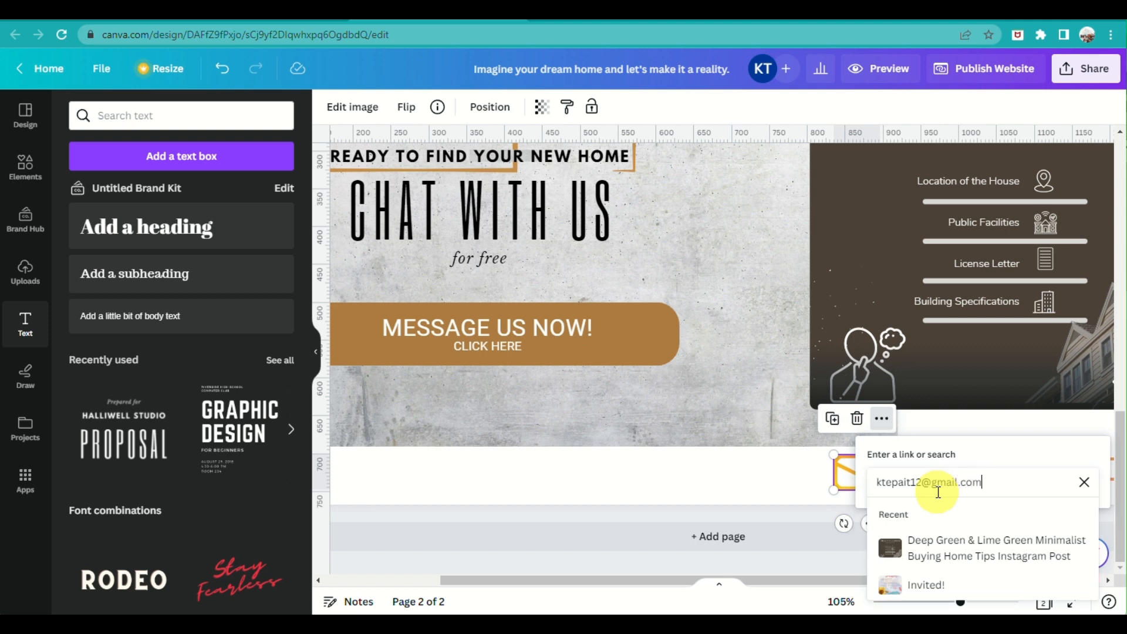
key(Return)
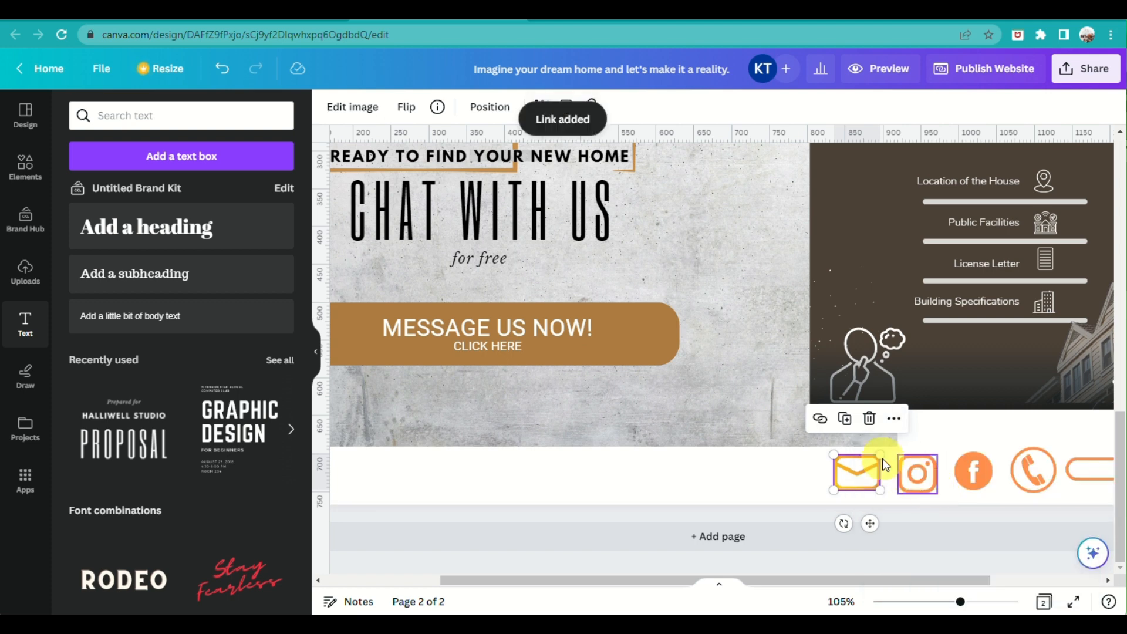
click(914, 473)
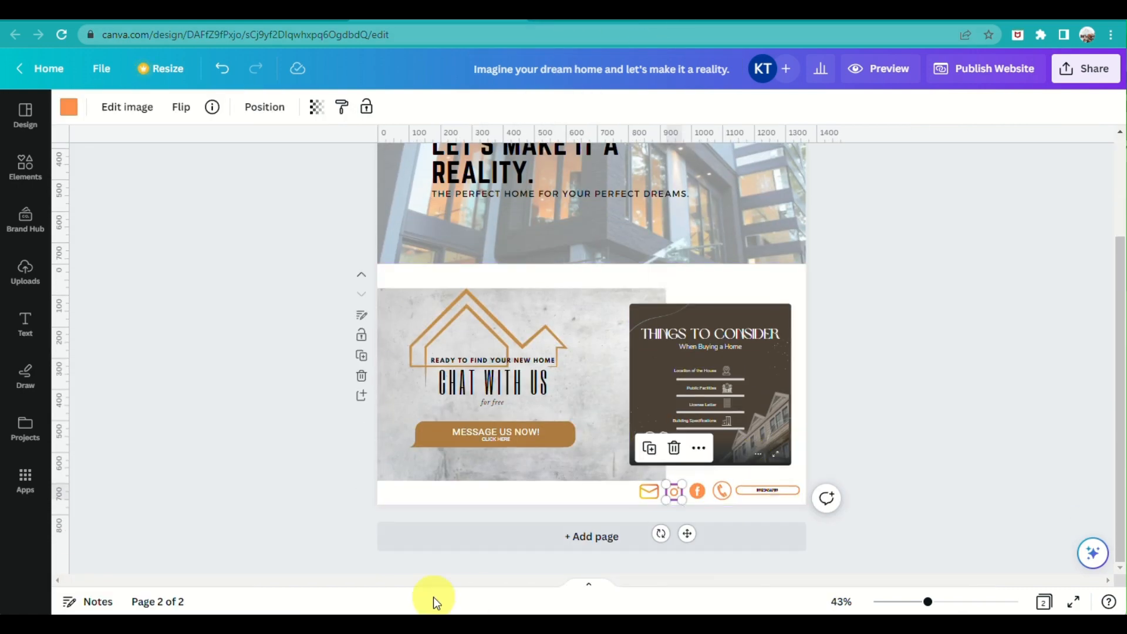
From page 1, preview the website and scroll from the house headline to the contact icons
click(998, 379)
scroll(752, 367, up, 3)
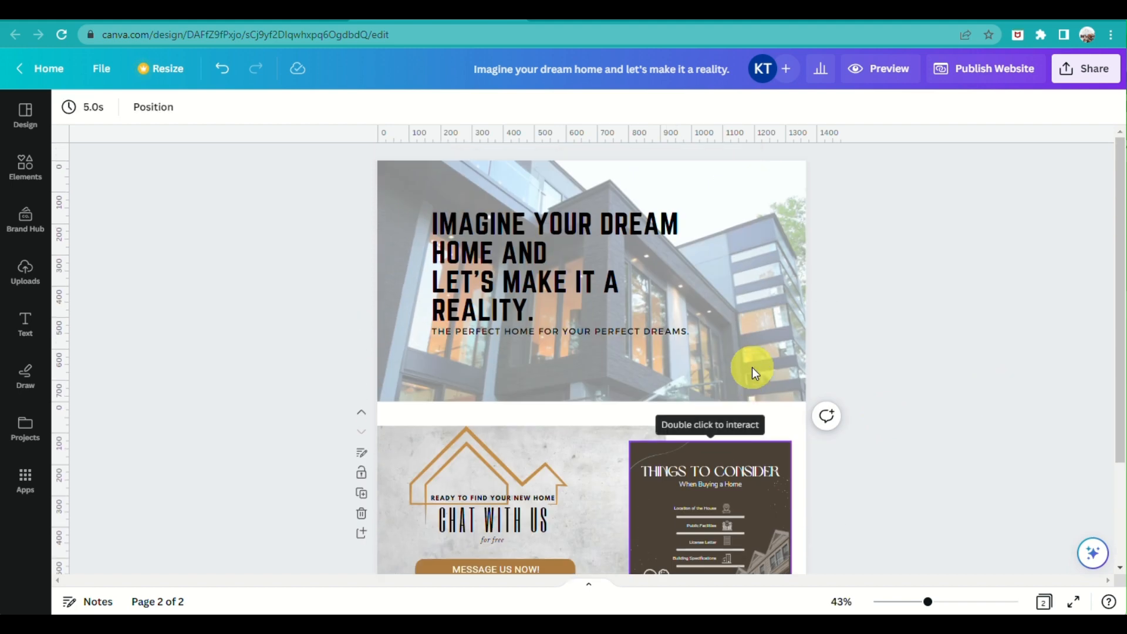
click(889, 82)
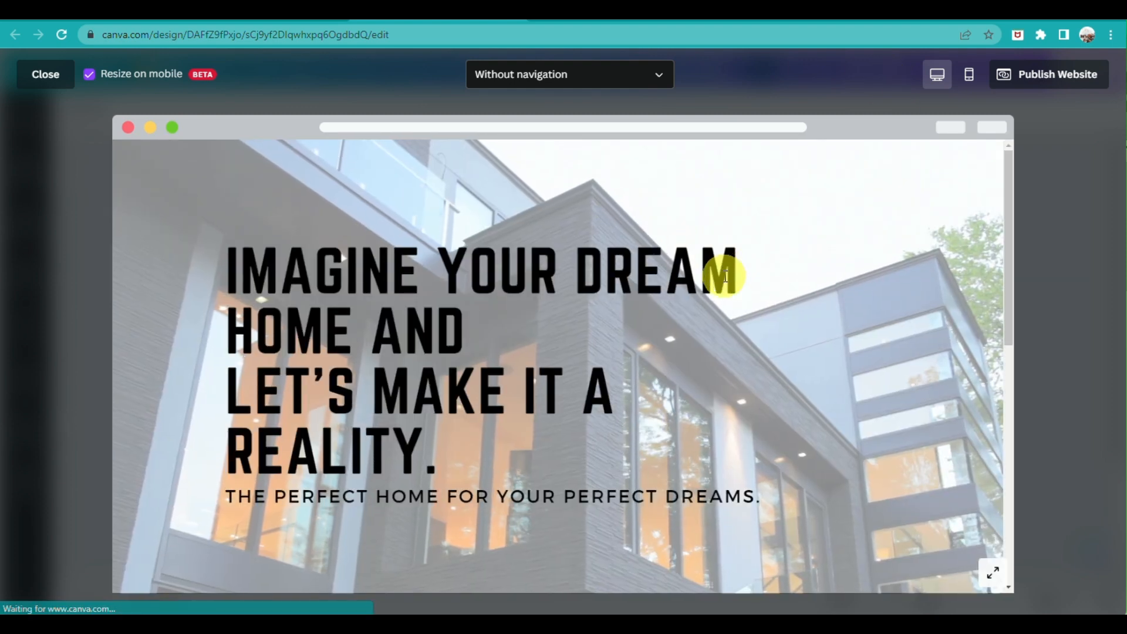
scroll(726, 276, down, 1)
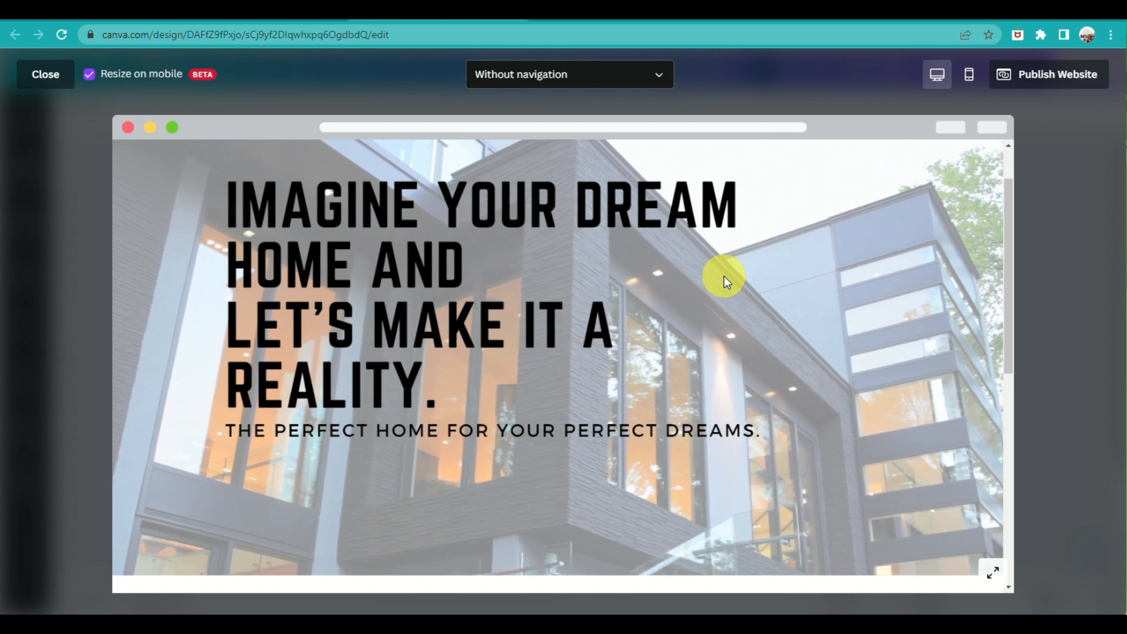
scroll(725, 277, up, 1)
scroll(725, 276, down, 2)
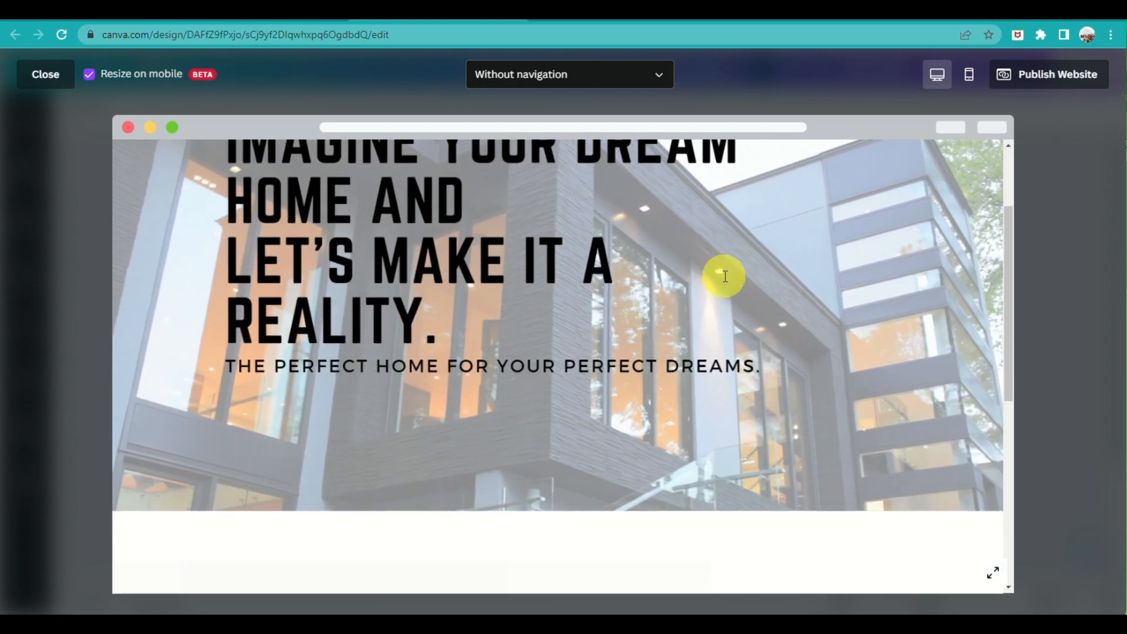
scroll(726, 275, up, 2)
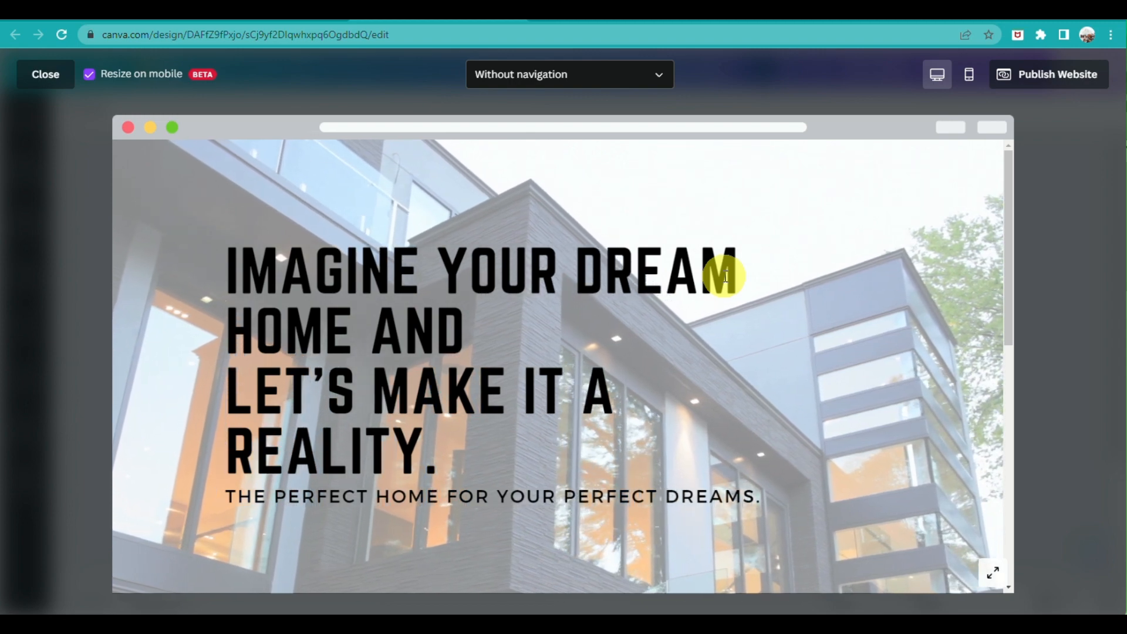
scroll(725, 276, down, 7)
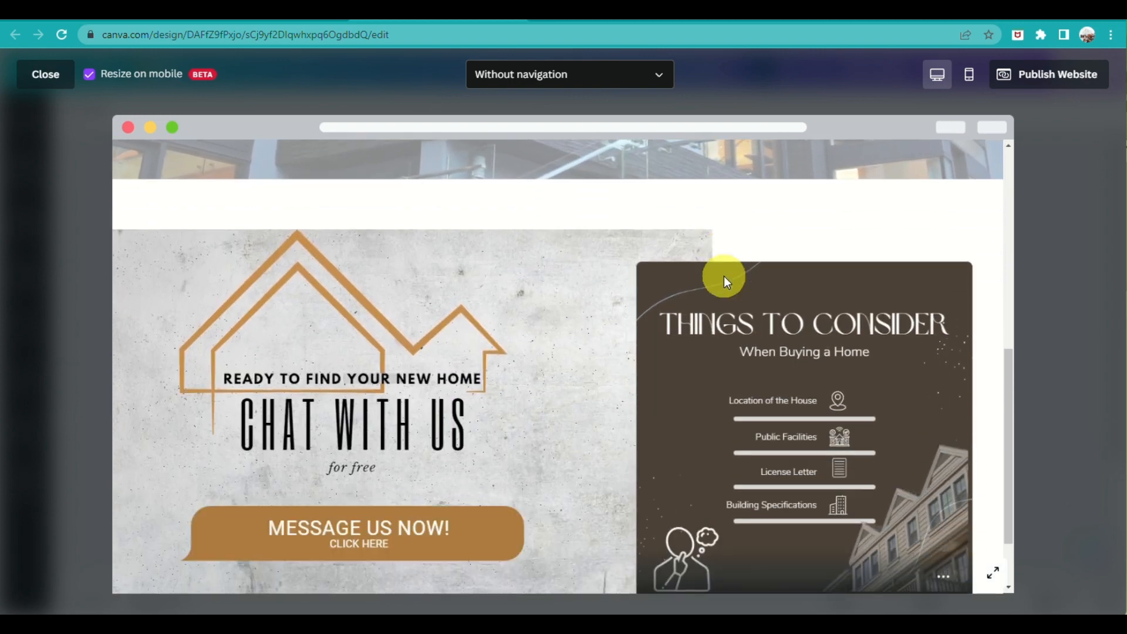
scroll(724, 276, down, 1)
scroll(724, 275, down, 1)
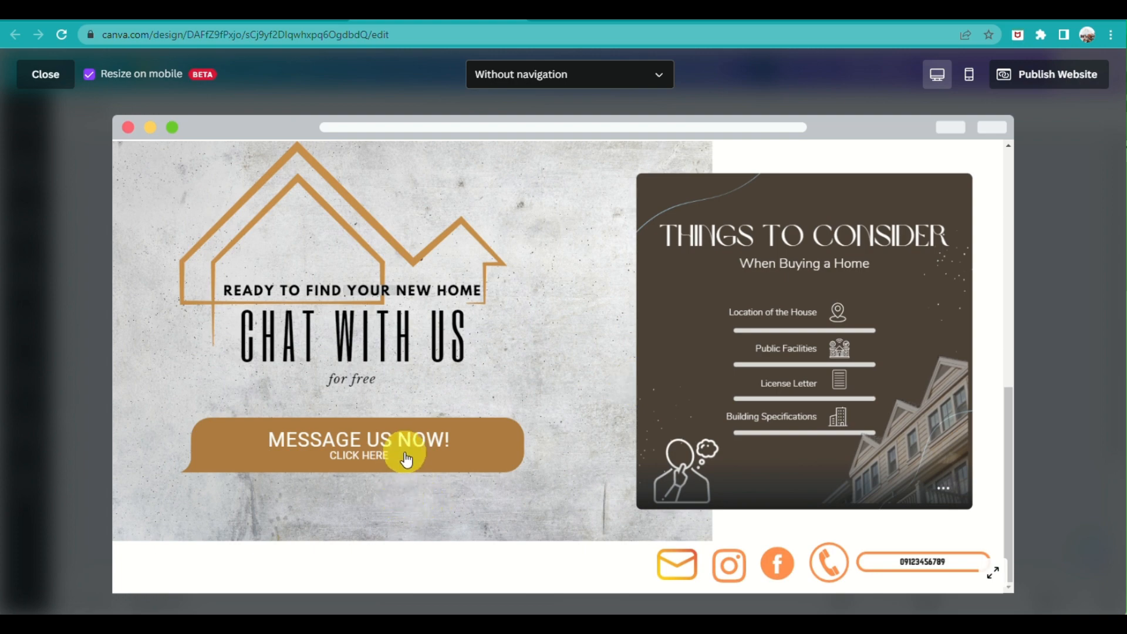
click(372, 456)
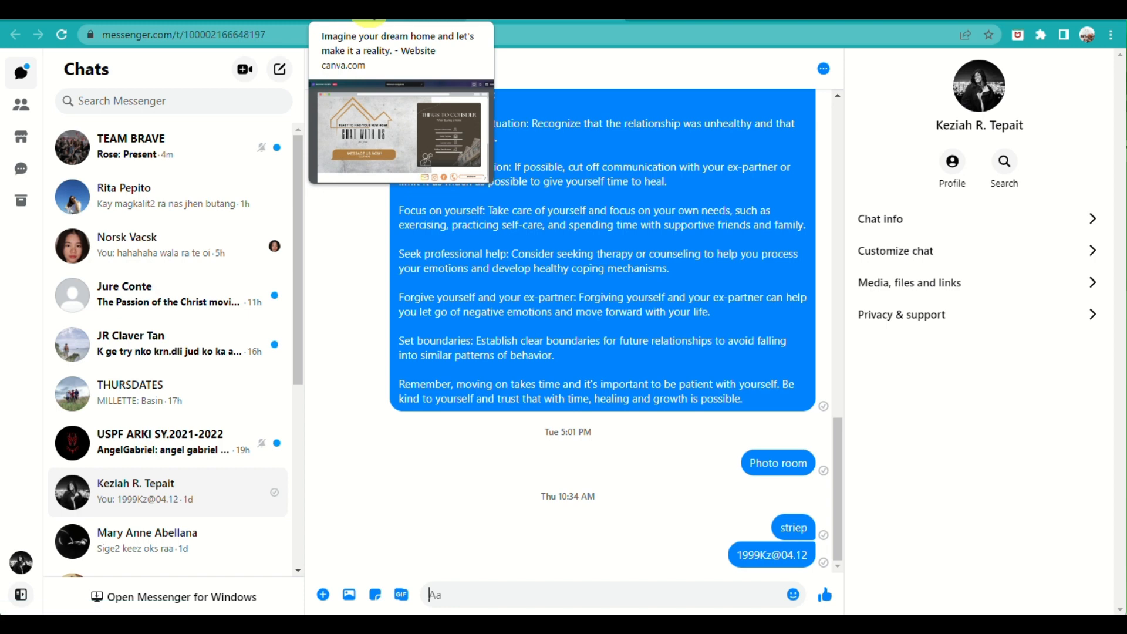
click(368, 21)
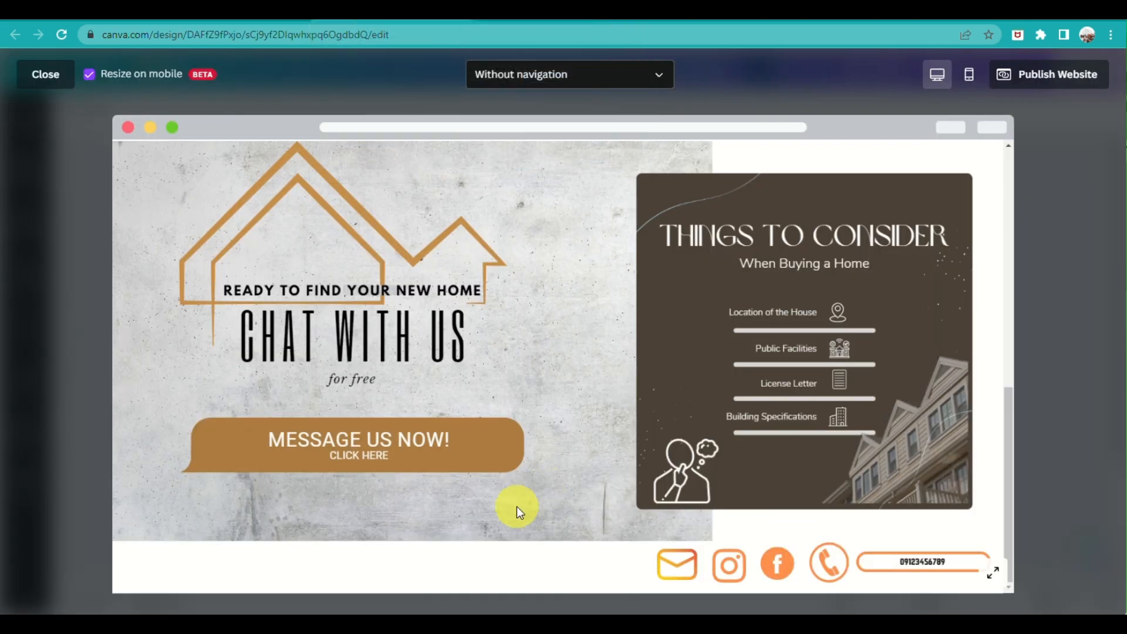
click(676, 581)
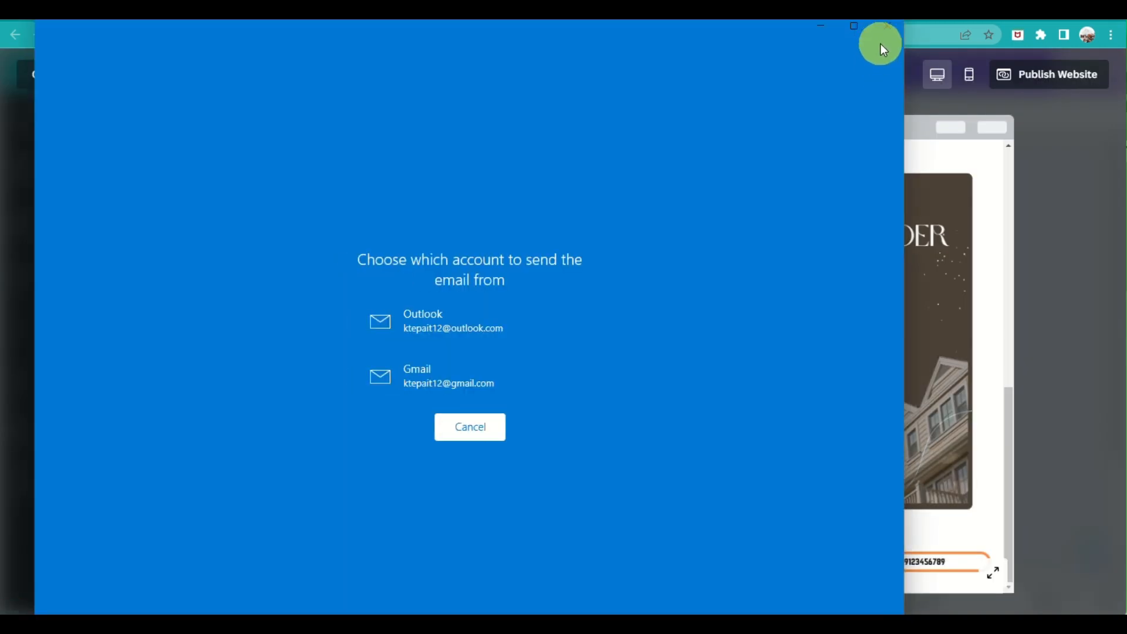
click(886, 26)
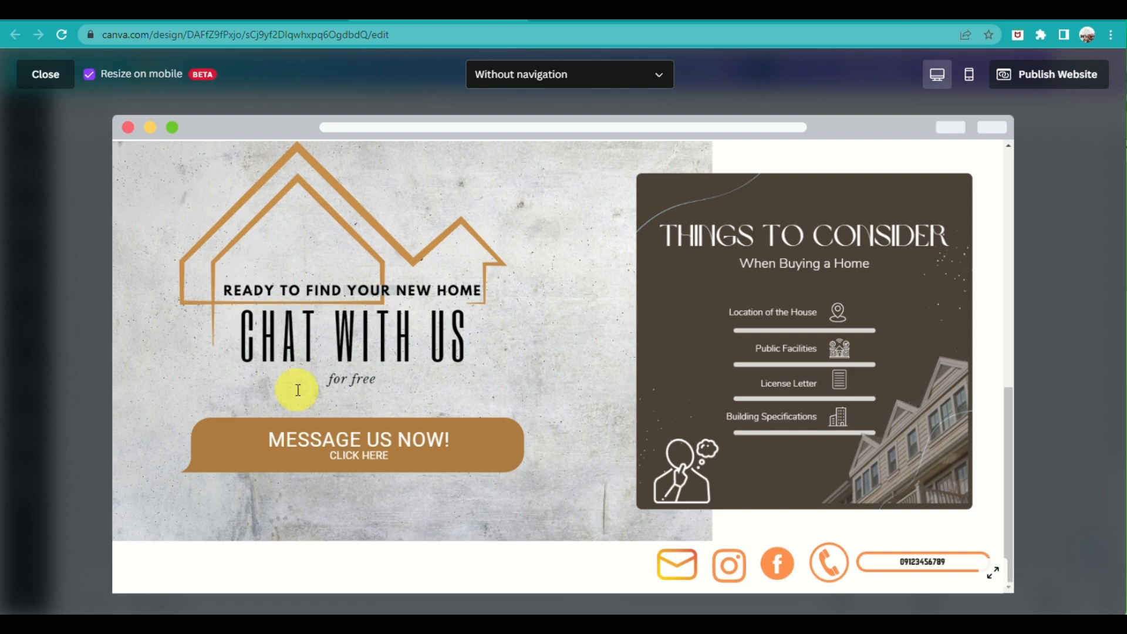
scroll(742, 496, up, 10)
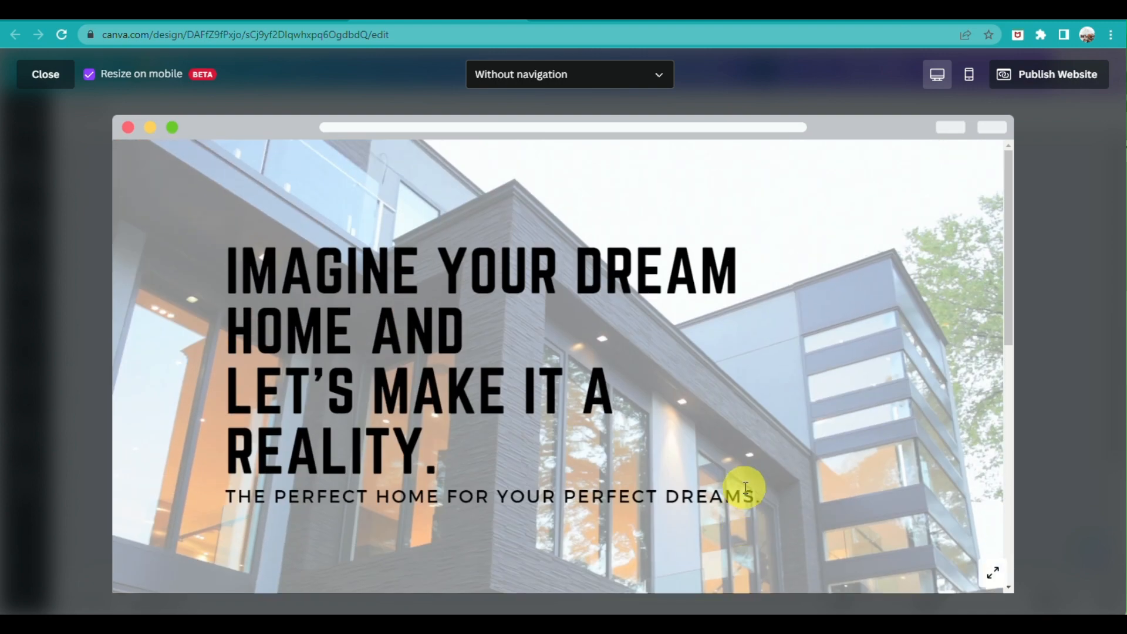
Review the site in the Mobile phone layout, then close the preview to resume editing
scroll(744, 487, down, 10)
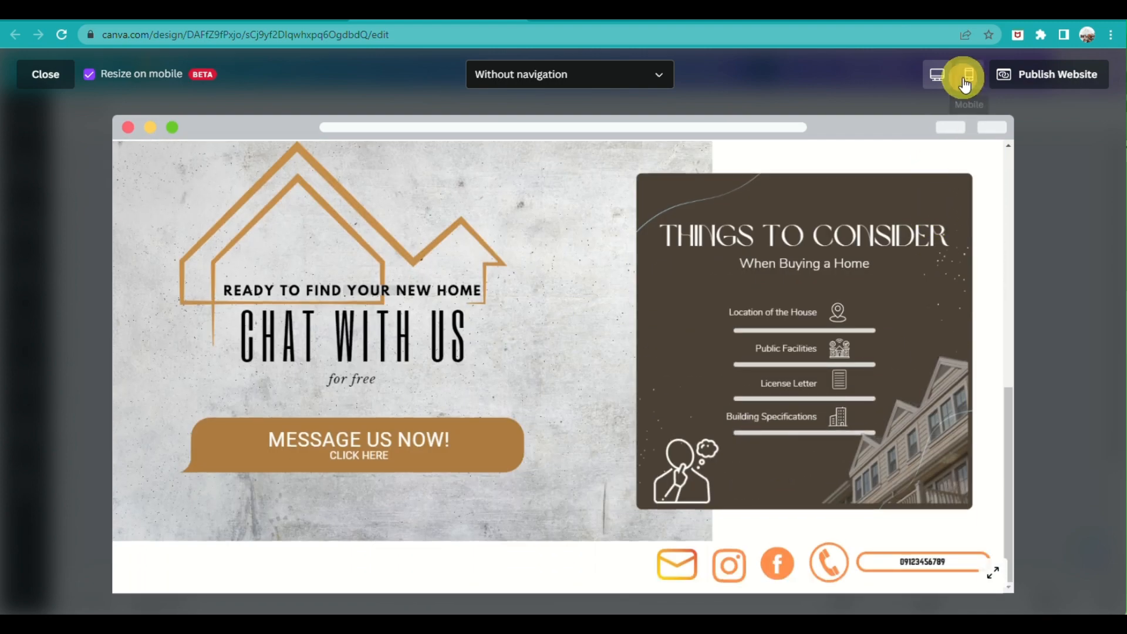
click(964, 85)
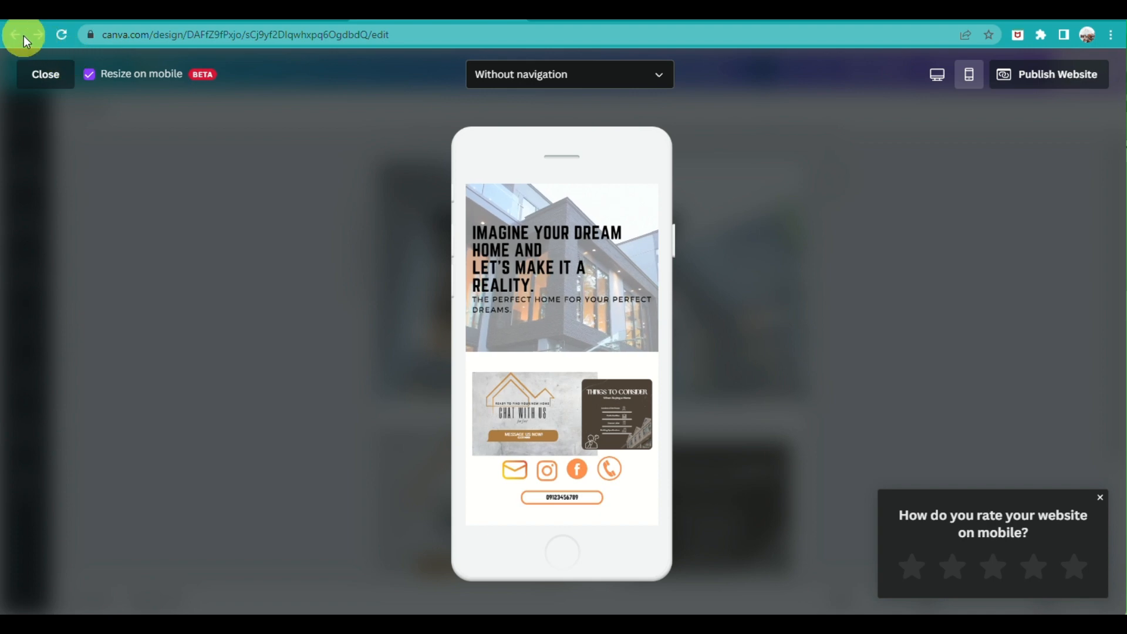
click(45, 74)
Bring up the Publish Website options, keeping Without navigation and the Free domain choice
scroll(912, 343, down, 1)
scroll(913, 344, down, 3)
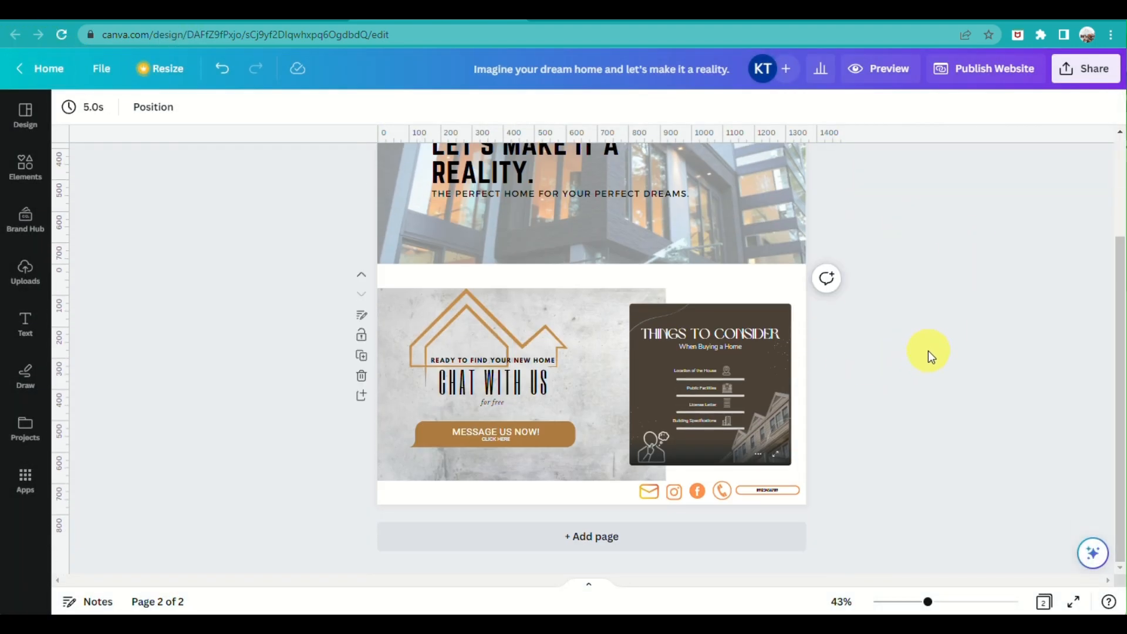
scroll(930, 347, up, 4)
click(1005, 85)
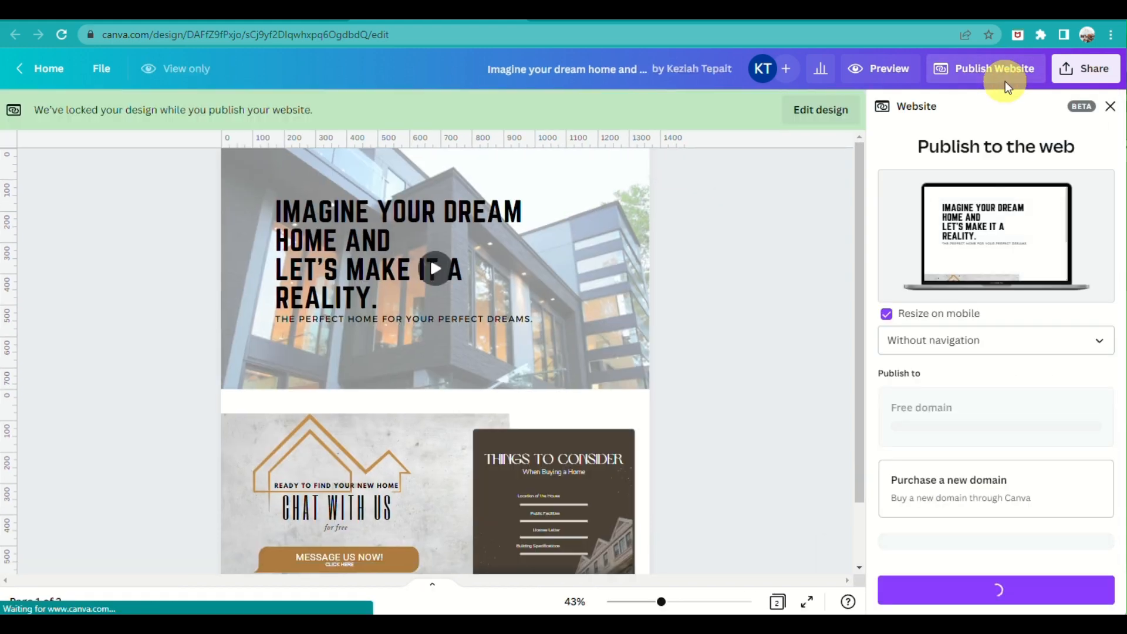
click(988, 340)
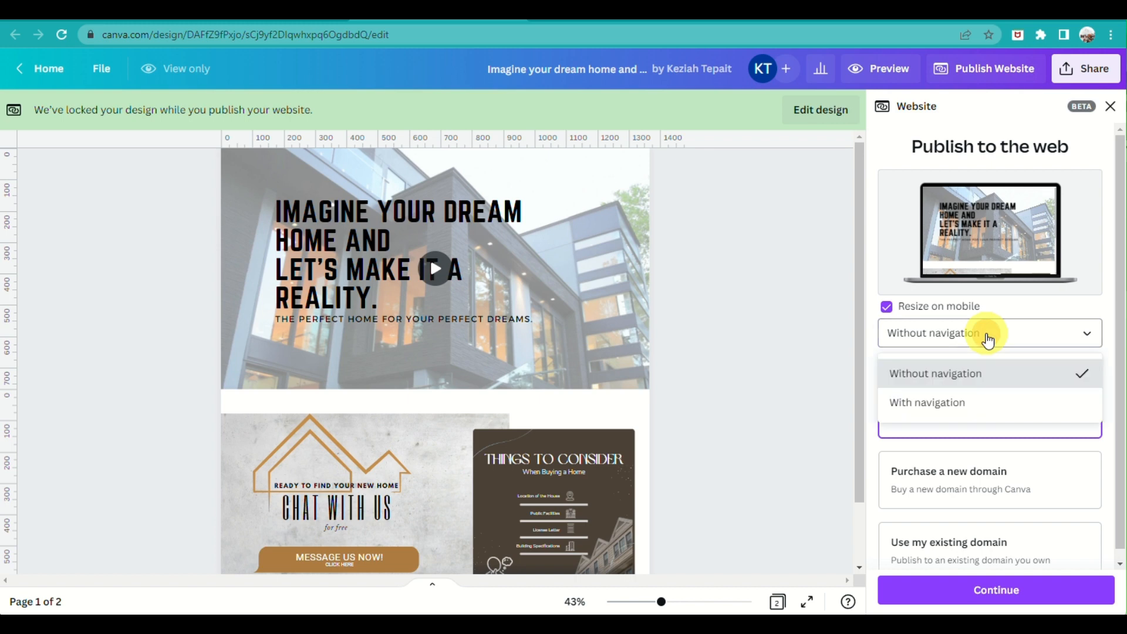
click(988, 341)
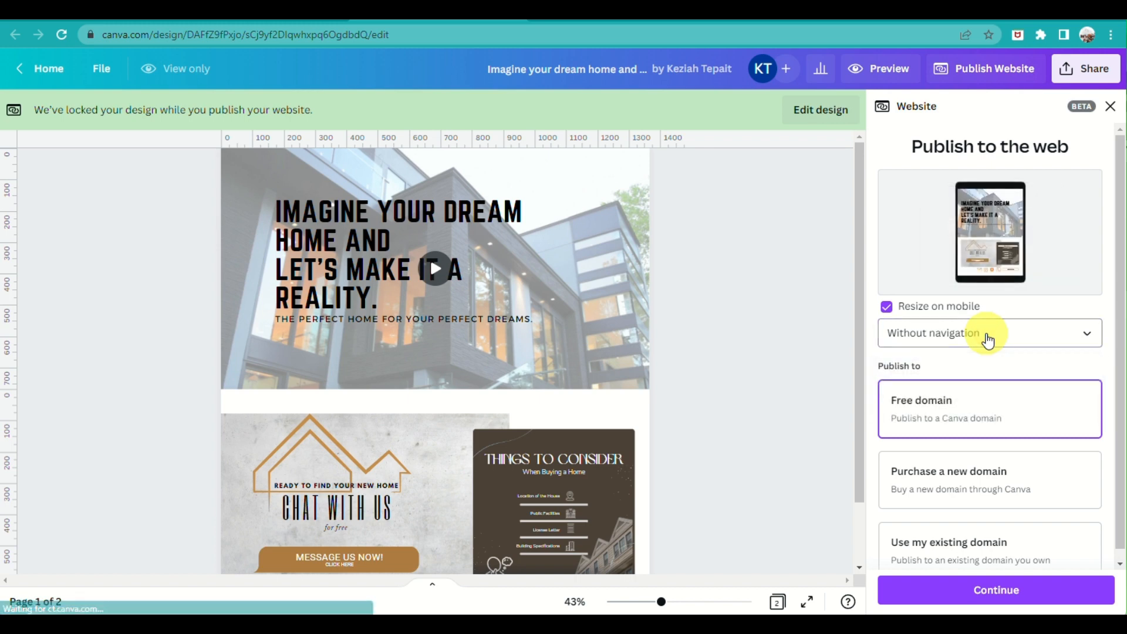
scroll(962, 357, down, 1)
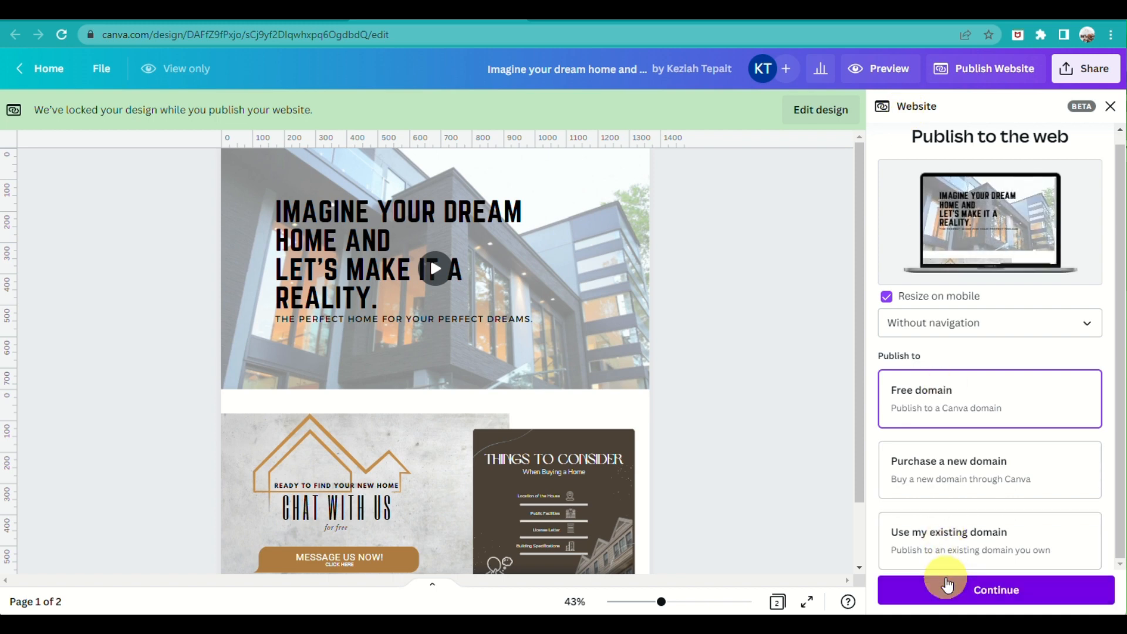
Try 'dream.h', then 'dreamh', as the free .my.canva.site subdomain
click(949, 592)
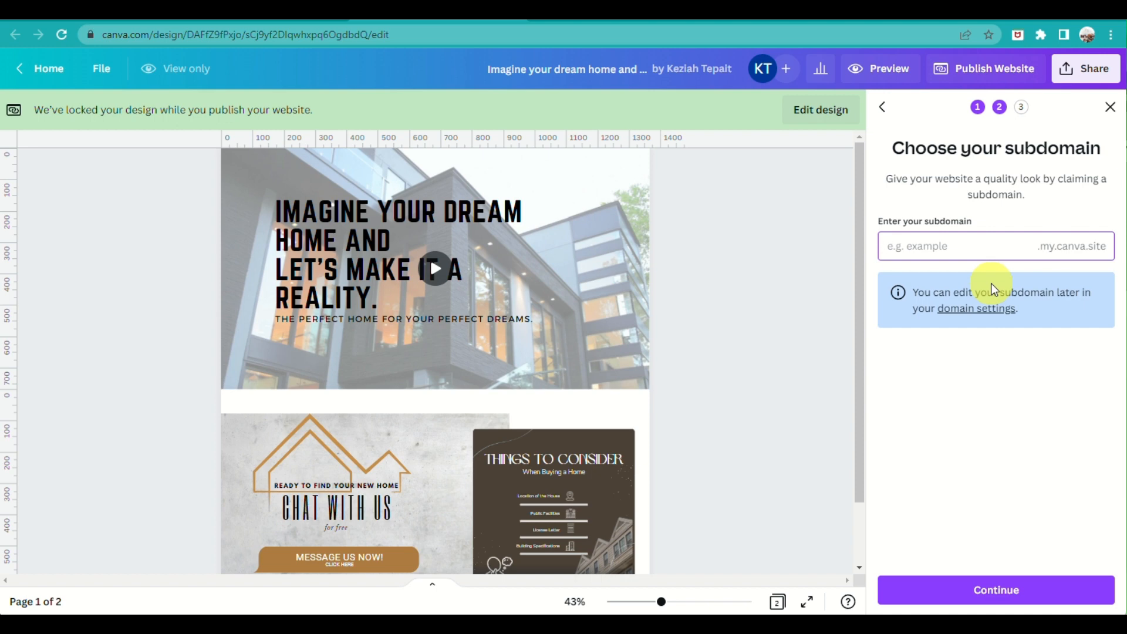
text(dream)
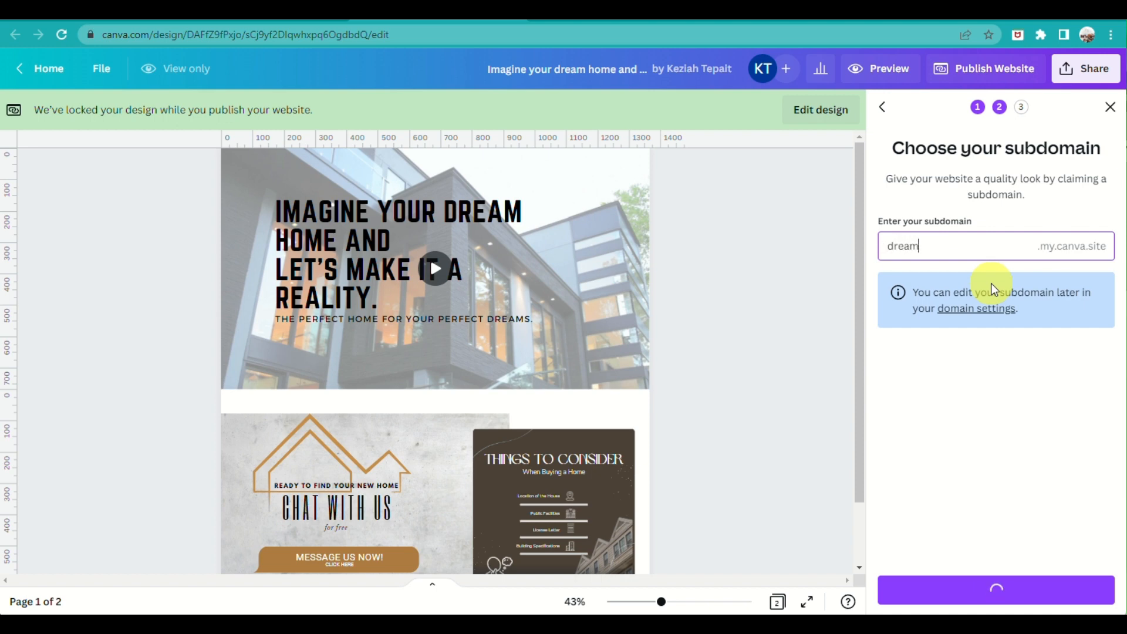
text(.h)
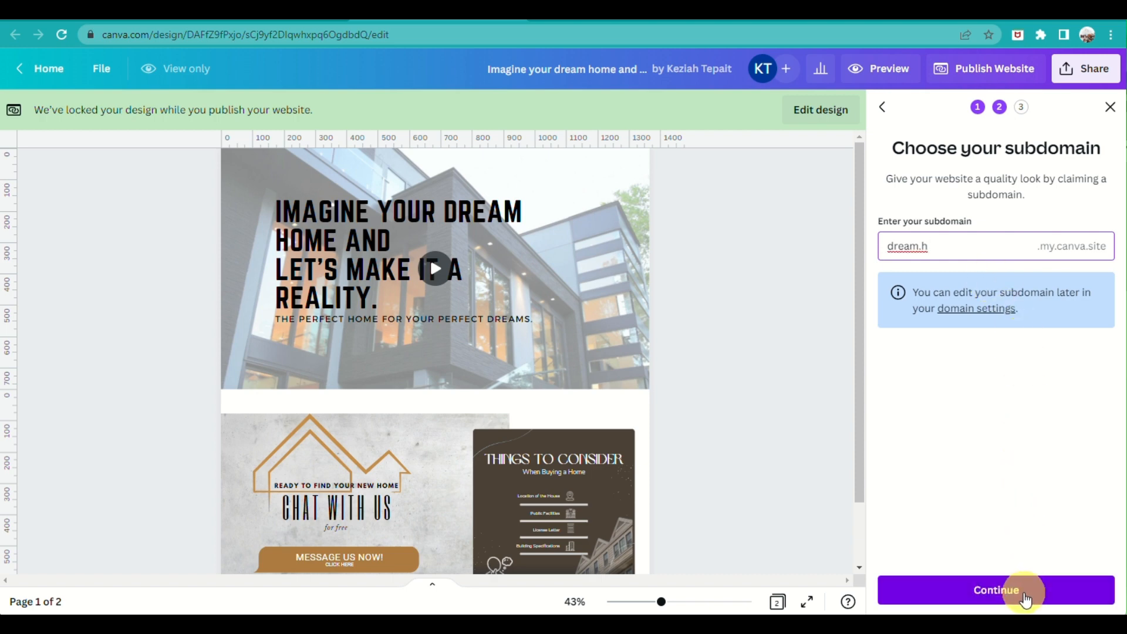
click(1024, 597)
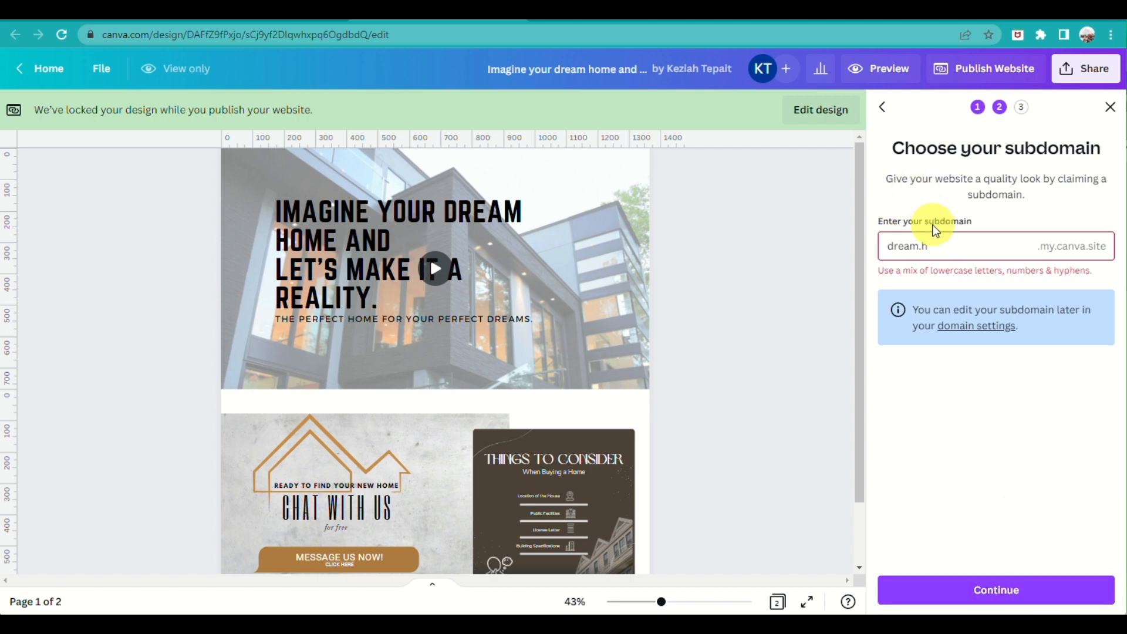
click(925, 241)
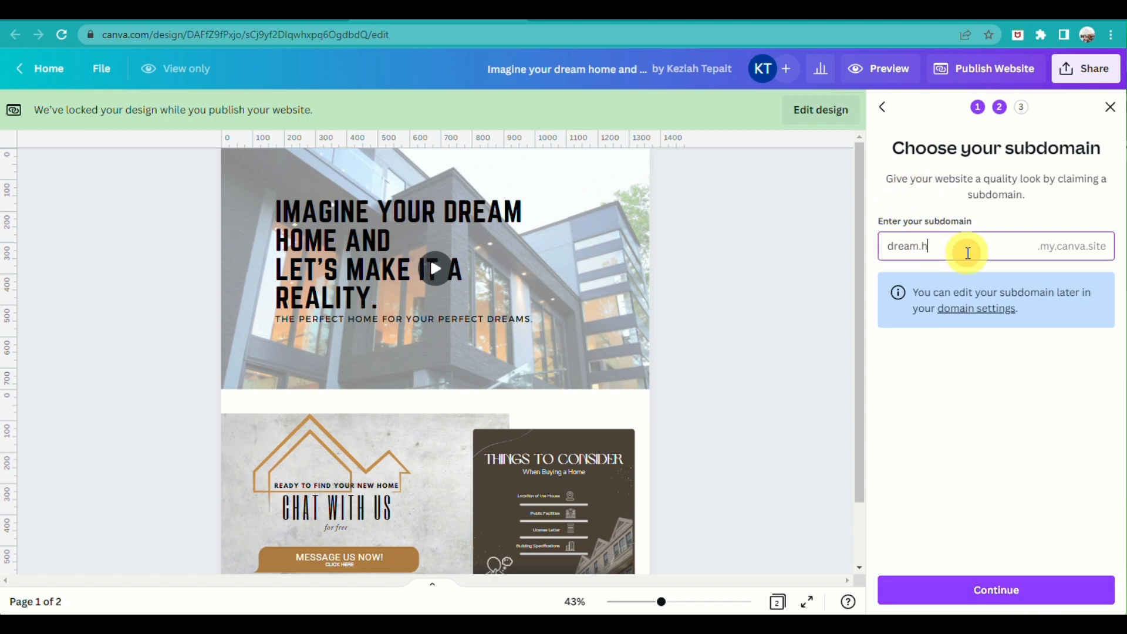
key(BackSpace)
key(BackSpace)
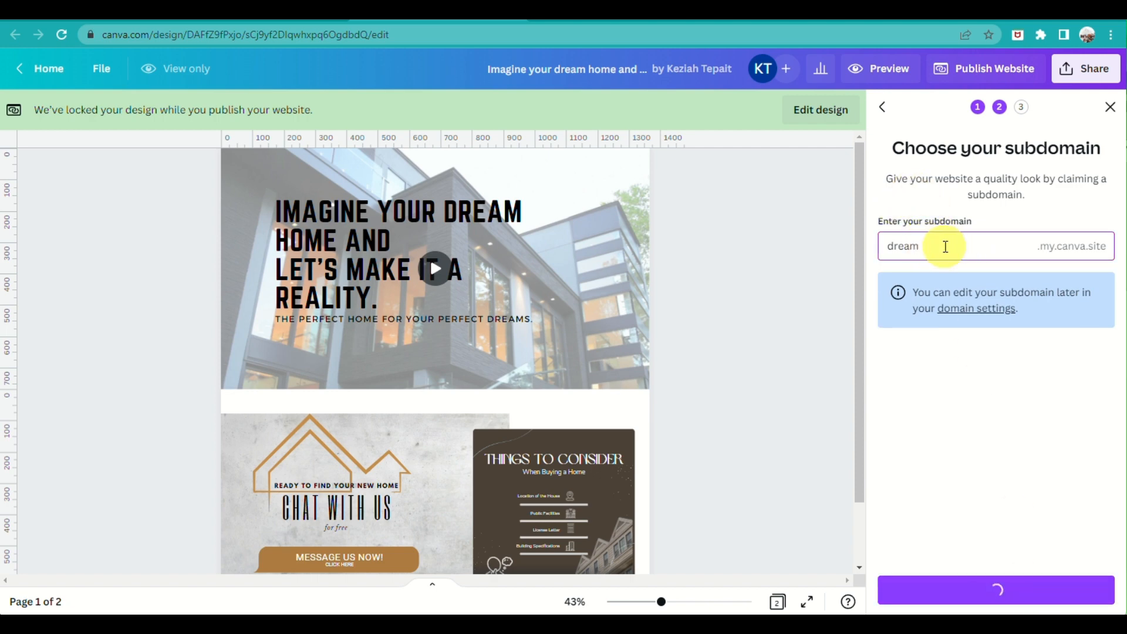
text(h)
click(1074, 591)
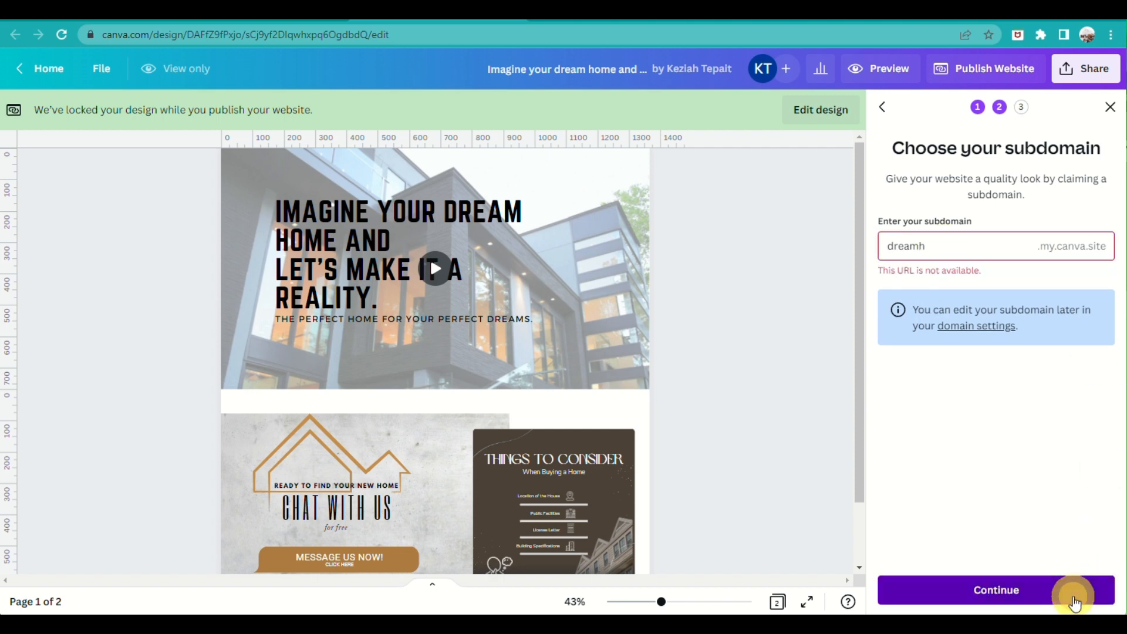
Select the whole subdomain and retype it as 'dream', checking availability again
click(953, 246)
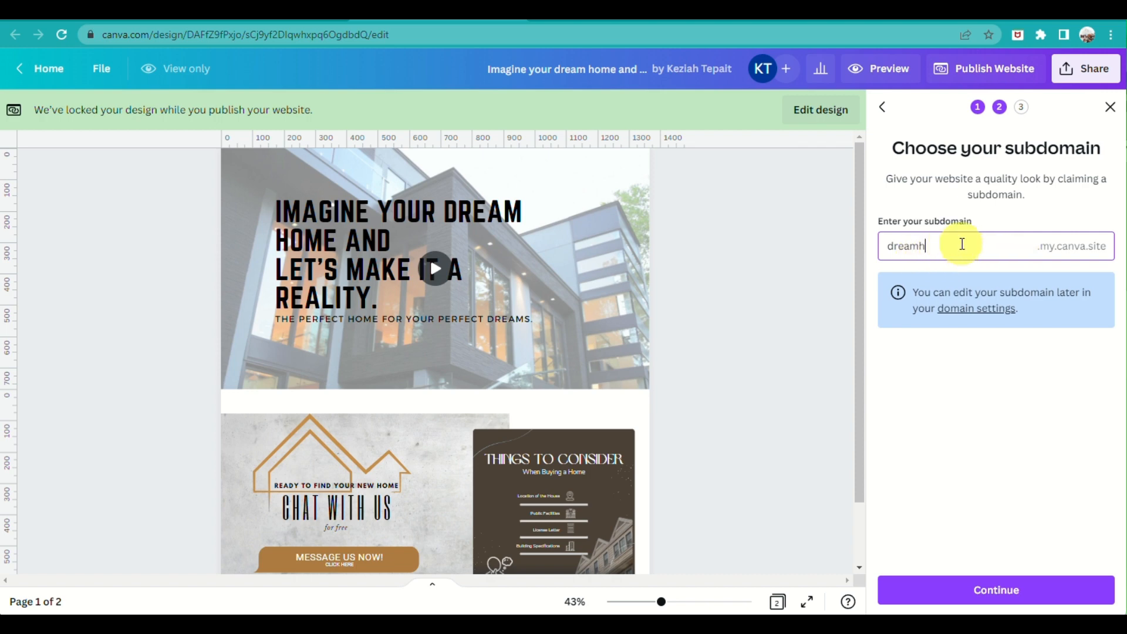
drag(961, 244, 717, 246)
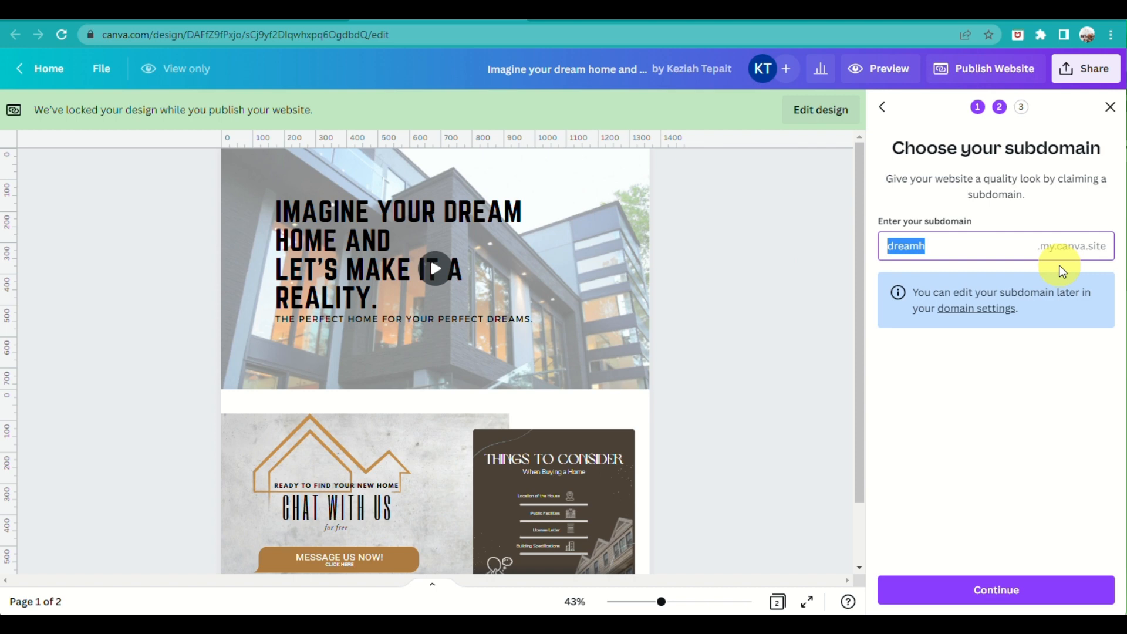
text(dre)
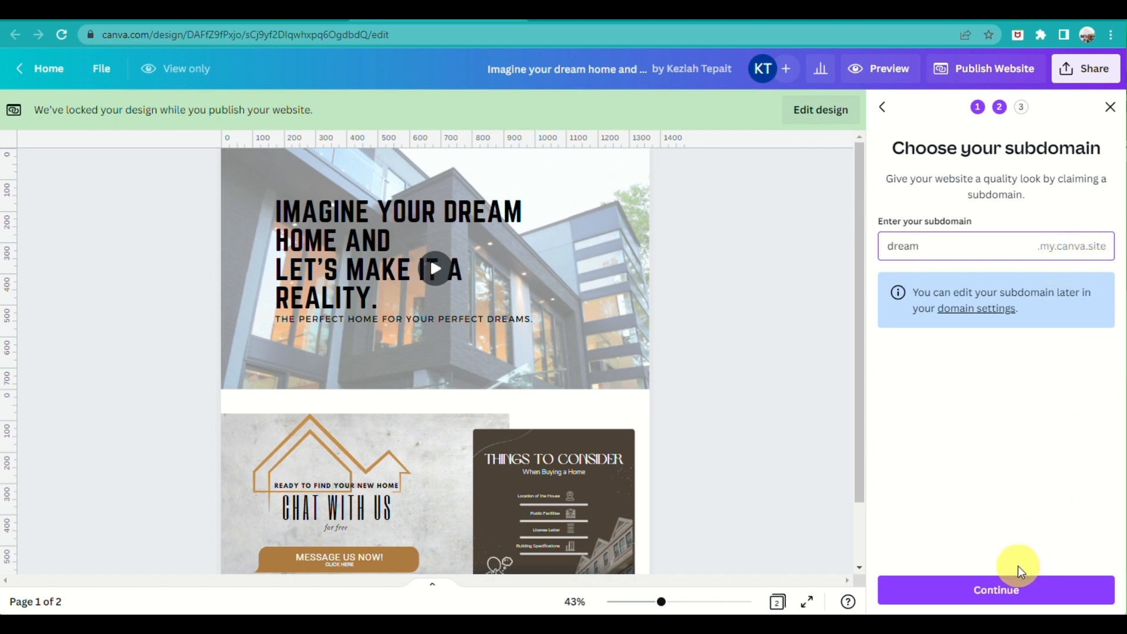
click(1017, 592)
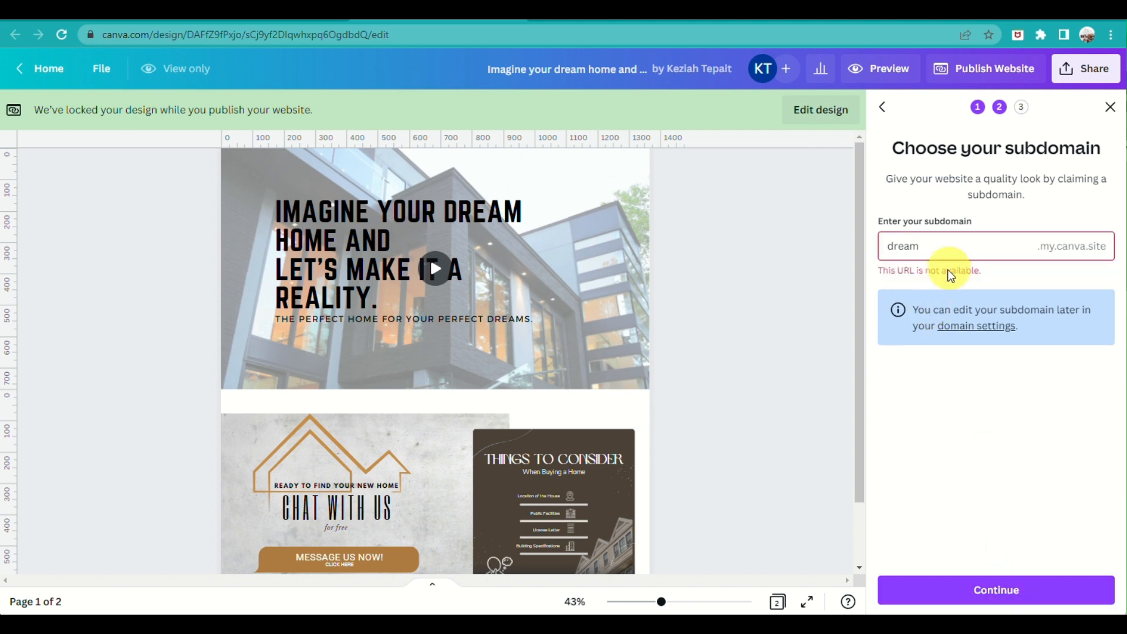
click(967, 242)
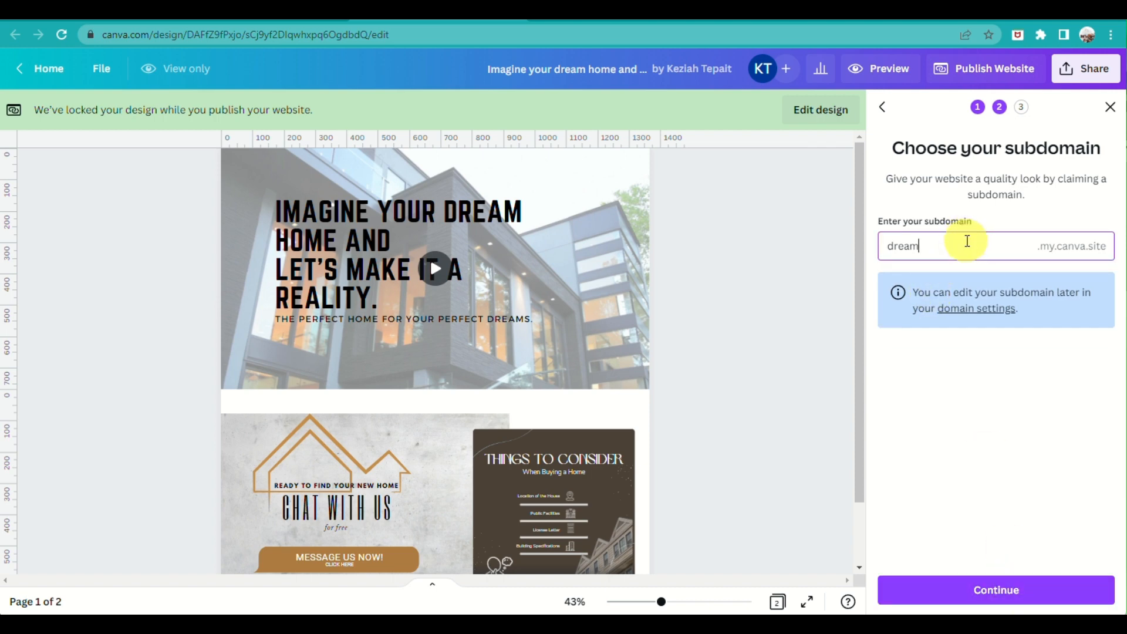
Claim 'dream123', hide the site from search engines, enable password protection, and publish
text(123)
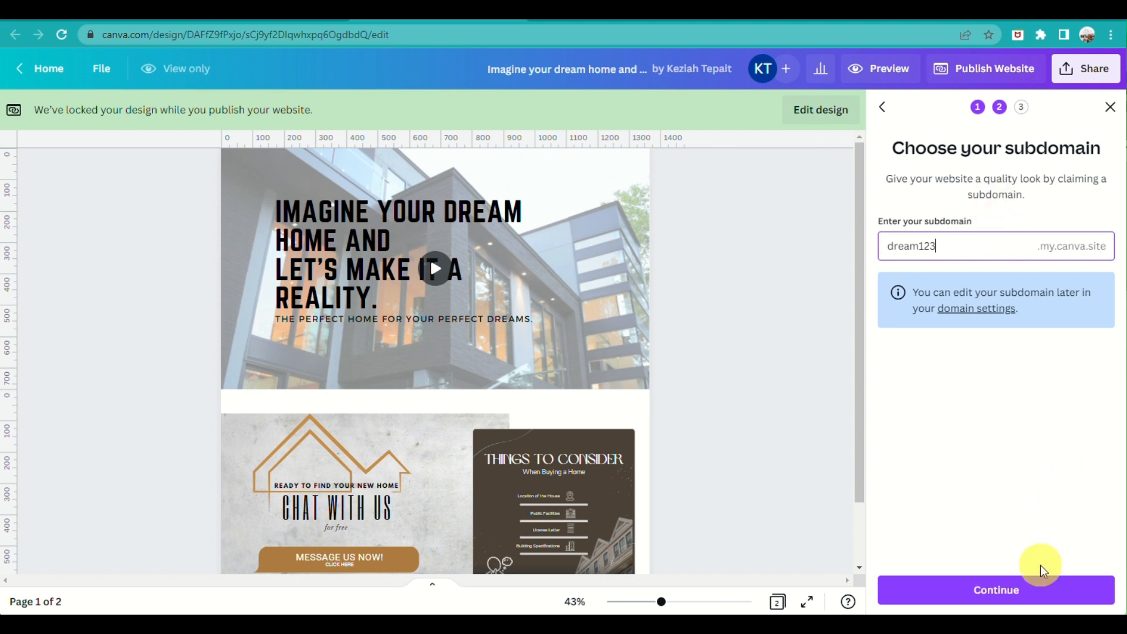
click(1038, 590)
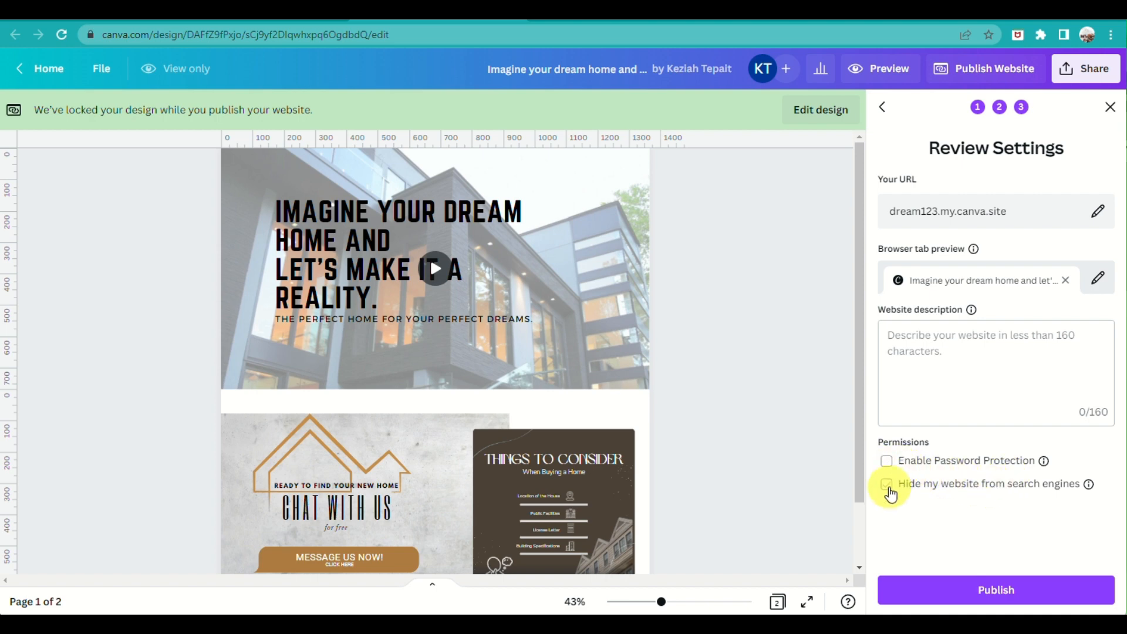
click(888, 487)
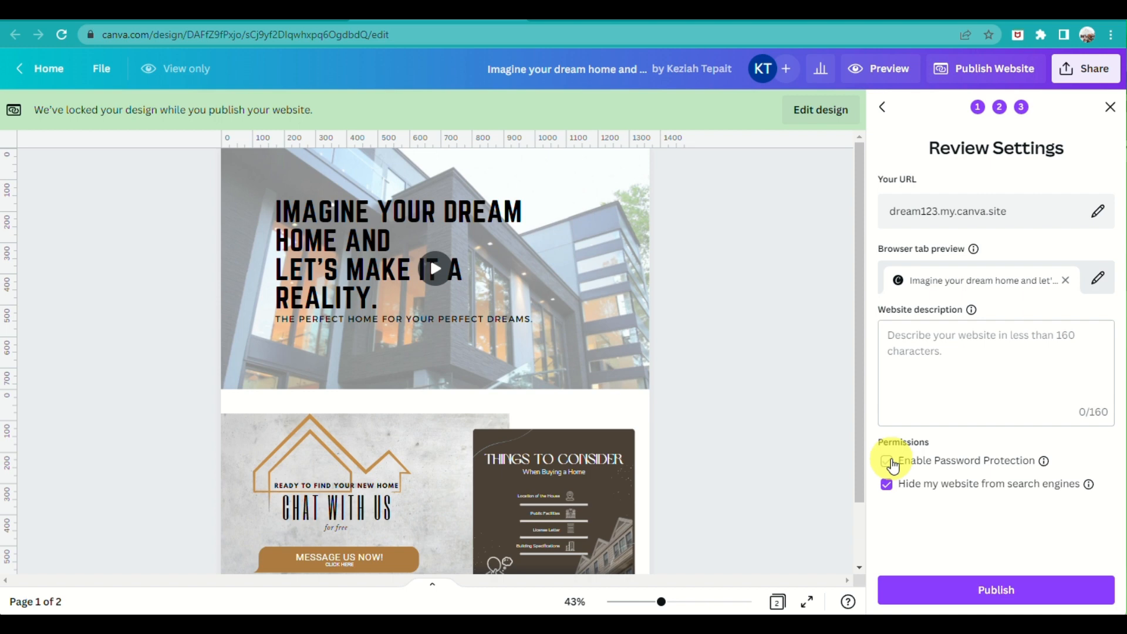
click(887, 462)
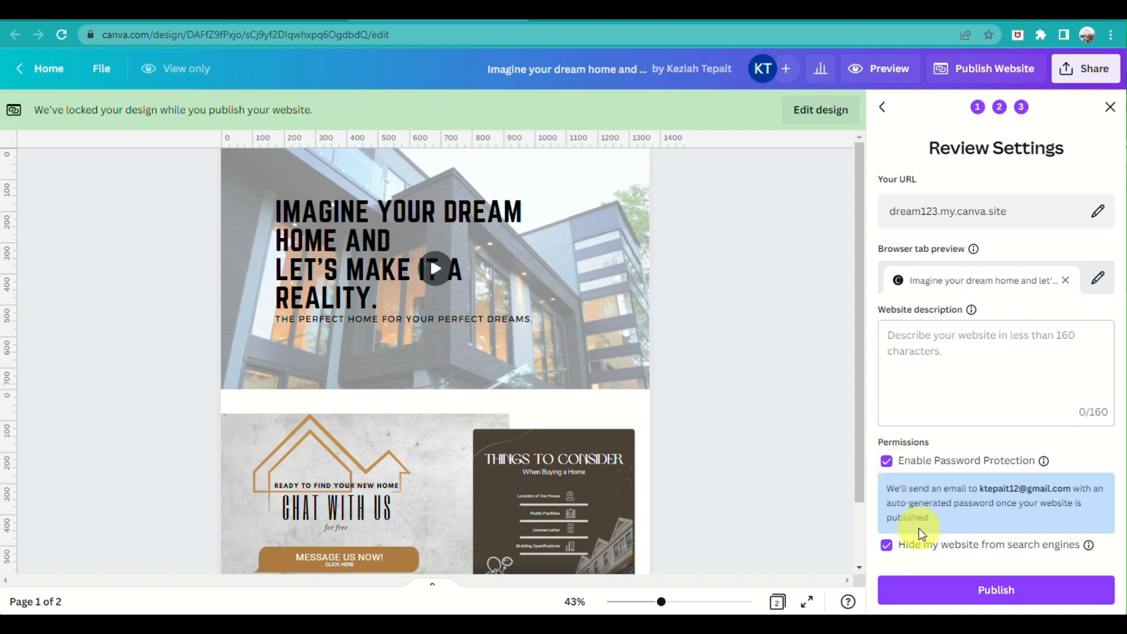
click(1017, 605)
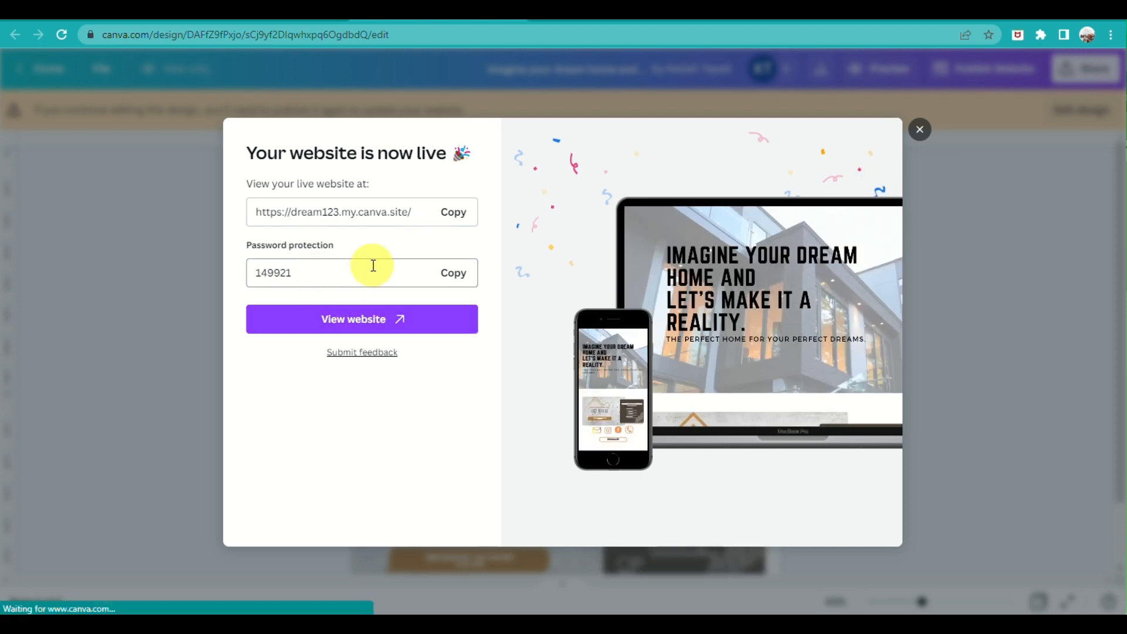
Copy the dream123.my.canva.site address and its password, then view the live website
click(460, 214)
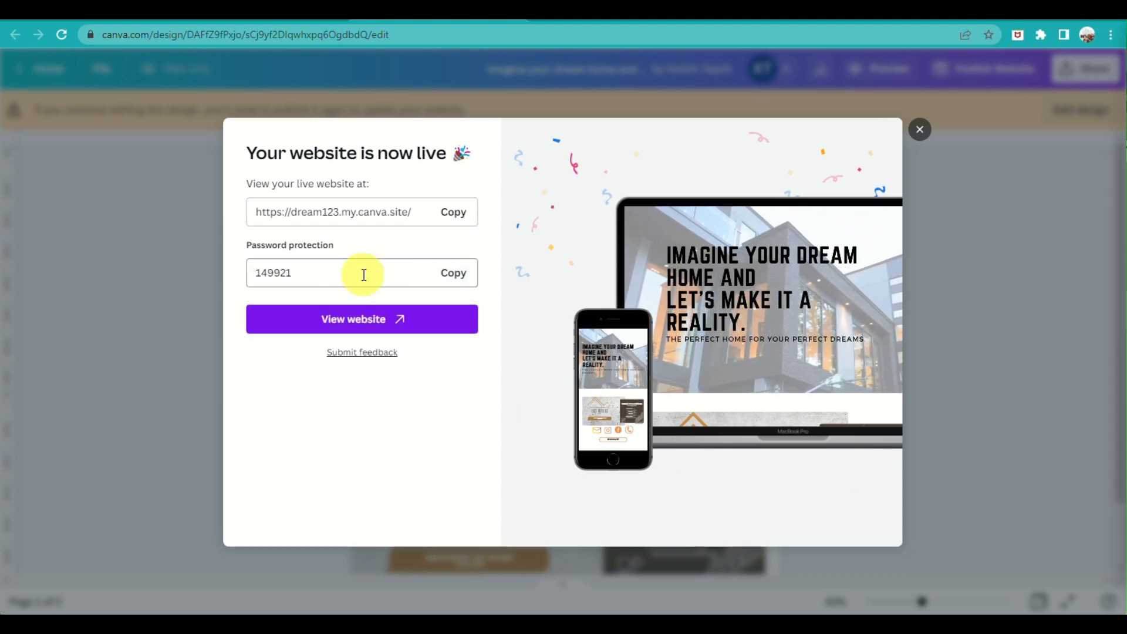
click(450, 272)
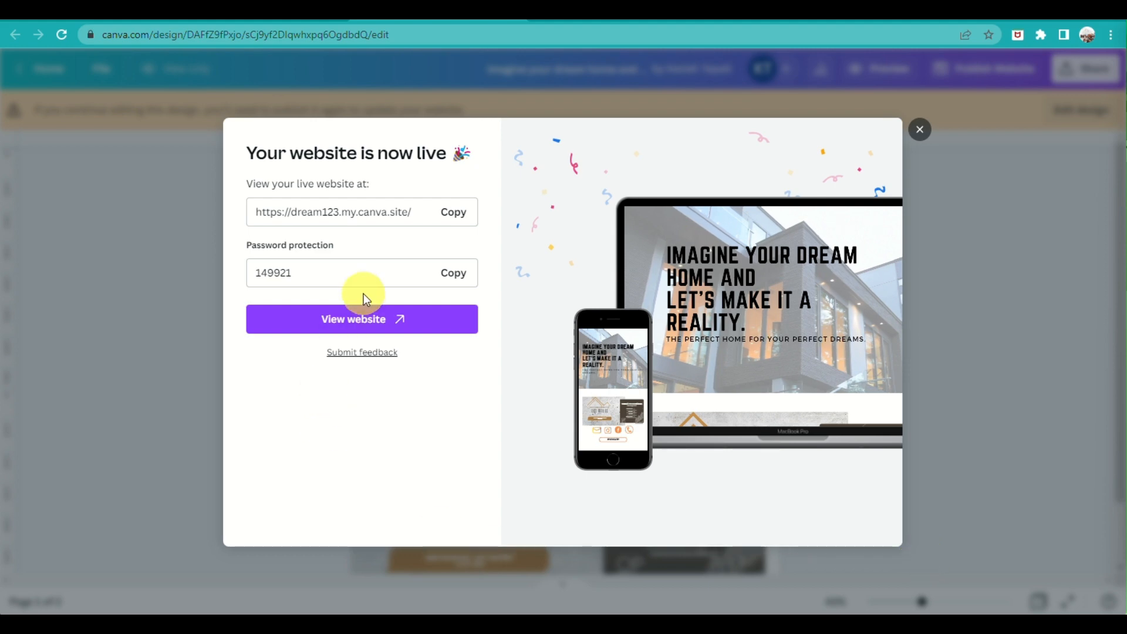
click(379, 325)
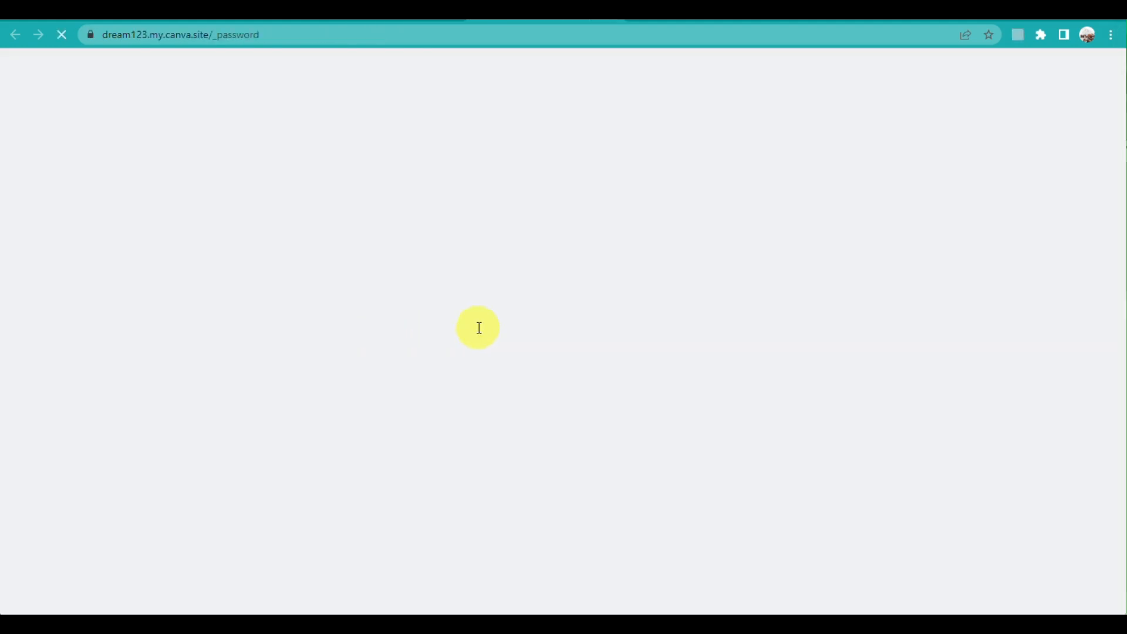
Enter the site password and pass the stairs image captcha to unlock the site
click(596, 297)
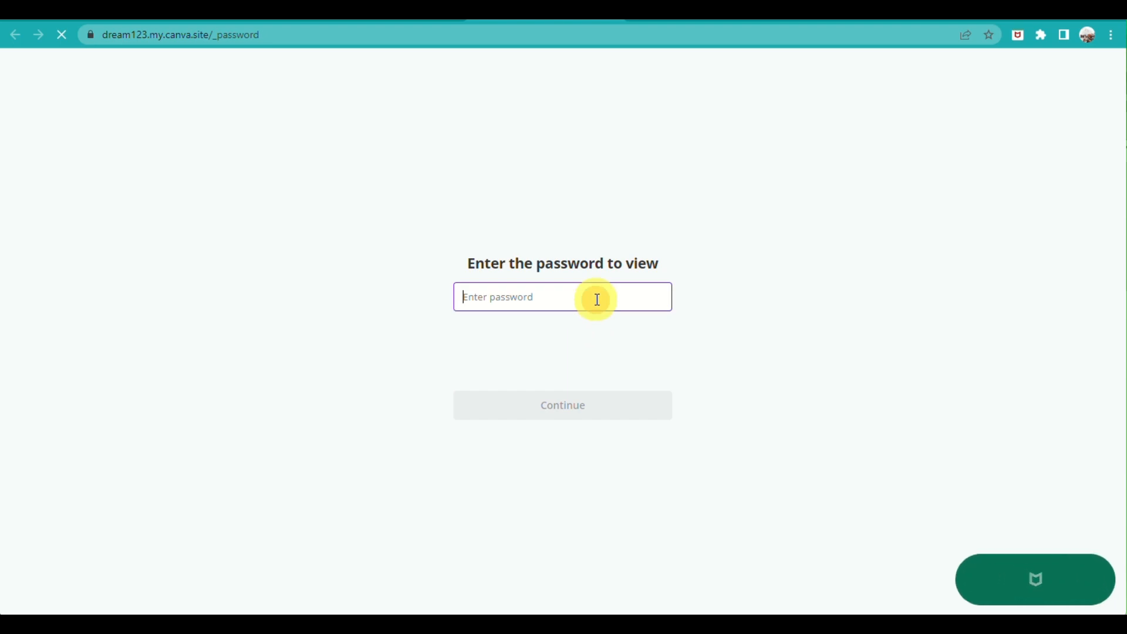
text(••)
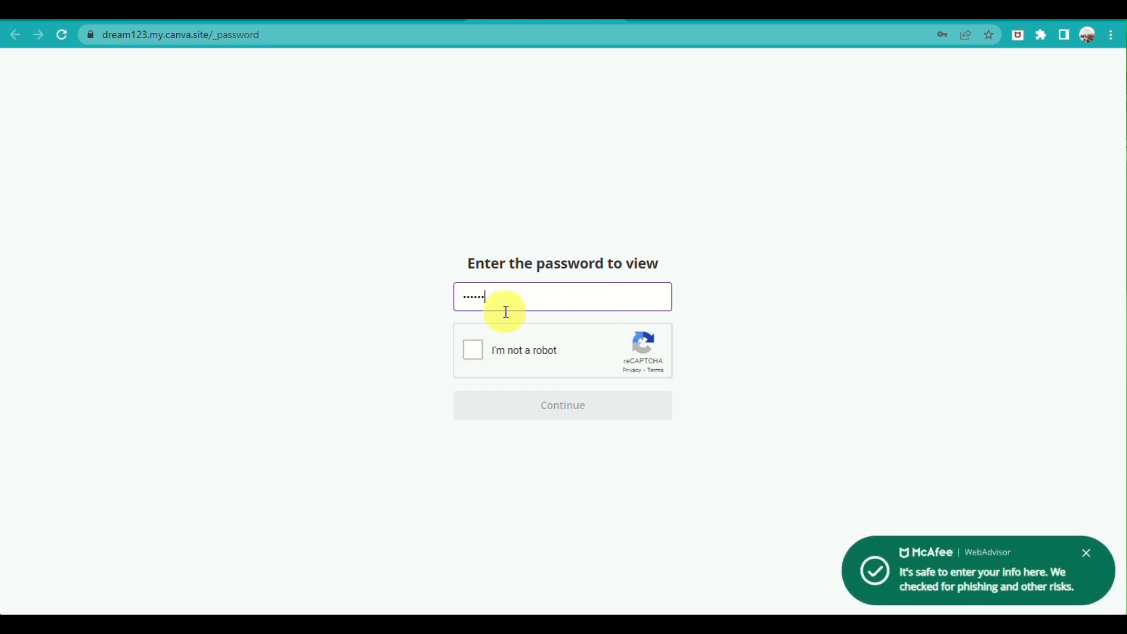
click(478, 352)
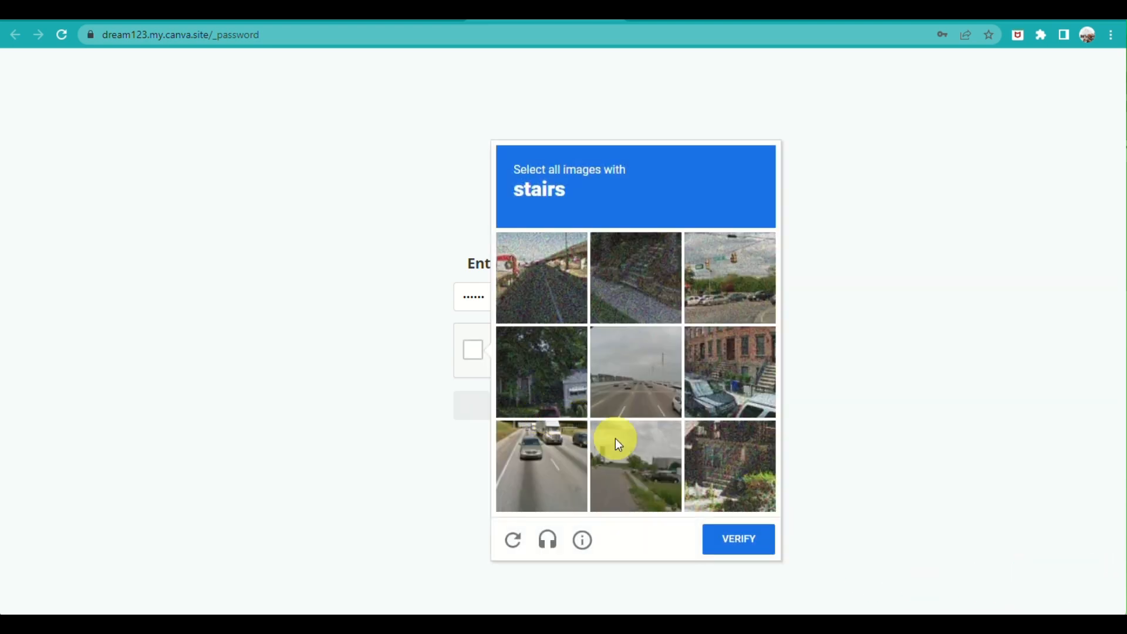
click(642, 295)
click(749, 372)
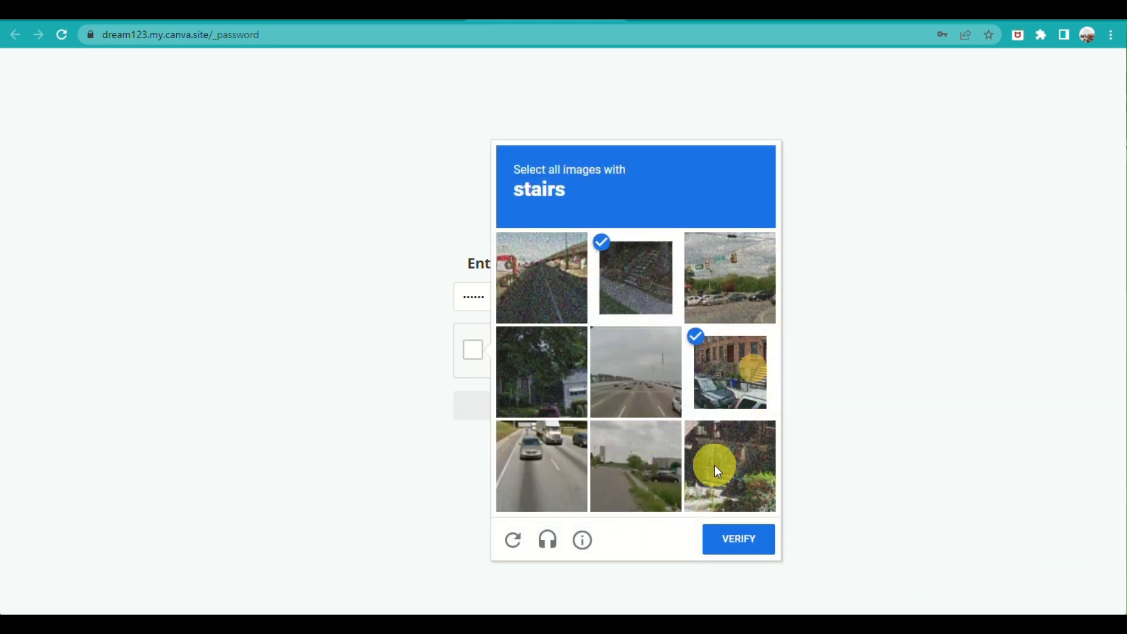
click(716, 466)
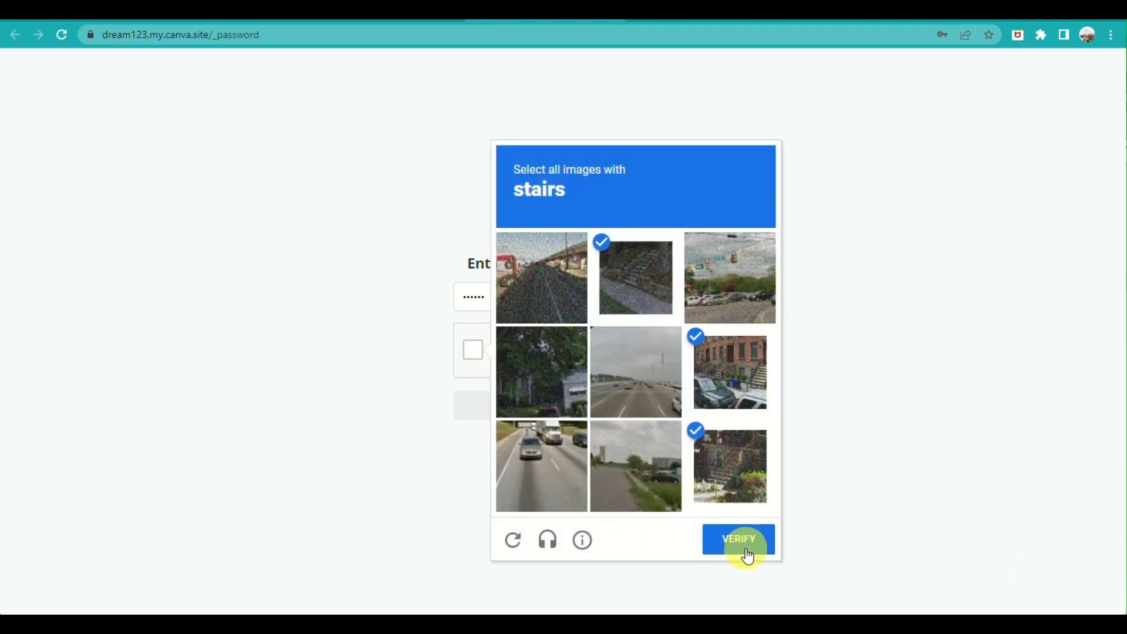
click(742, 543)
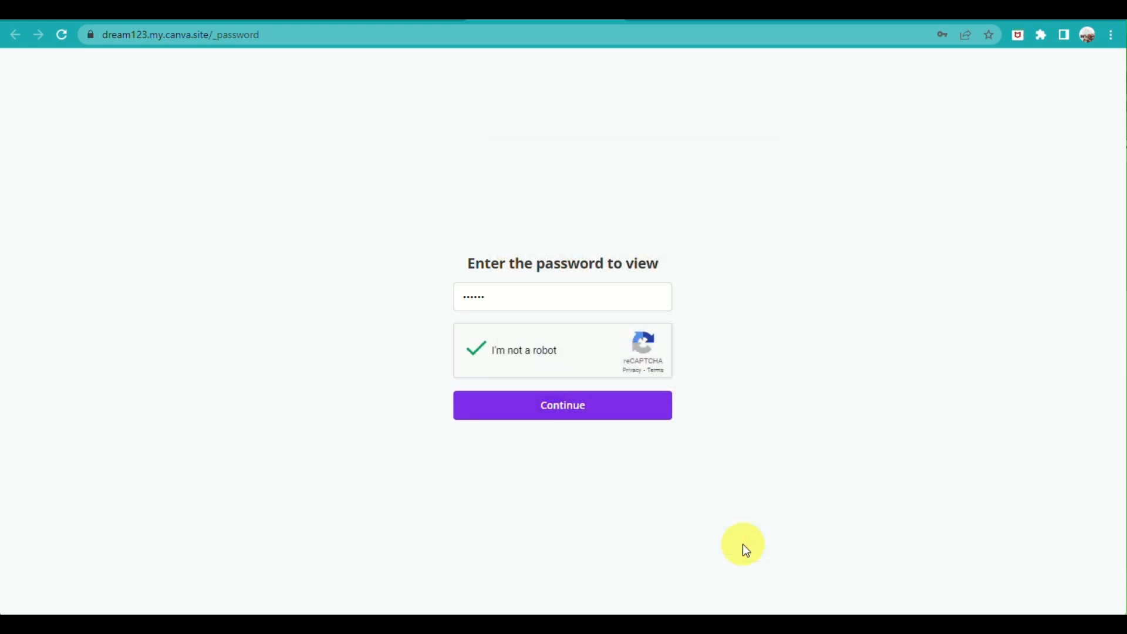
click(618, 407)
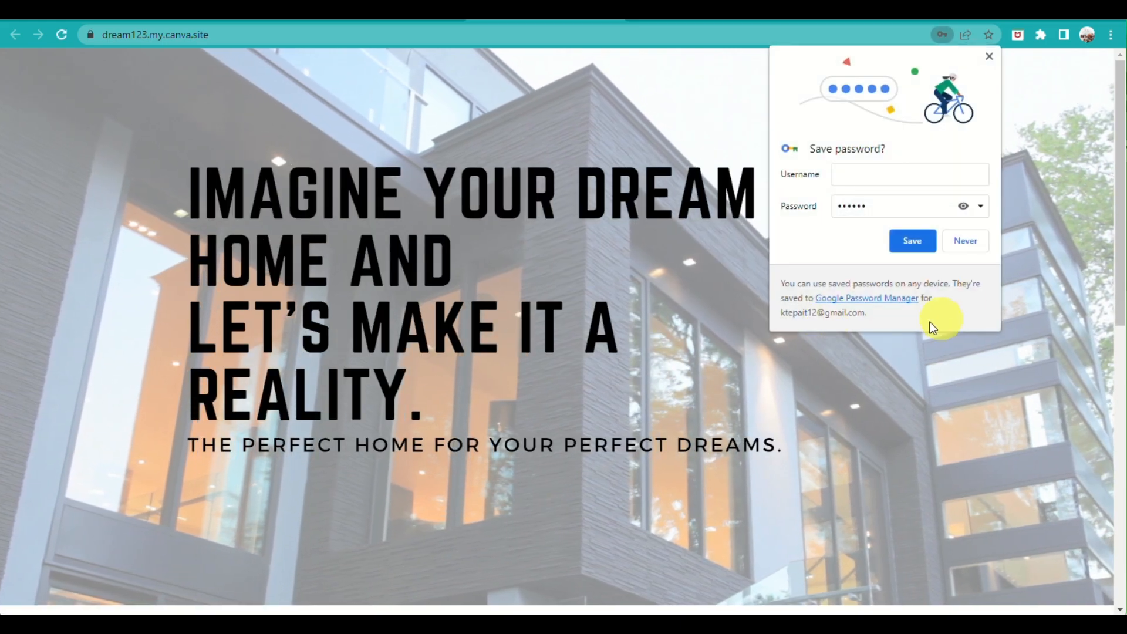
Decline saving the password and scroll the live site down to the contact section
click(969, 235)
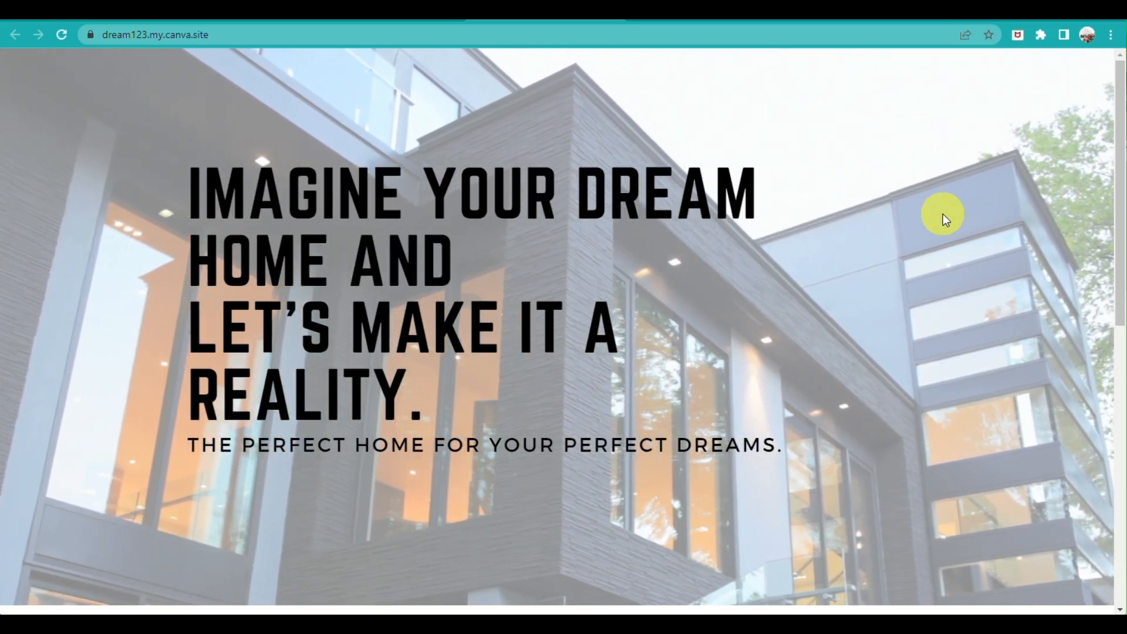
scroll(938, 223, down, 8)
scroll(938, 224, down, 2)
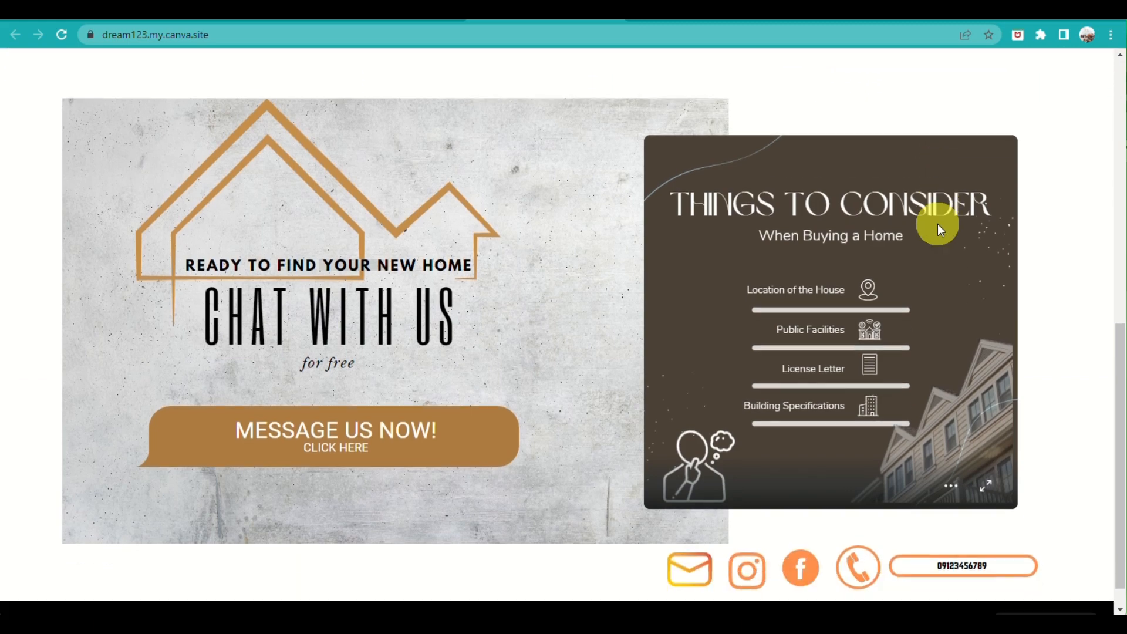
scroll(938, 225, up, 10)
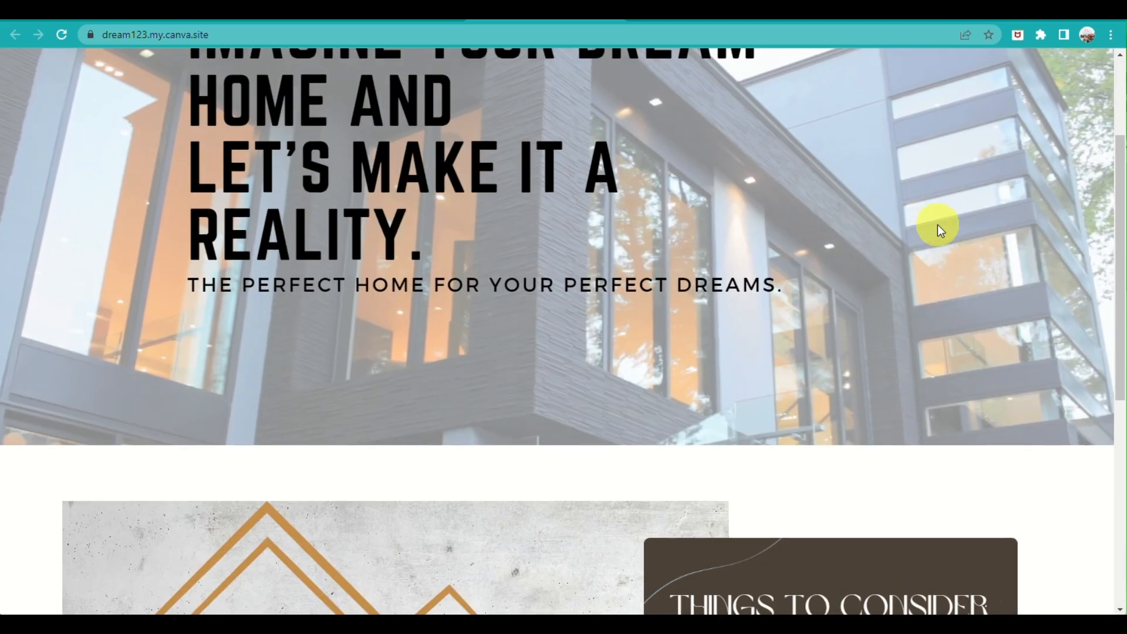